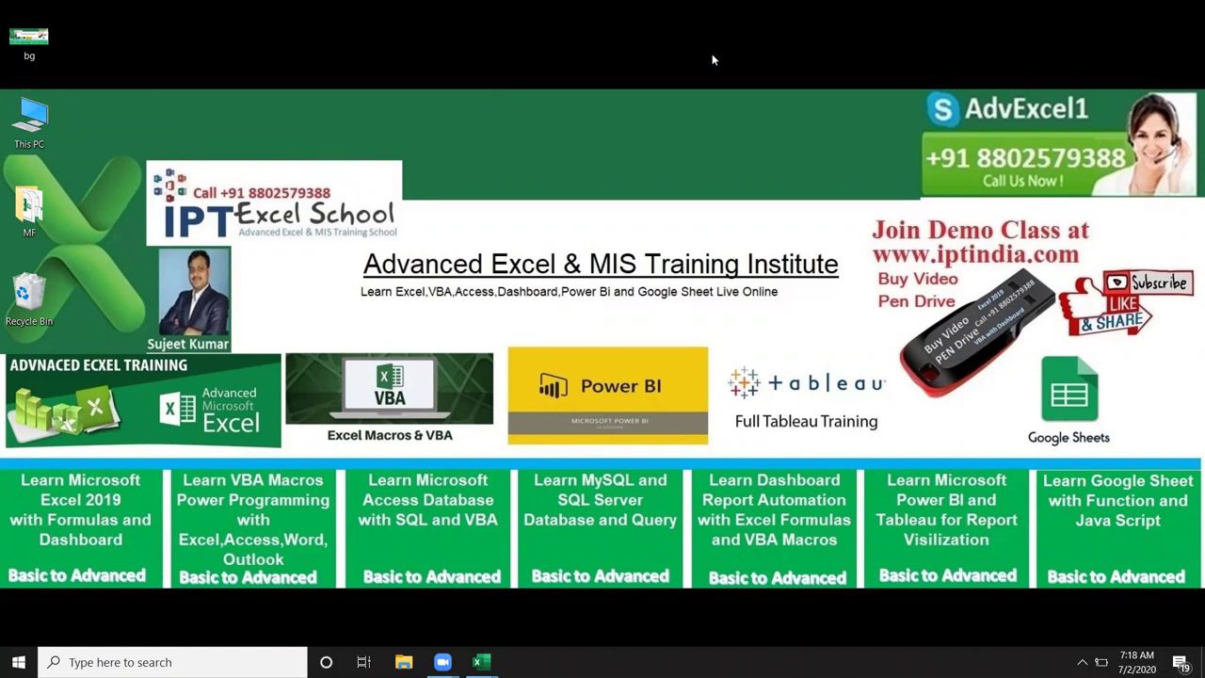
Step: Refresh the Windows desktop twice from its right-click menu
{"action": "right_click", "coordinate": [581, 123]}
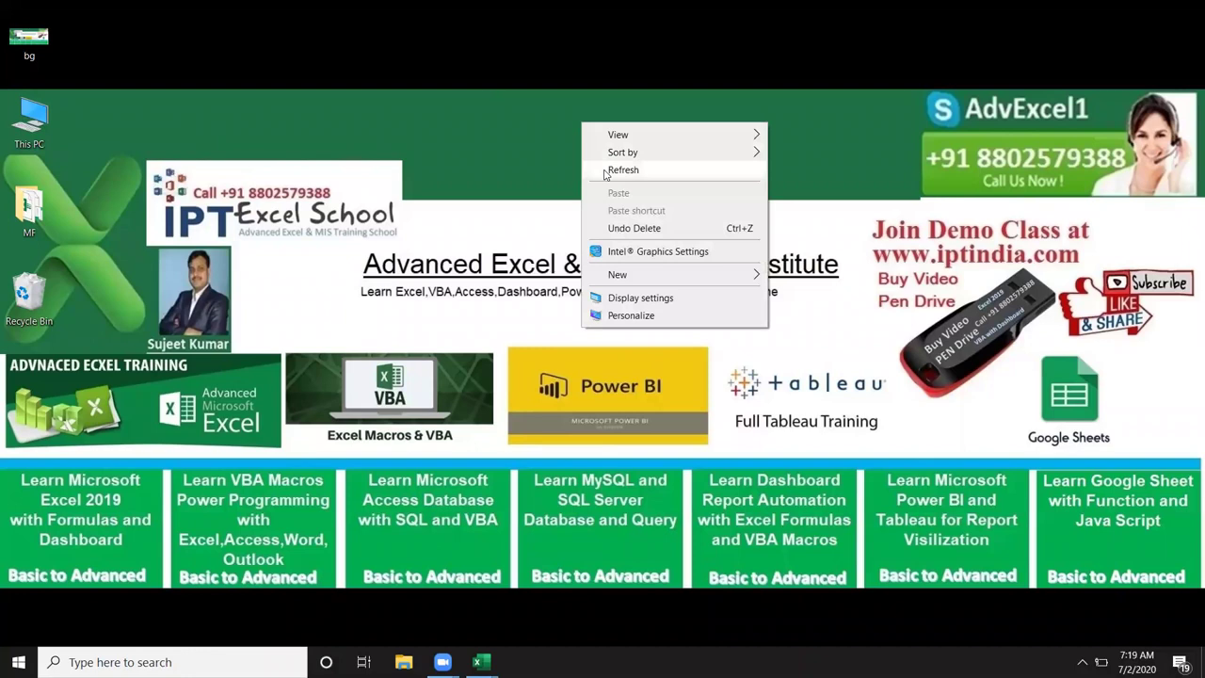
{"action": "left_click", "coordinate": [604, 169]}
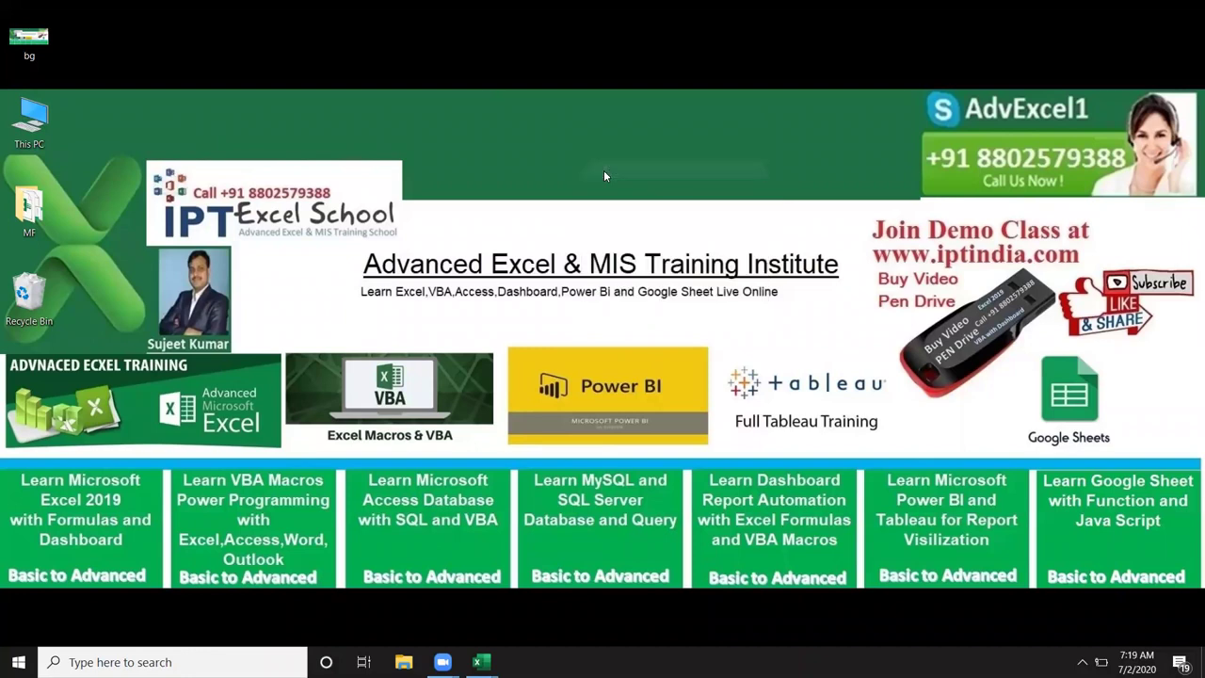
{"action": "right_click", "coordinate": [461, 143]}
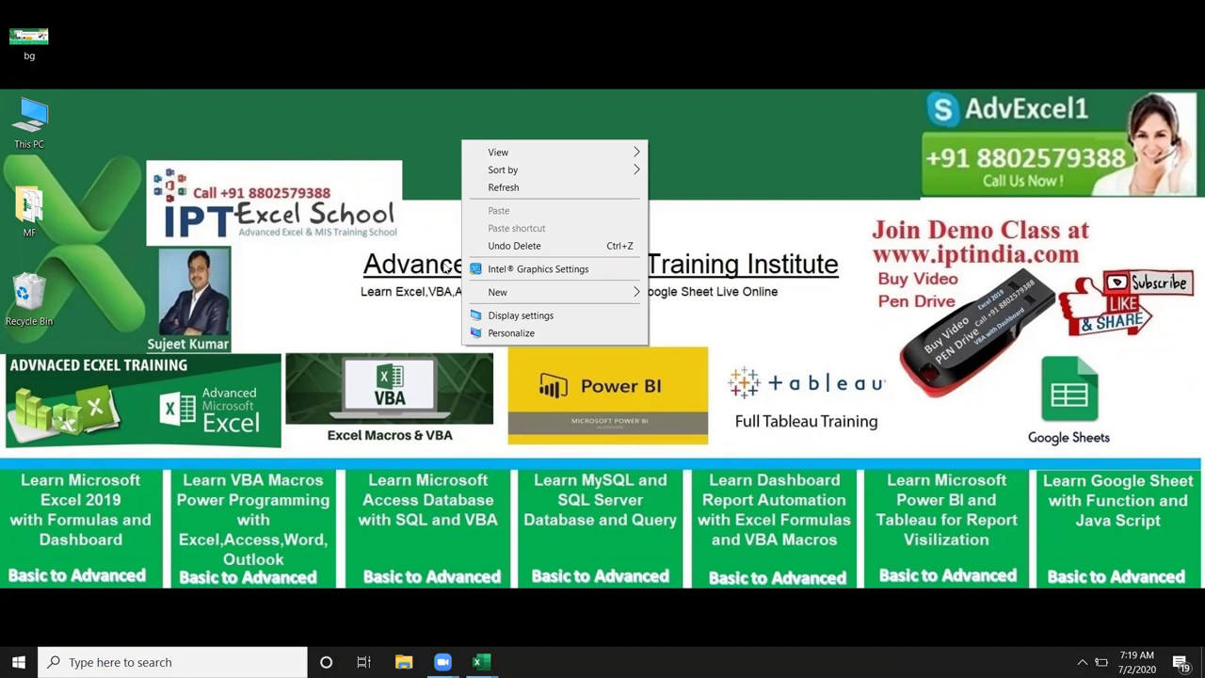
{"action": "left_click", "coordinate": [504, 187]}
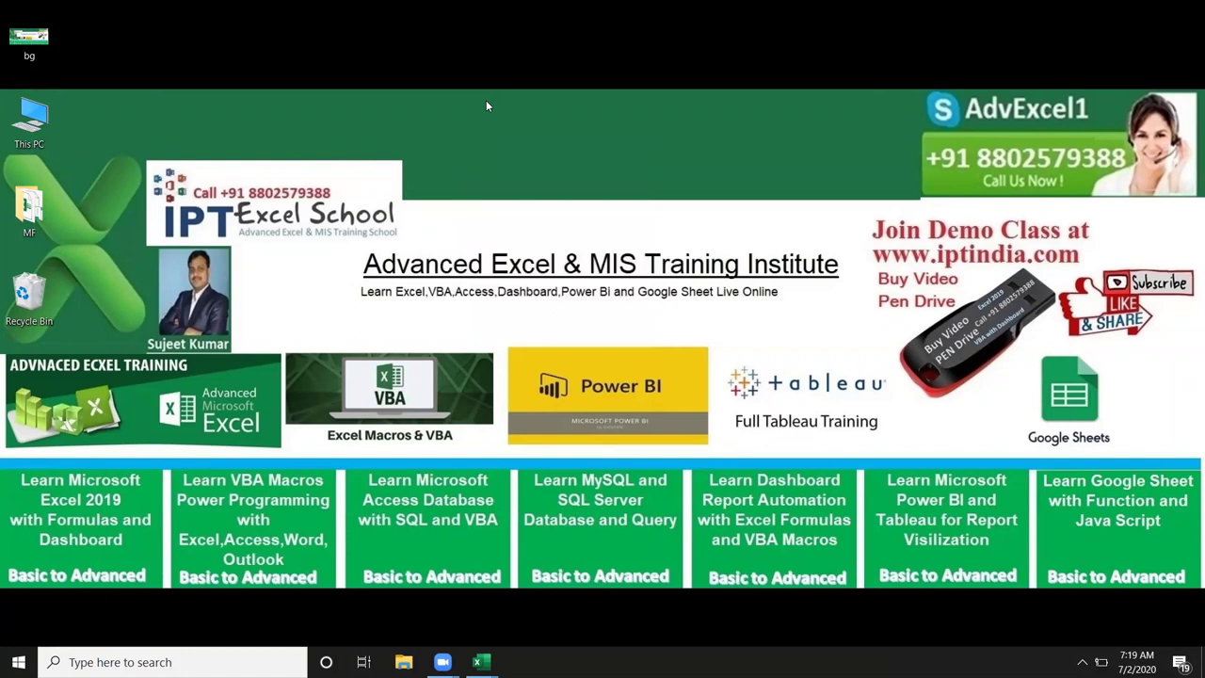
Step: Bring Book2 to the front and rename its first sheet to Data
{"action": "mouse_move", "coordinate": [478, 661]}
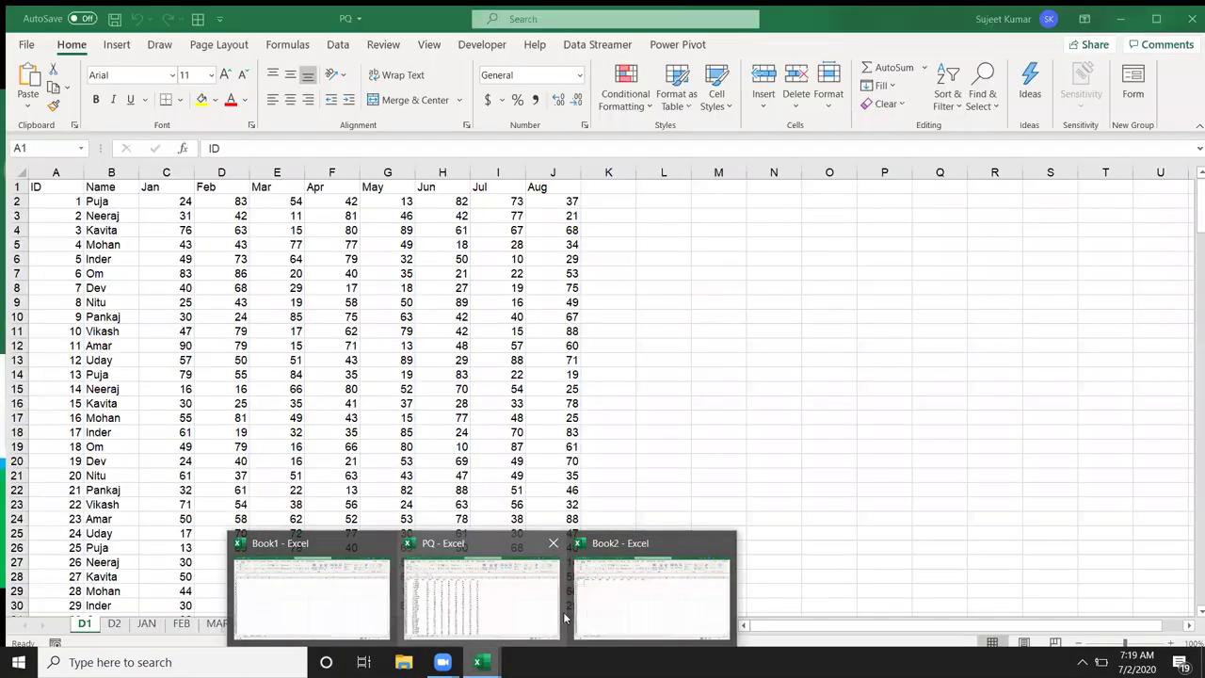
{"action": "left_click", "coordinate": [632, 608]}
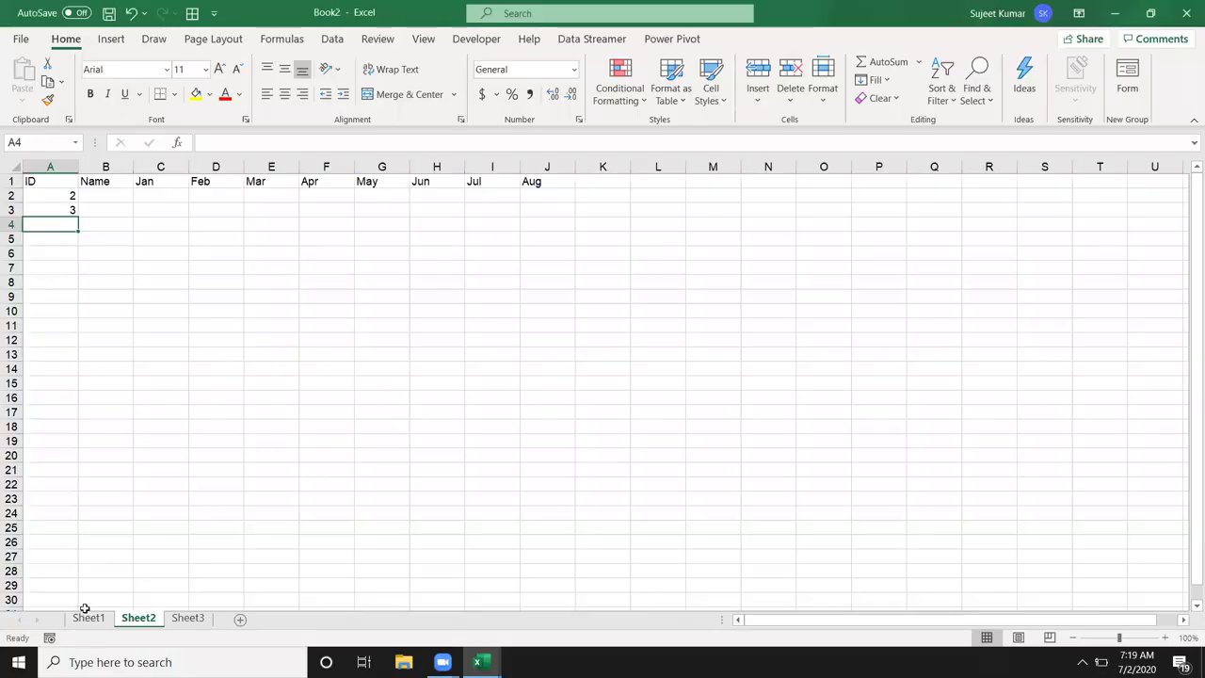
{"action": "left_click", "coordinate": [84, 617]}
{"action": "left_click_drag", "start_coordinate": [85, 618], "coordinate": [85, 618]}
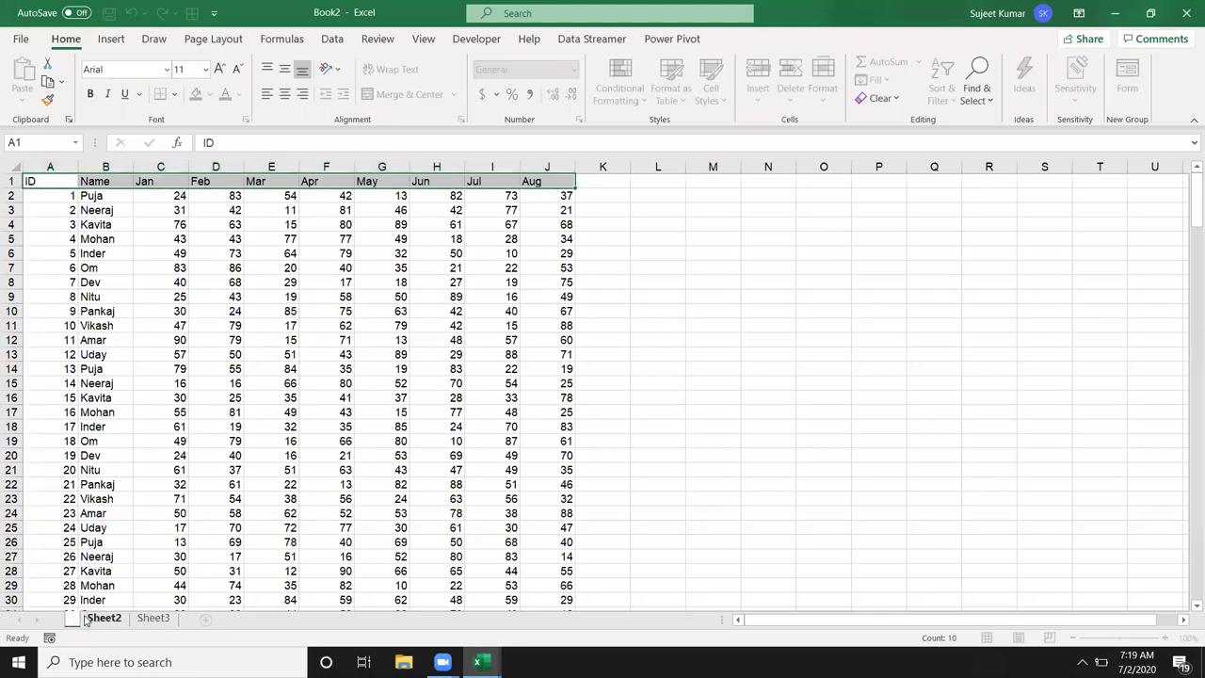
{"action": "type", "text": "Data"}
{"action": "key", "text": "Return"}
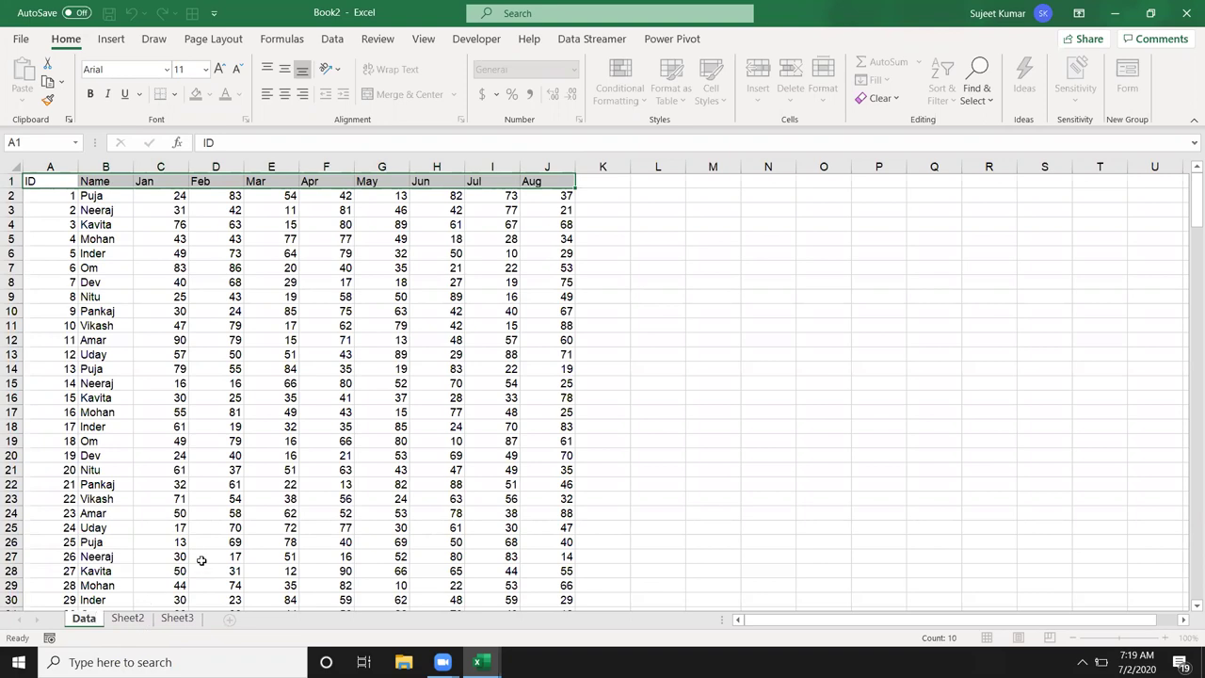
Step: Select parts of the Data table: names and figures, IDs 9–12, and Uday's row
{"action": "left_click", "coordinate": [264, 499]}
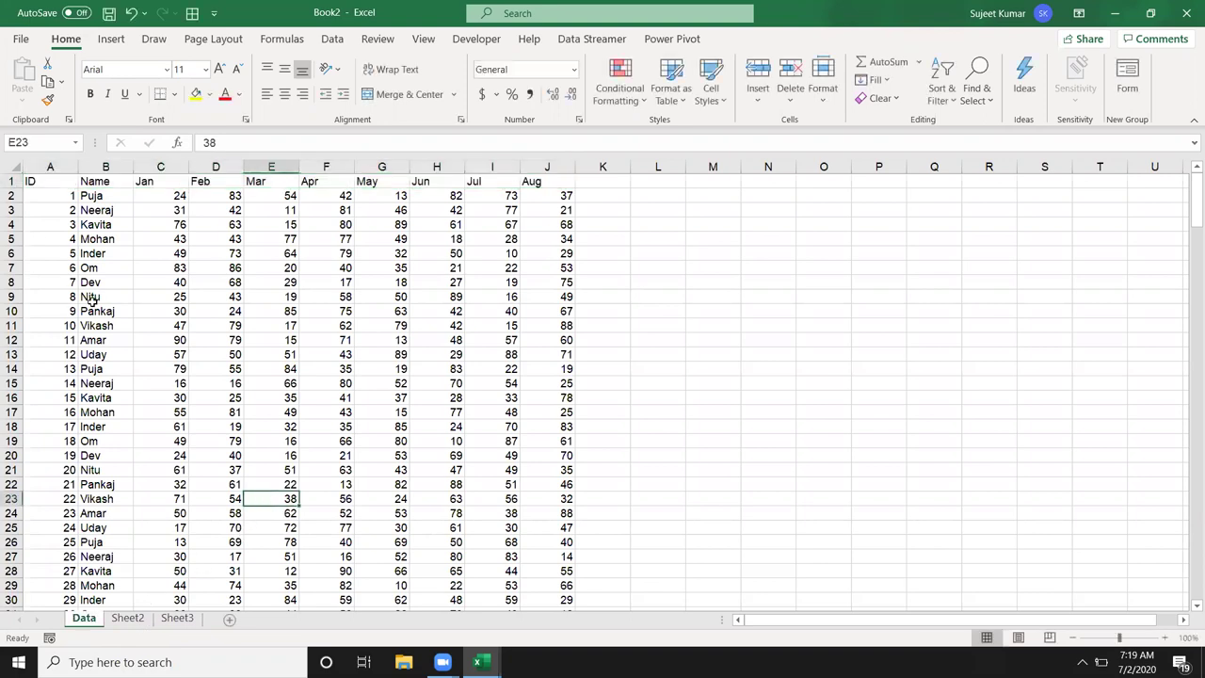
{"action": "left_click_drag", "start_coordinate": [89, 196], "coordinate": [626, 457]}
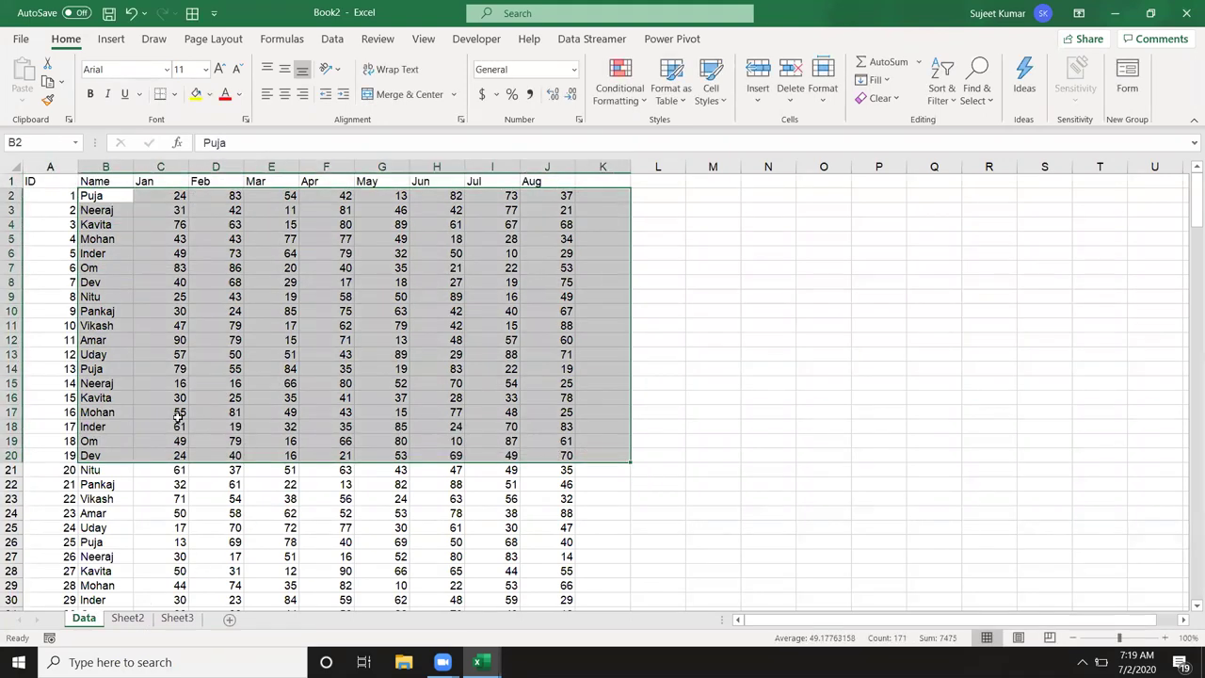
{"action": "left_click_drag", "start_coordinate": [44, 309], "coordinate": [46, 357]}
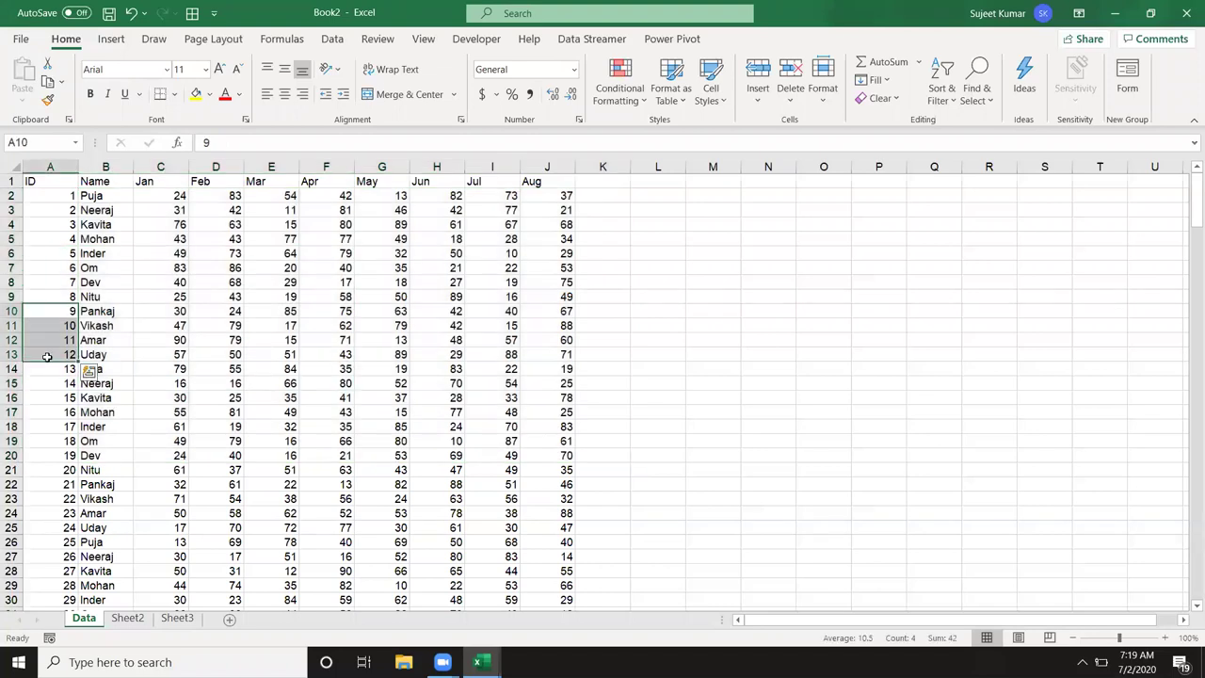
{"action": "left_click", "coordinate": [61, 355]}
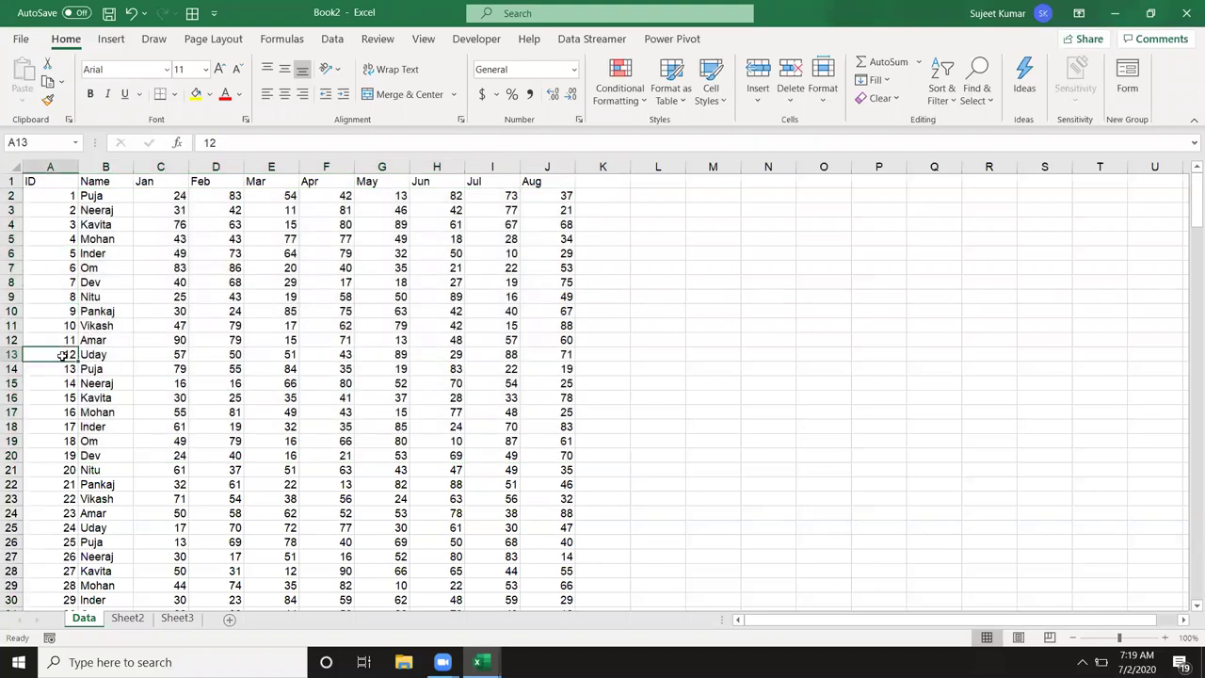
{"action": "left_click_drag", "start_coordinate": [96, 354], "coordinate": [538, 353]}
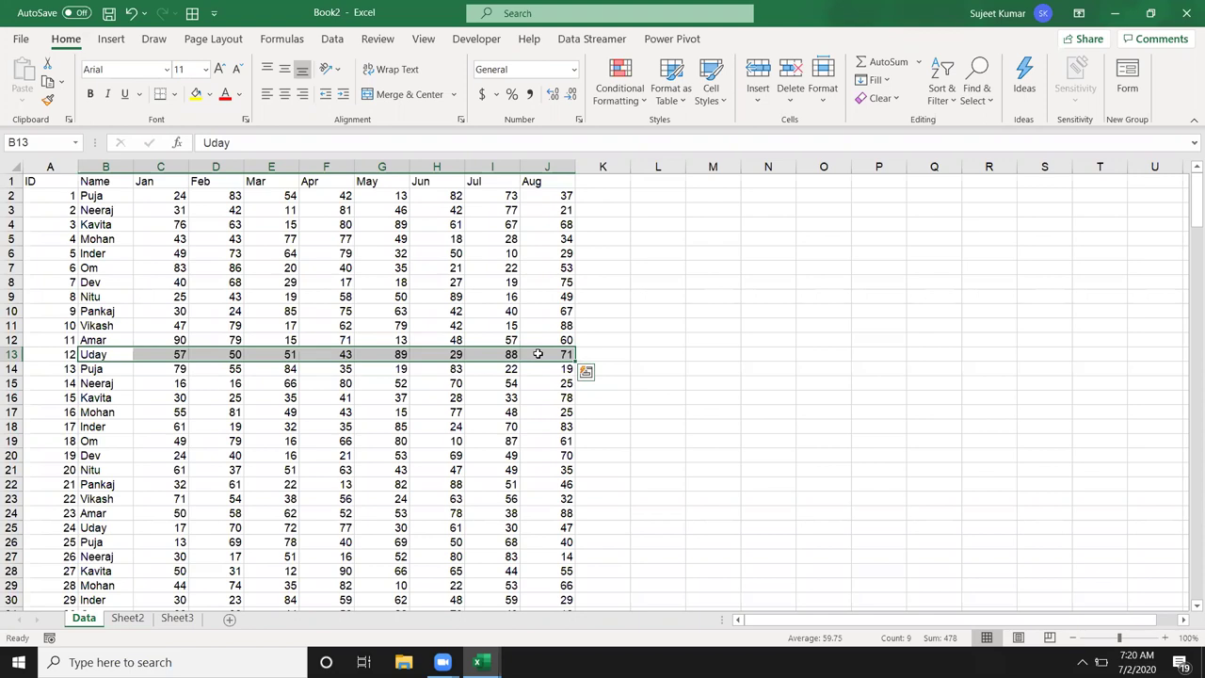
Step: Review Sheet2's lookup layout and select cell B3 beside ID 3
{"action": "left_click", "coordinate": [612, 237]}
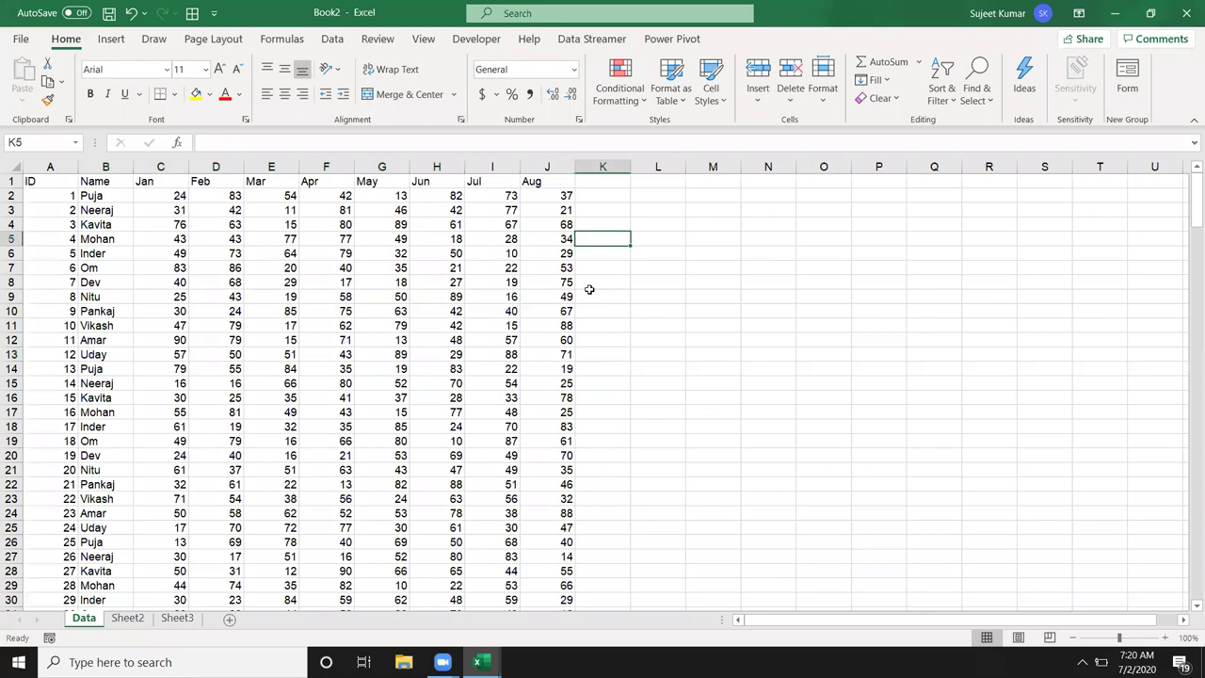
{"action": "left_click", "coordinate": [128, 618]}
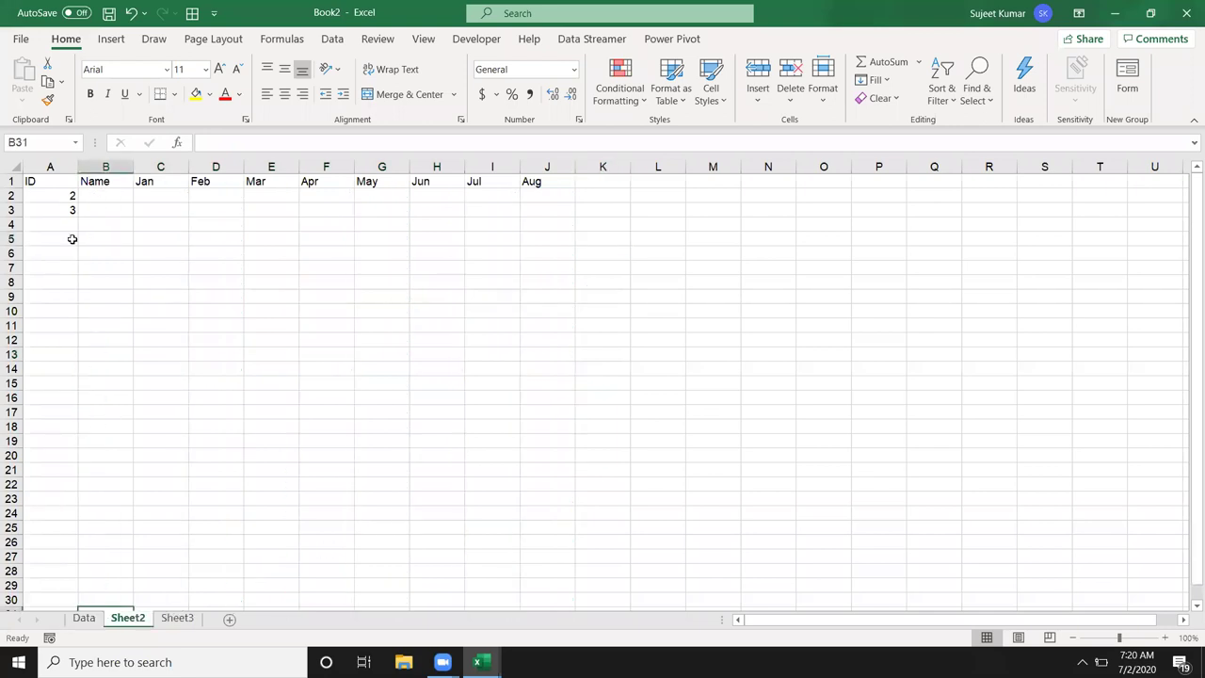
{"action": "left_click", "coordinate": [83, 617]}
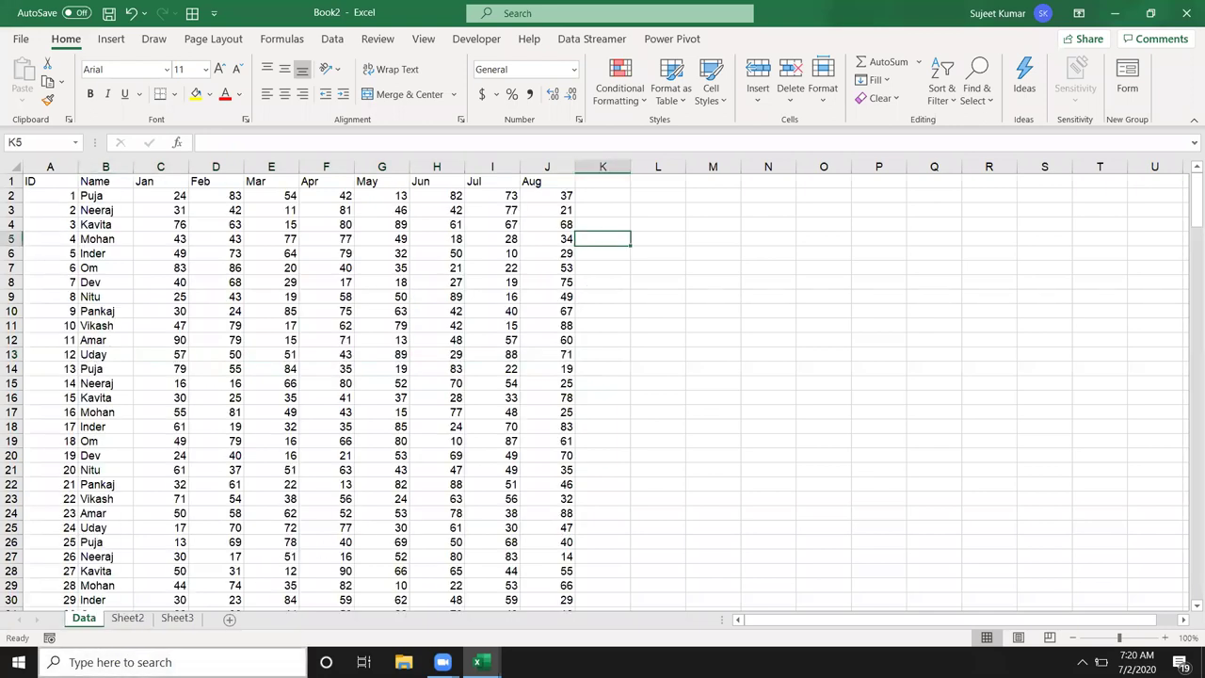
{"action": "left_click", "coordinate": [128, 617]}
{"action": "left_click", "coordinate": [47, 209]}
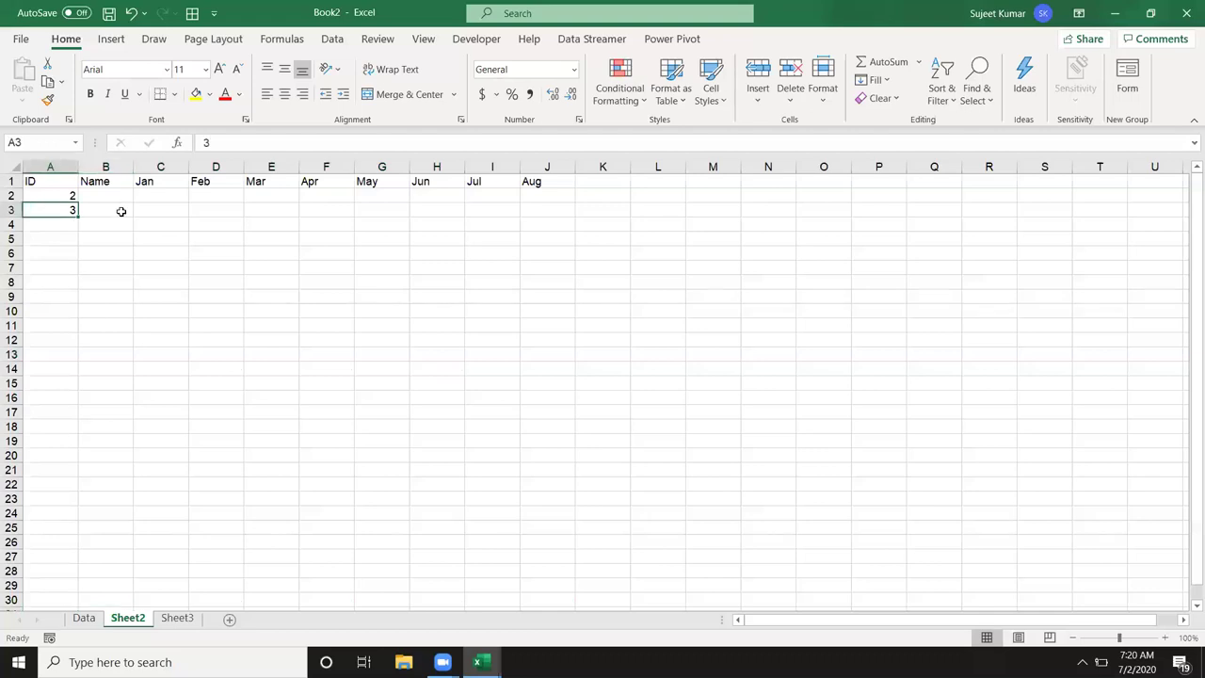
{"action": "left_click_drag", "start_coordinate": [122, 208], "coordinate": [268, 218]}
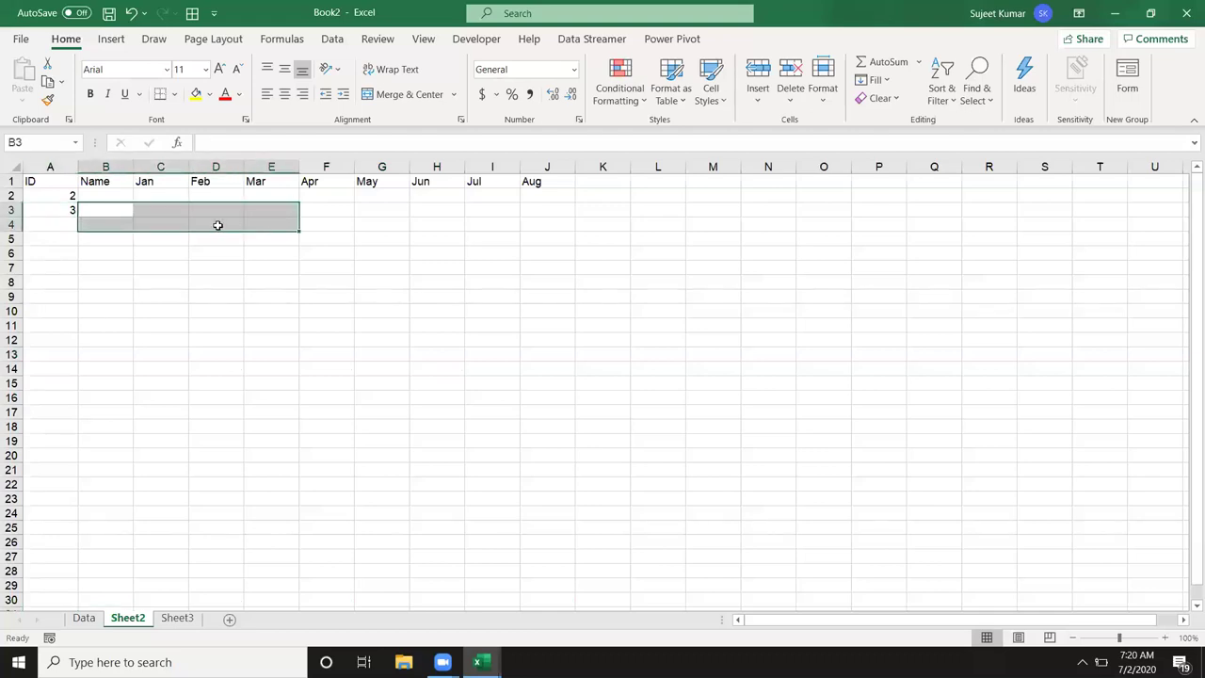
{"action": "left_click", "coordinate": [94, 211]}
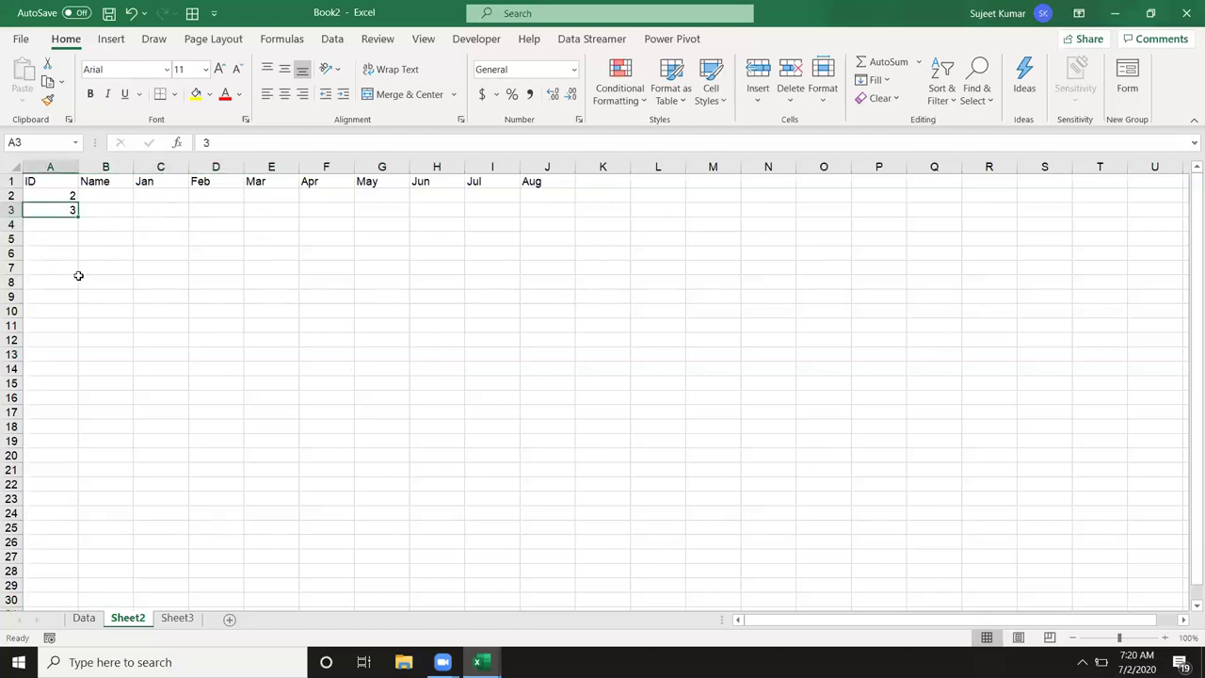
Step: Find ID 3 in the Data sheet's ID column and copy Kavita's row
{"action": "left_click", "coordinate": [84, 617]}
{"action": "left_click", "coordinate": [44, 166]}
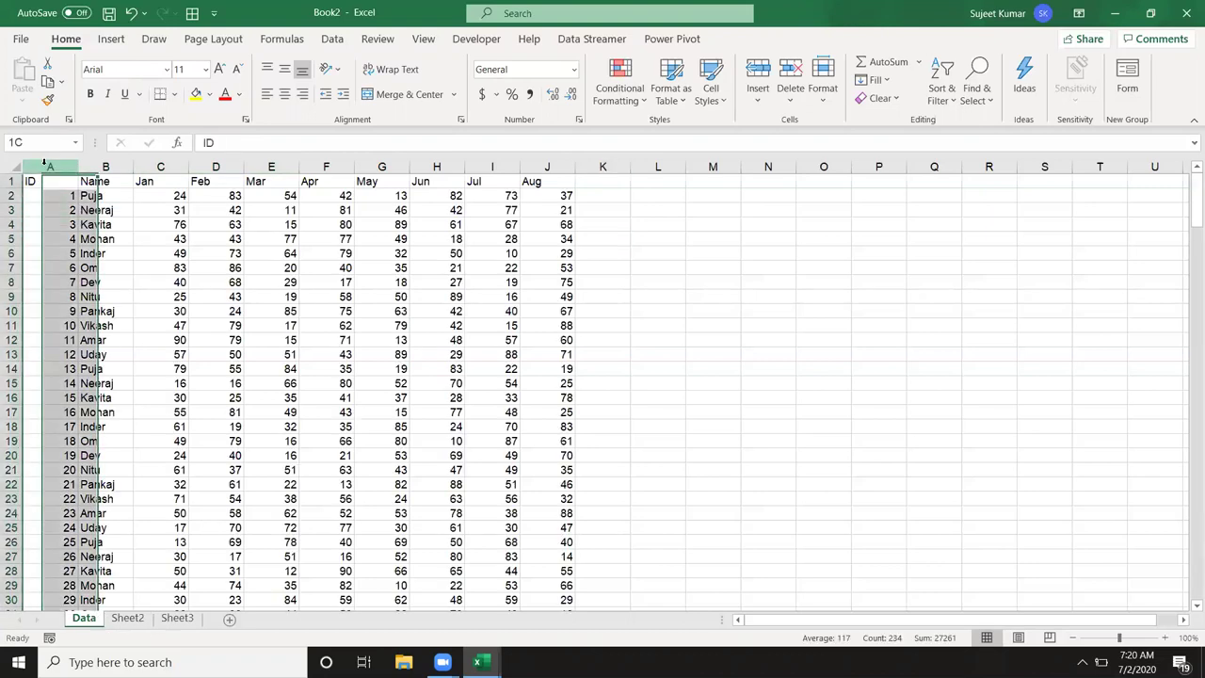
{"action": "key", "text": "ctrl+f"}
{"action": "type", "text": "3"}
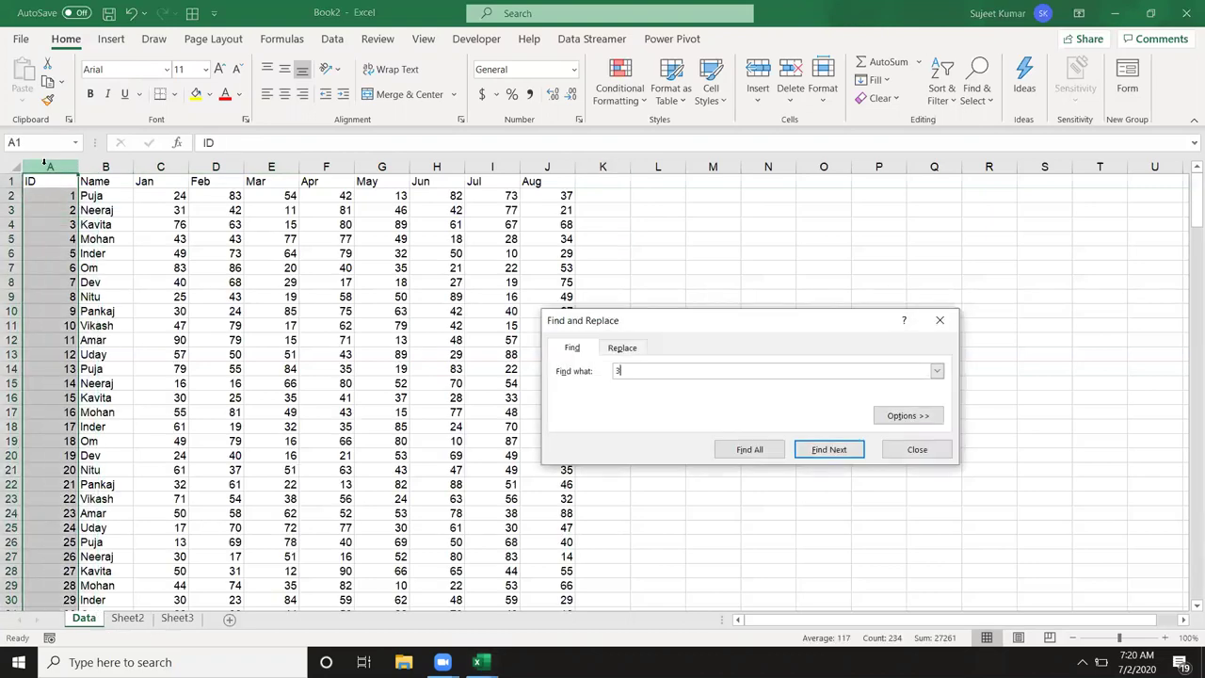
{"action": "key", "text": "Return"}
{"action": "key", "text": "Escape"}
{"action": "key", "text": "Right"}
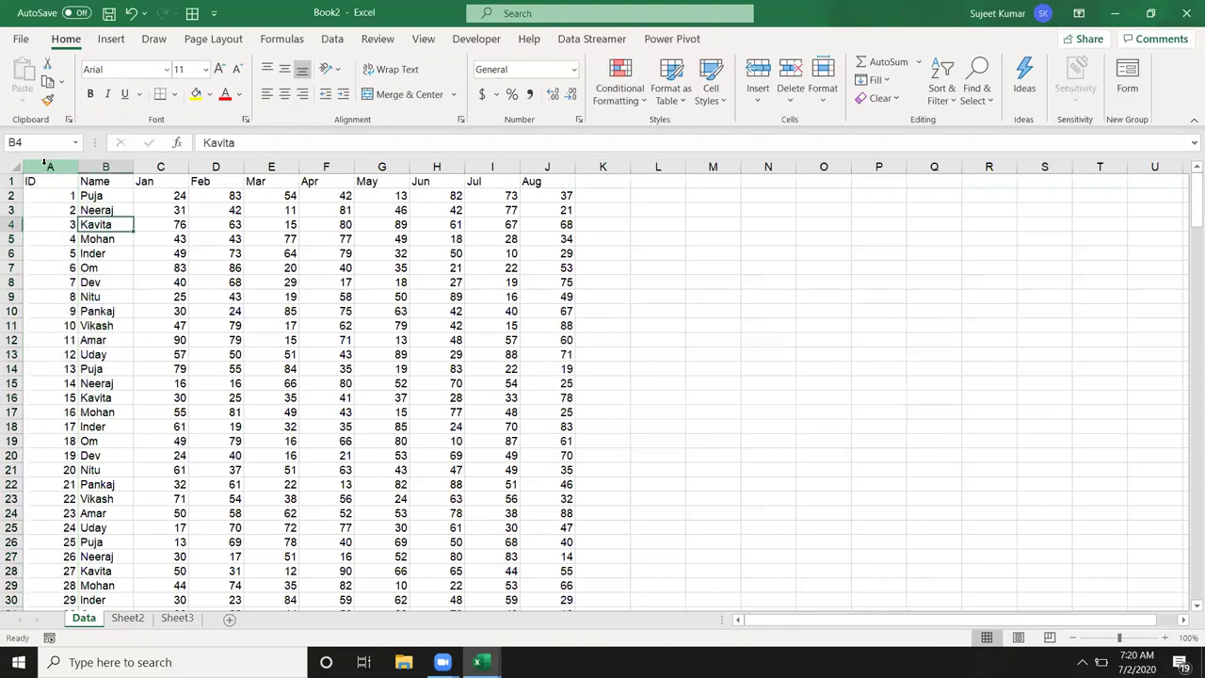
{"action": "key", "text": "ctrl+shift+Right"}
{"action": "key", "text": "ctrl+c"}
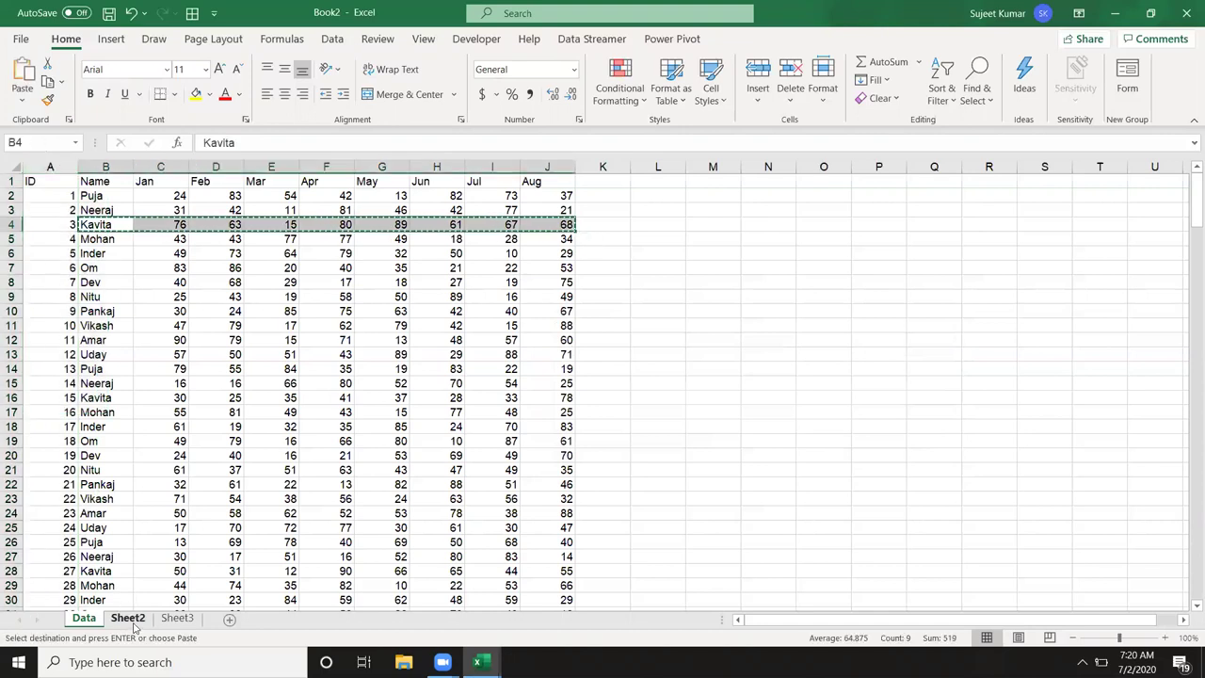
Step: Paste Kavita's row into Sheet2 B3, undo it, and return to cell B2
{"action": "left_click", "coordinate": [128, 618]}
{"action": "key", "text": "Right"}
{"action": "key", "text": "ctrl+v"}
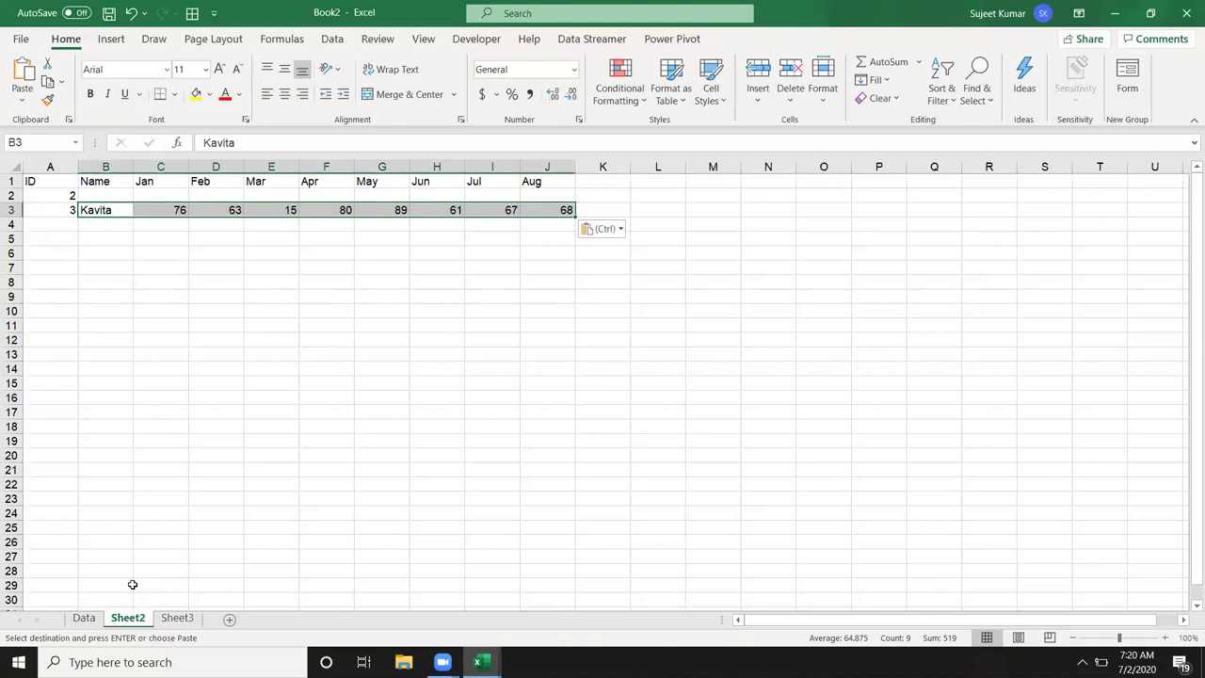
{"action": "key", "text": "Escape"}
{"action": "key", "text": "ctrl+z"}
{"action": "key", "text": "Up"}
{"action": "key", "text": "Down"}
{"action": "key", "text": "Left"}
{"action": "key", "text": "Down"}
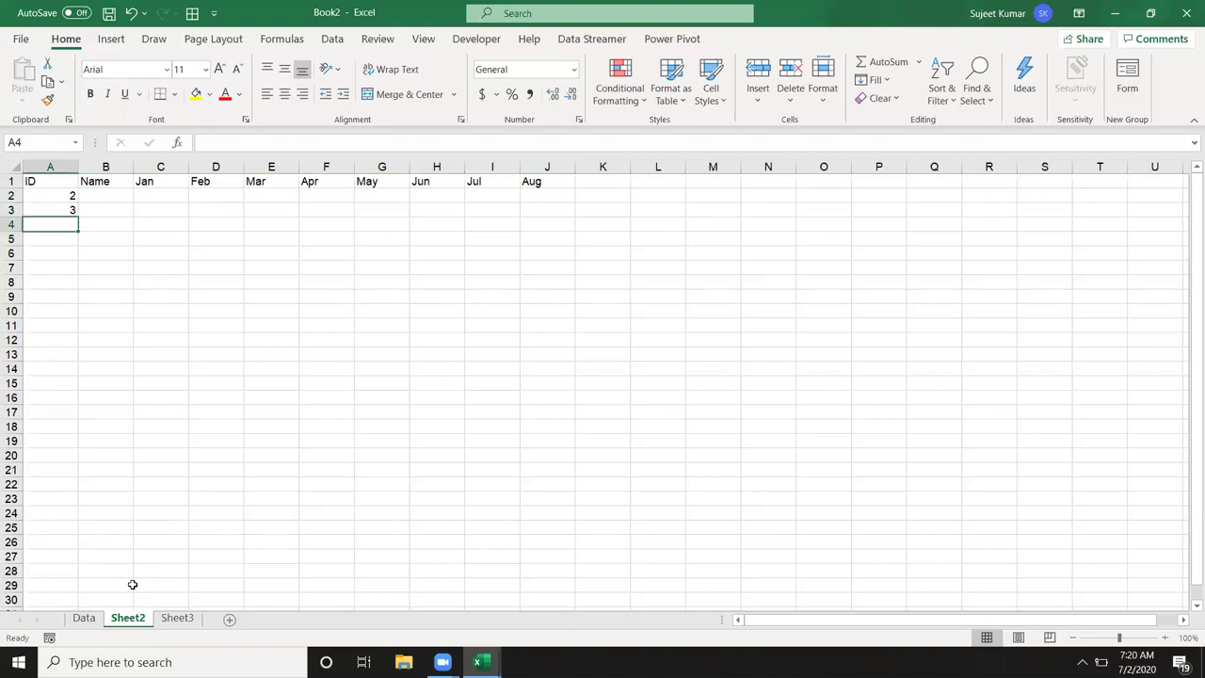
{"action": "key", "text": "Up"}
{"action": "key", "text": "Up"}
{"action": "key", "text": "Right"}
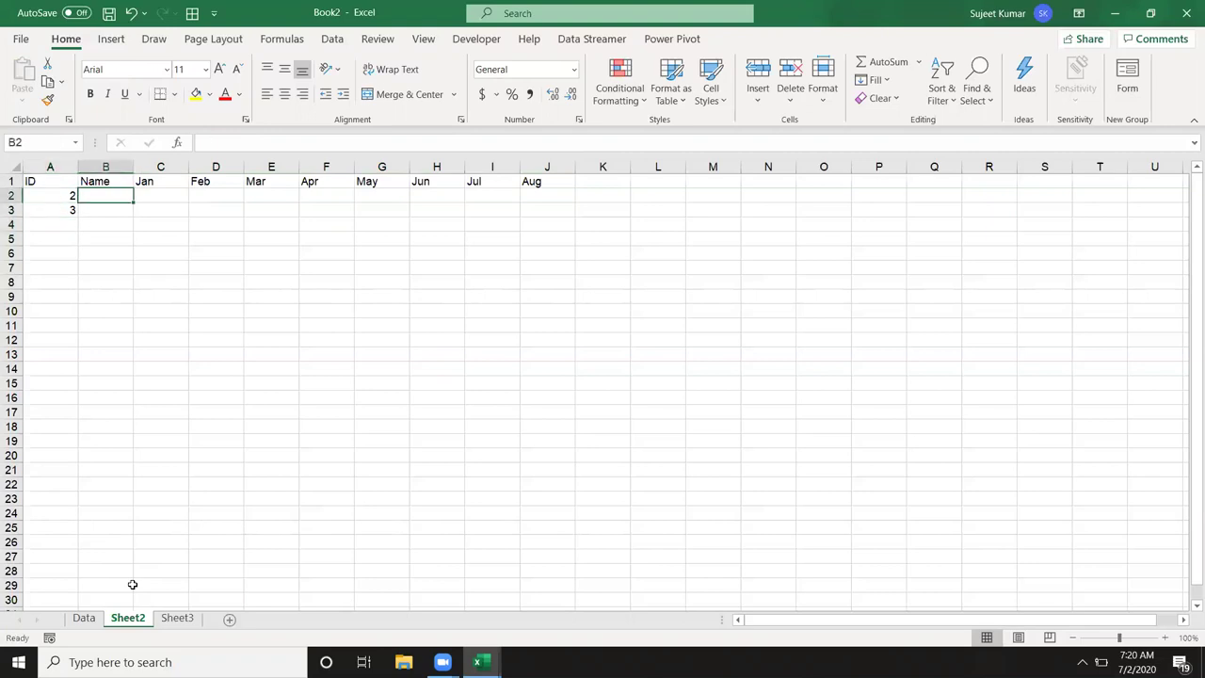
Step: Begin =VLOOKUP( in Sheet2 cell B2, re-entering it after a stray Data sheet reference
{"action": "type", "text": "=vl"}
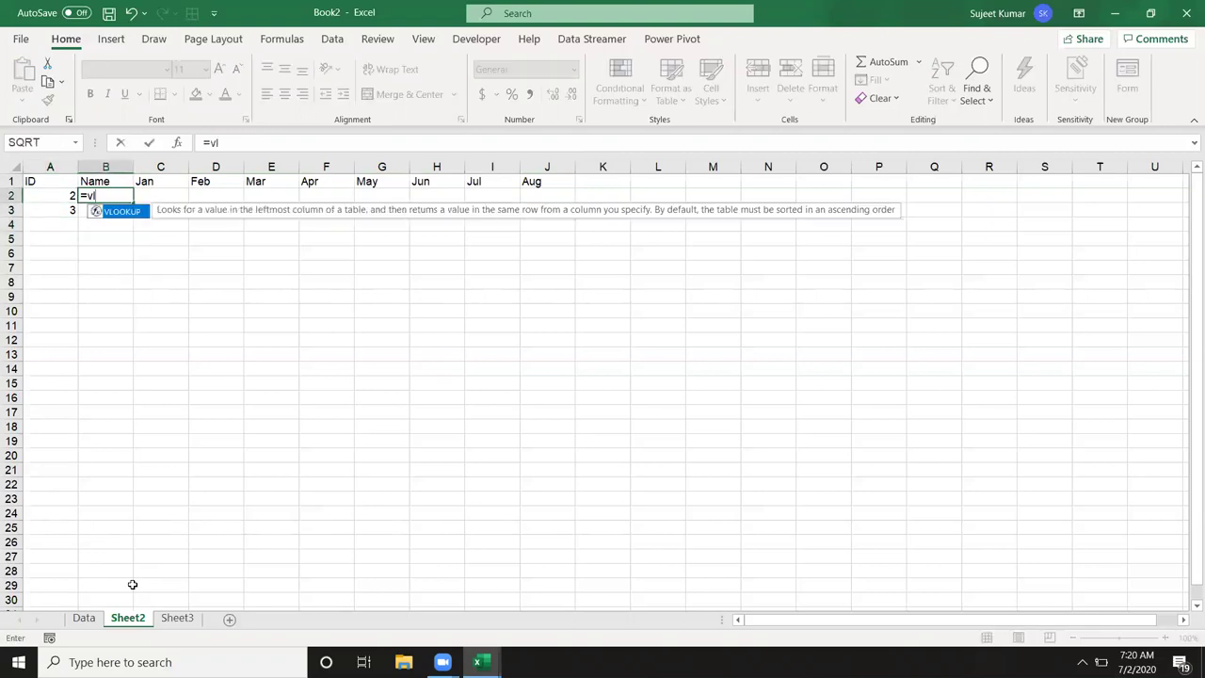
{"action": "key", "text": "Tab"}
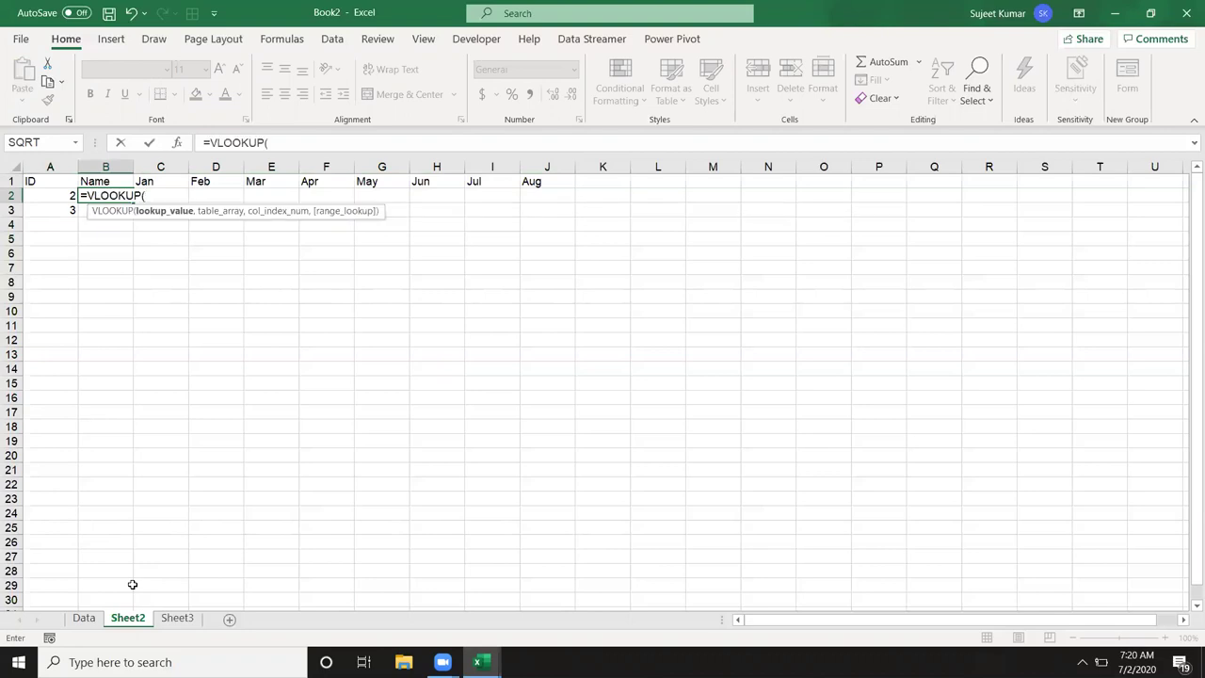
{"action": "left_click", "coordinate": [87, 624]}
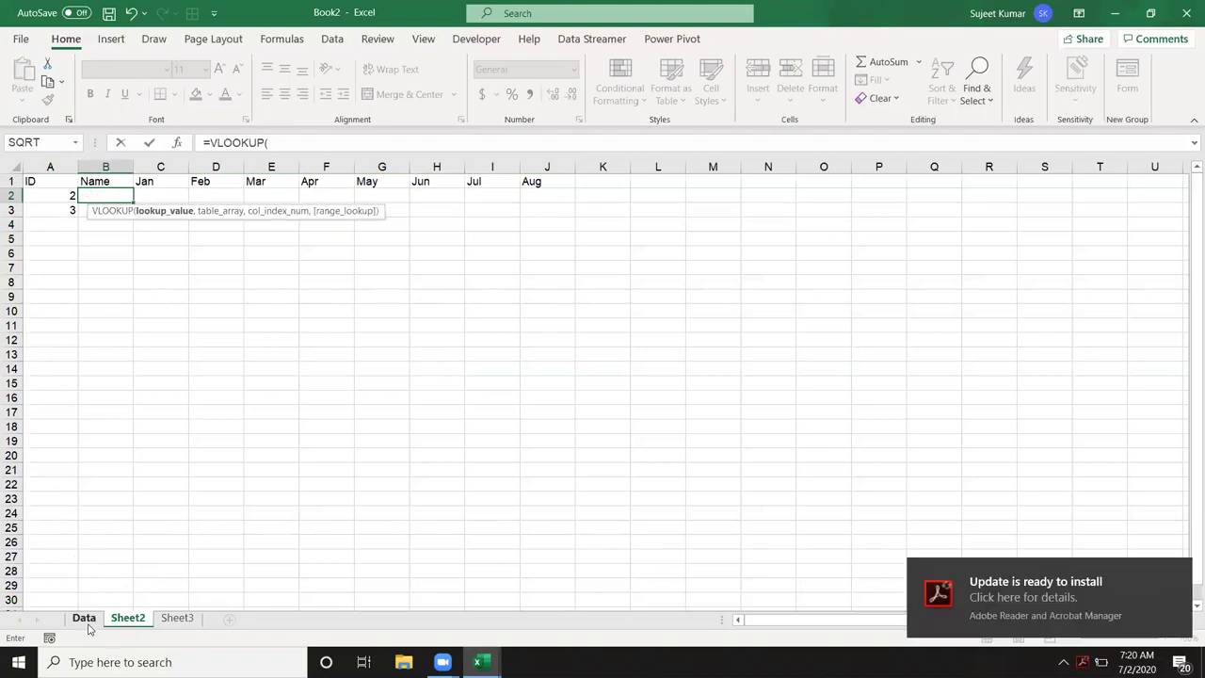
{"action": "left_click", "coordinate": [85, 621]}
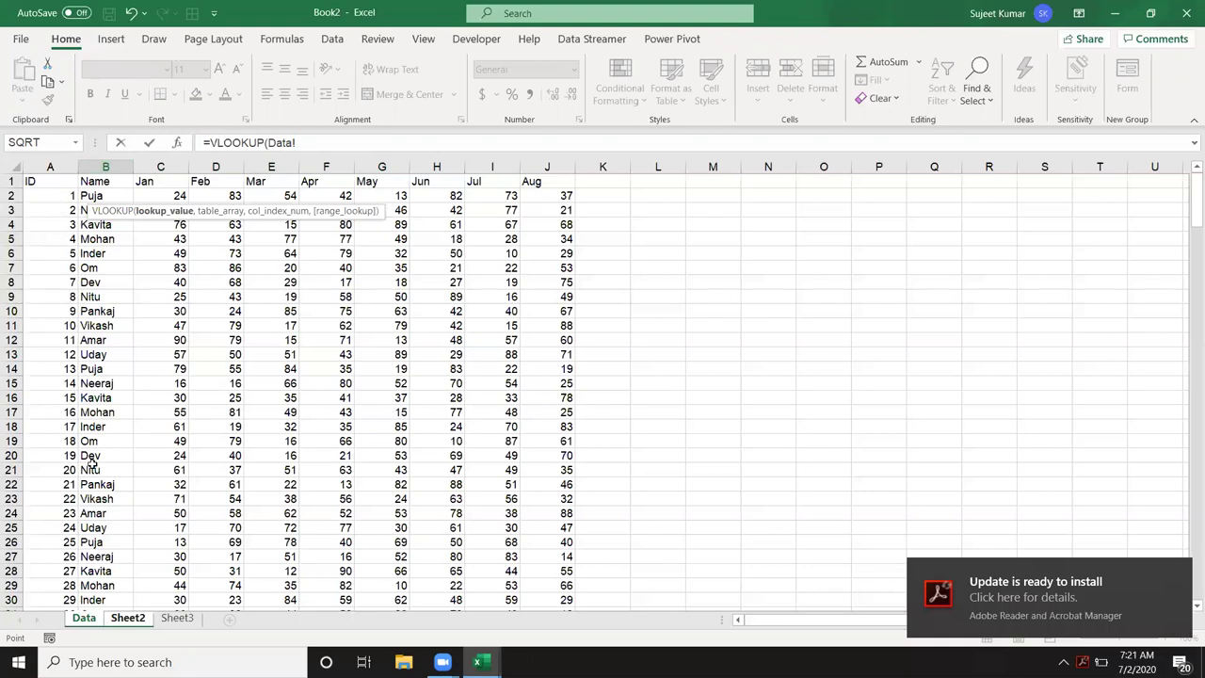
{"action": "key", "text": "BackSpace"}
{"action": "key", "text": "BackSpace"}
{"action": "key", "text": "BackSpace"}
{"action": "key", "text": "BackSpace"}
{"action": "type", "text": "vl"}
{"action": "key", "text": "Tab"}
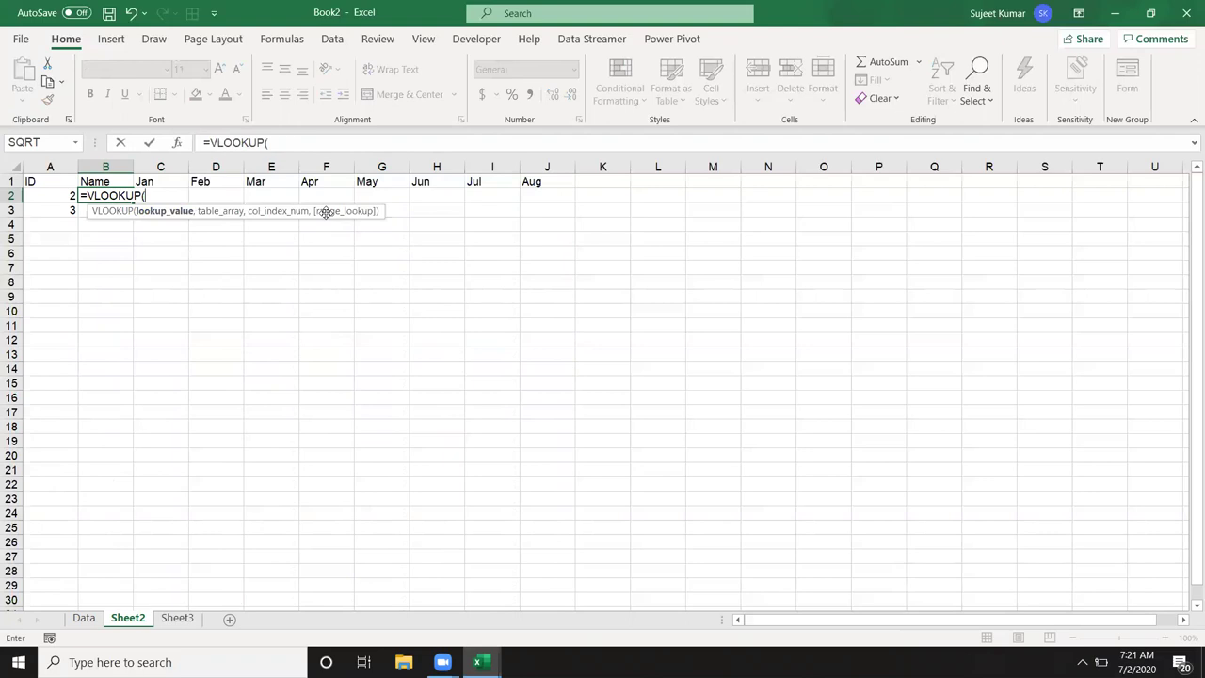
Step: Complete B2 as =VLOOKUP(A2,Data!A:J,2,0), returning Neeraj for ID 2
{"action": "left_click", "coordinate": [63, 194]}
{"action": "type", "text": ","}
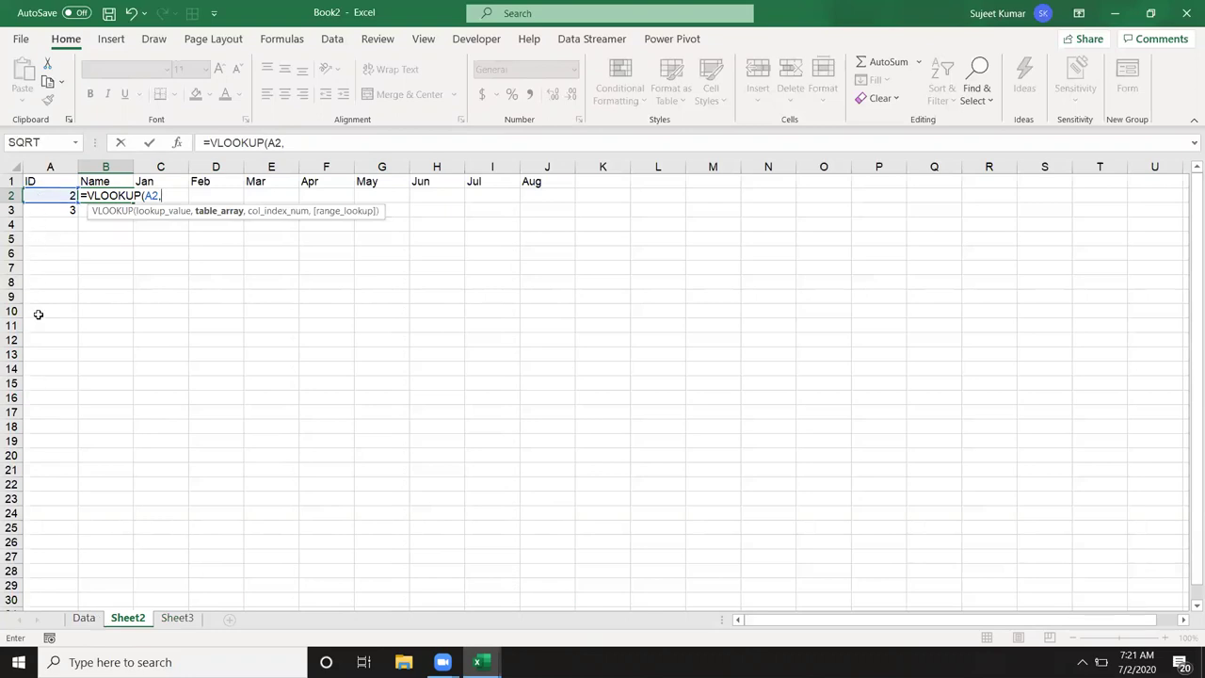
{"action": "left_click", "coordinate": [76, 621]}
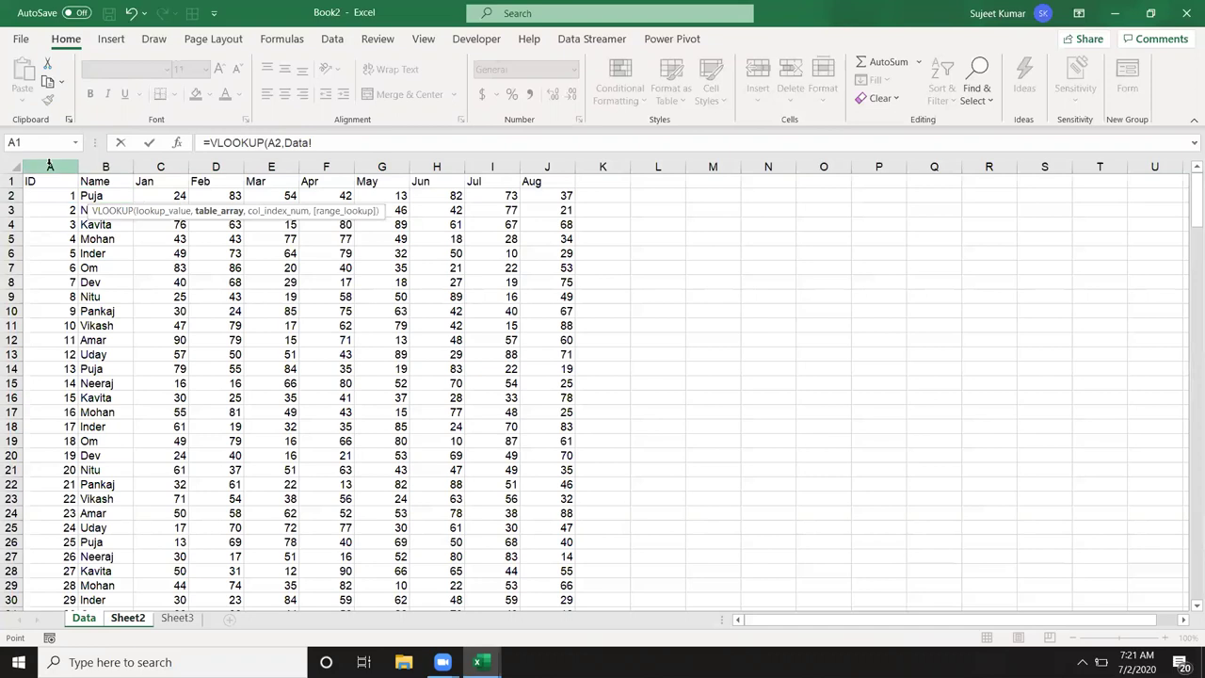
{"action": "left_click_drag", "start_coordinate": [50, 166], "coordinate": [532, 181]}
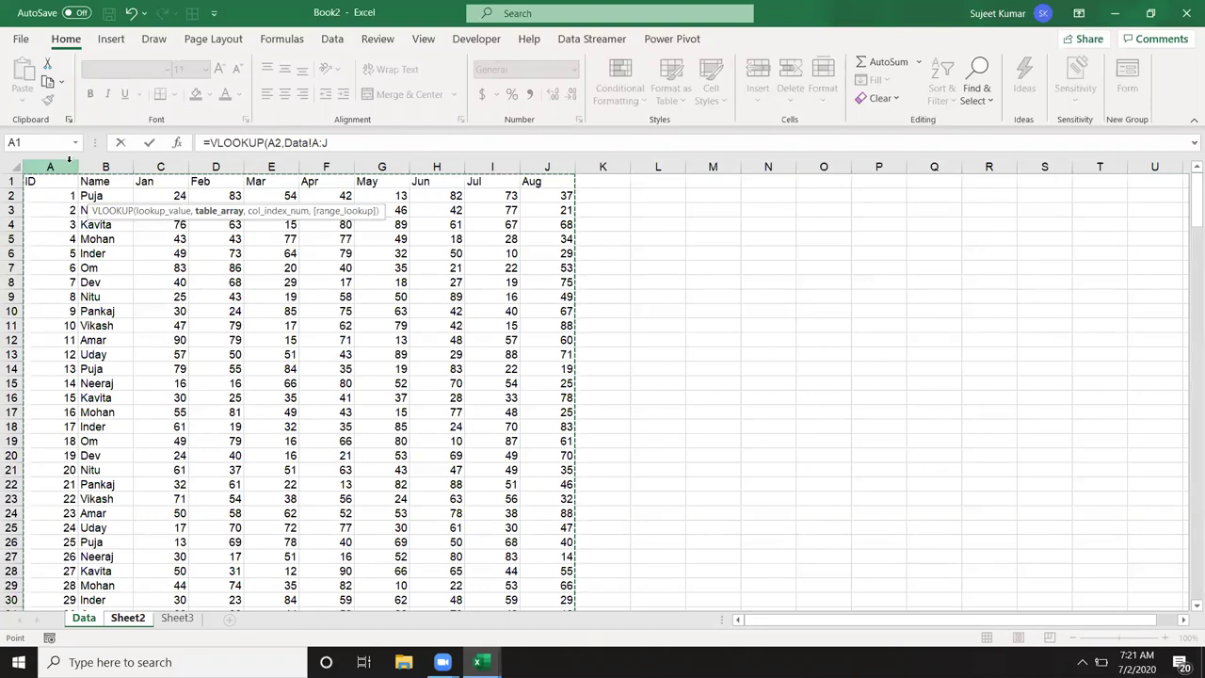
{"action": "type", "text": ","}
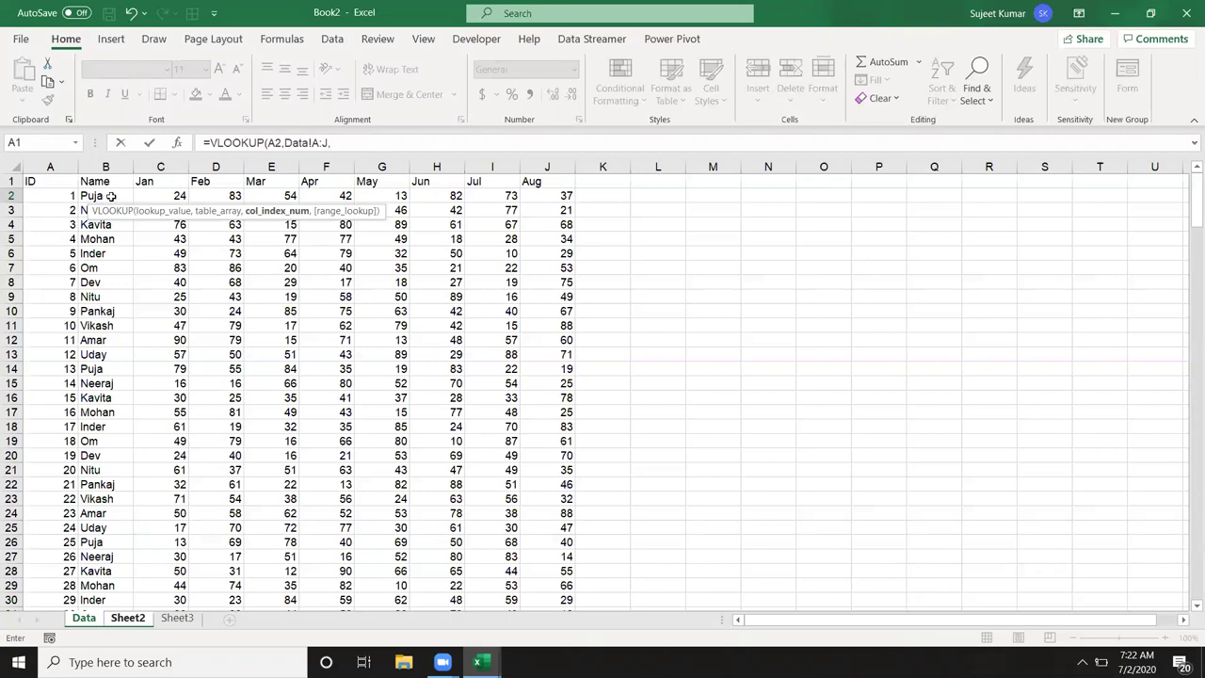
{"action": "type", "text": "2,0"}
{"action": "key", "text": "Return"}
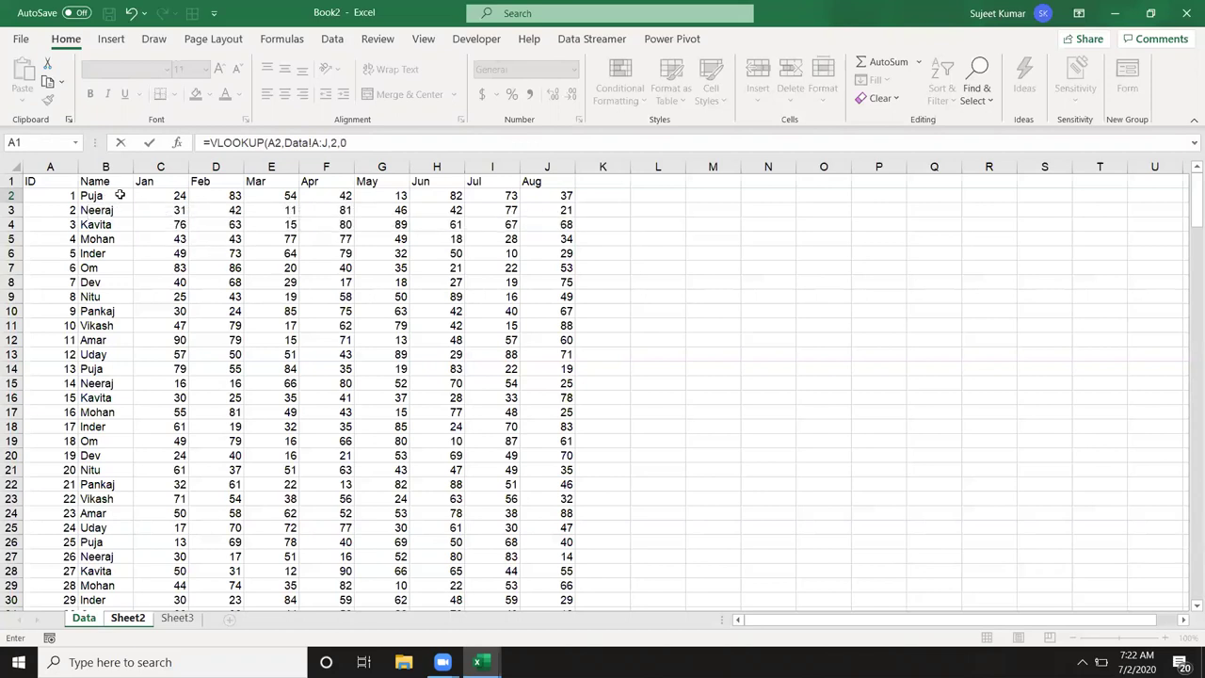
{"action": "key", "text": "Return"}
{"action": "left_click", "coordinate": [129, 202]}
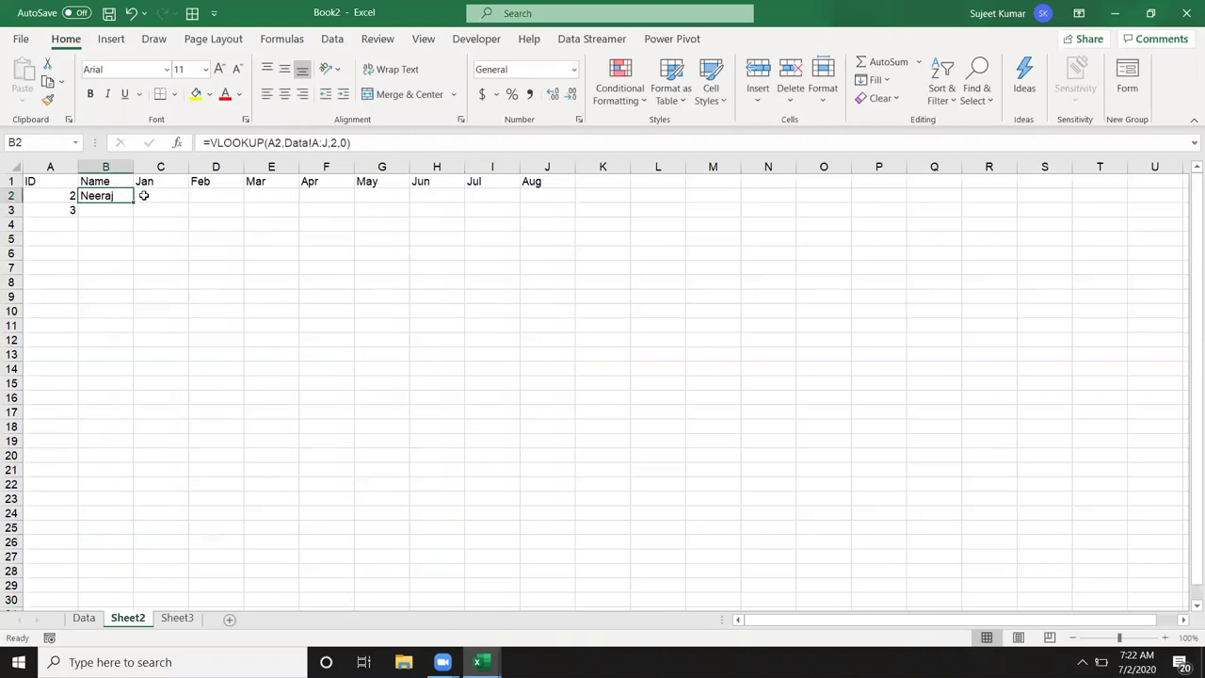
{"action": "left_click", "coordinate": [143, 195]}
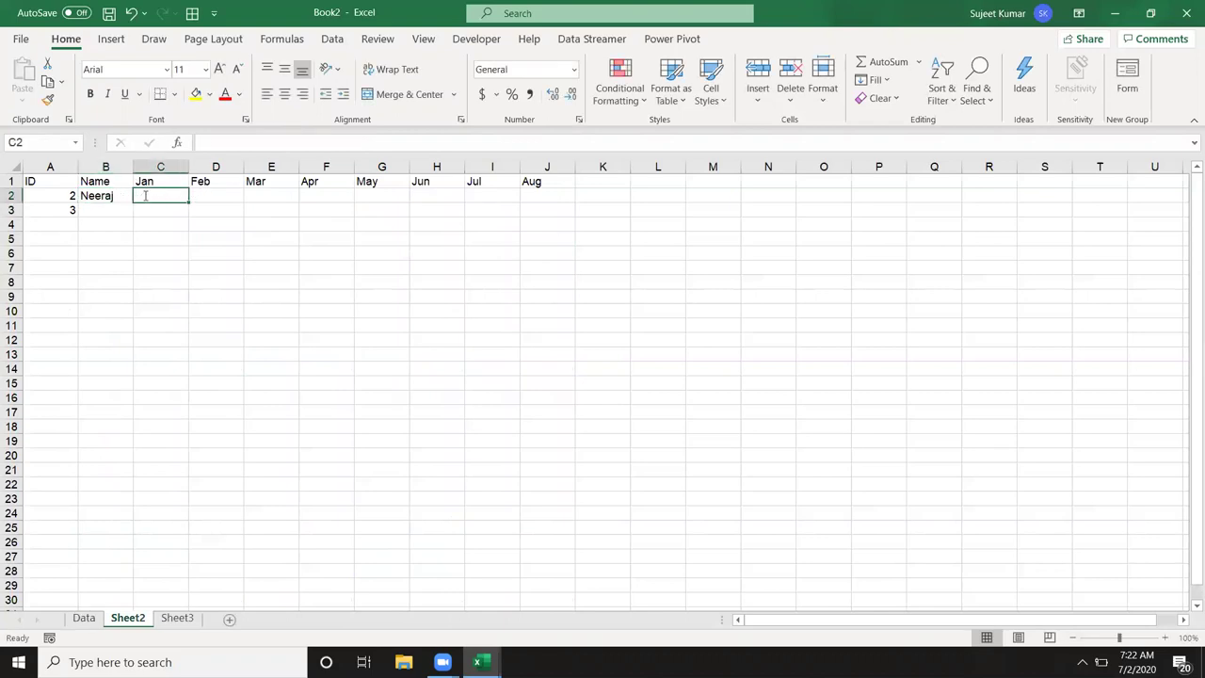
Step: In C2, build =VLOOKUP(A2,Data!A:J,3, for the Jan column
{"action": "type", "text": "=vl"}
{"action": "key", "text": "Tab"}
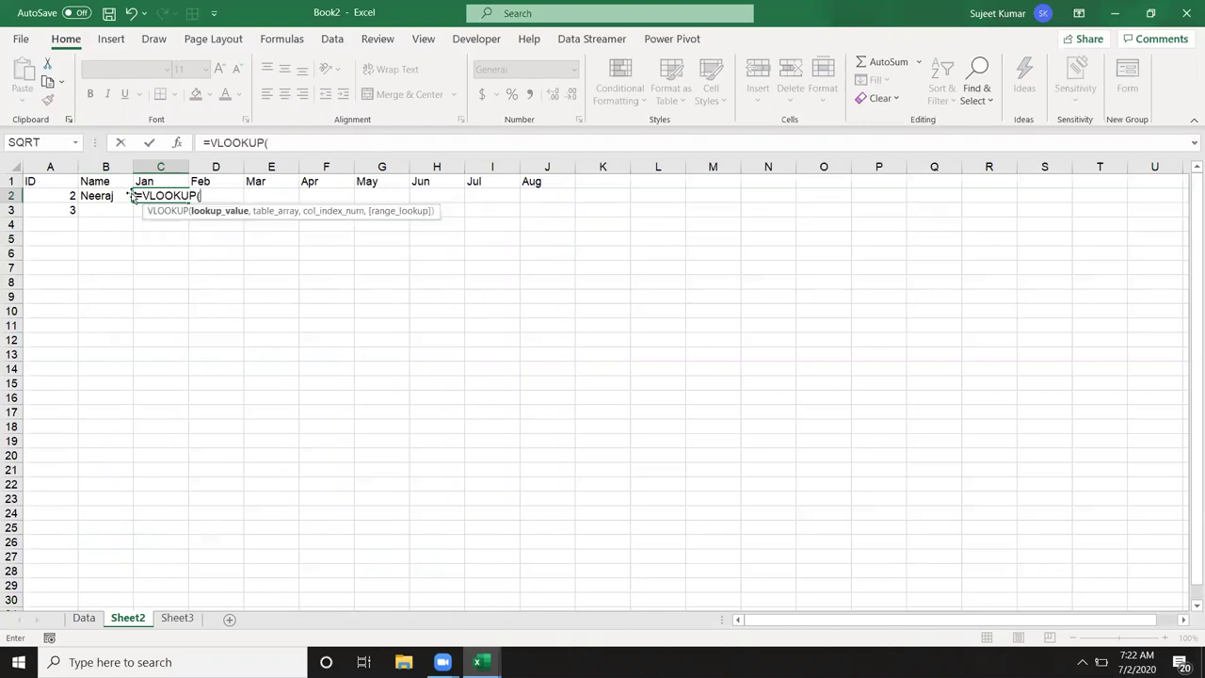
{"action": "left_click", "coordinate": [44, 196]}
{"action": "type", "text": ","}
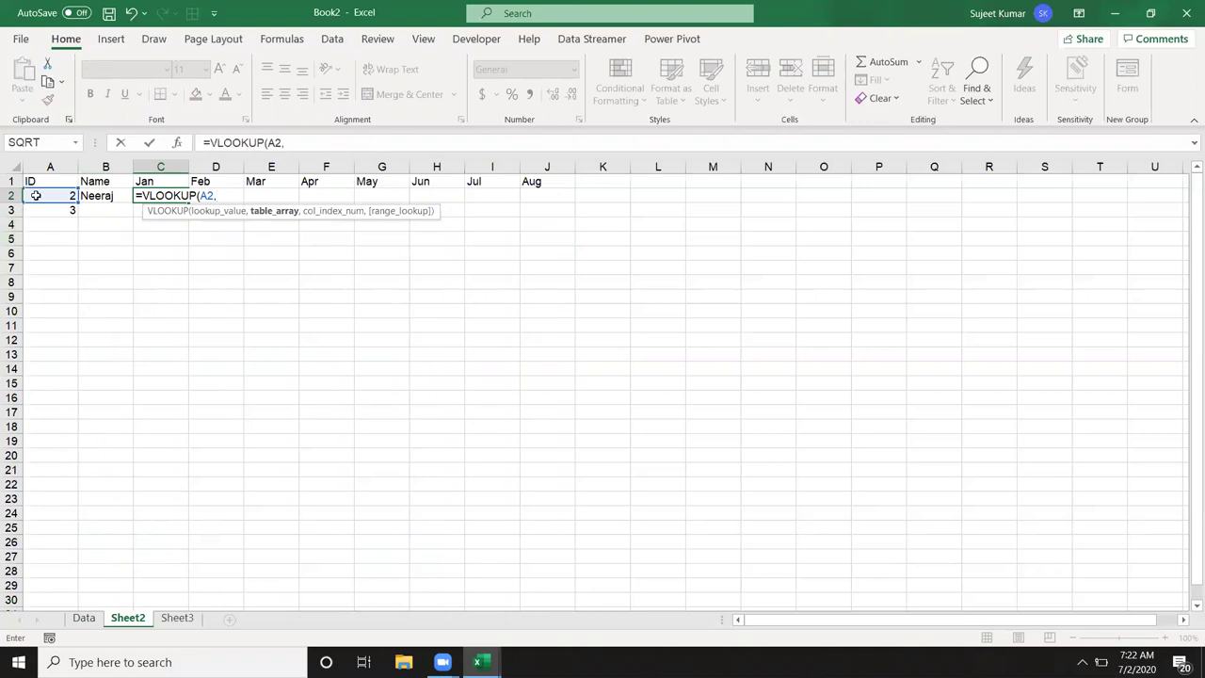
{"action": "left_click", "coordinate": [84, 618]}
{"action": "left_click", "coordinate": [50, 167]}
{"action": "left_click_drag", "start_coordinate": [228, 170], "coordinate": [547, 169]}
{"action": "type", "text": ","}
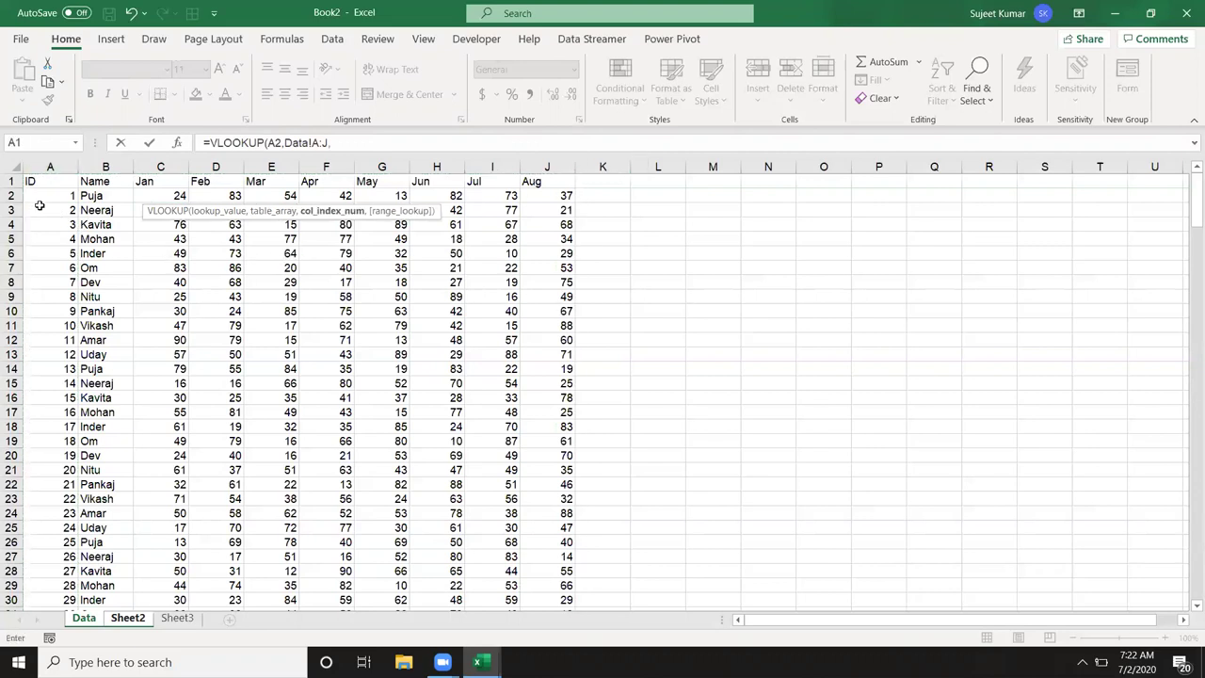
{"action": "type", "text": ","}
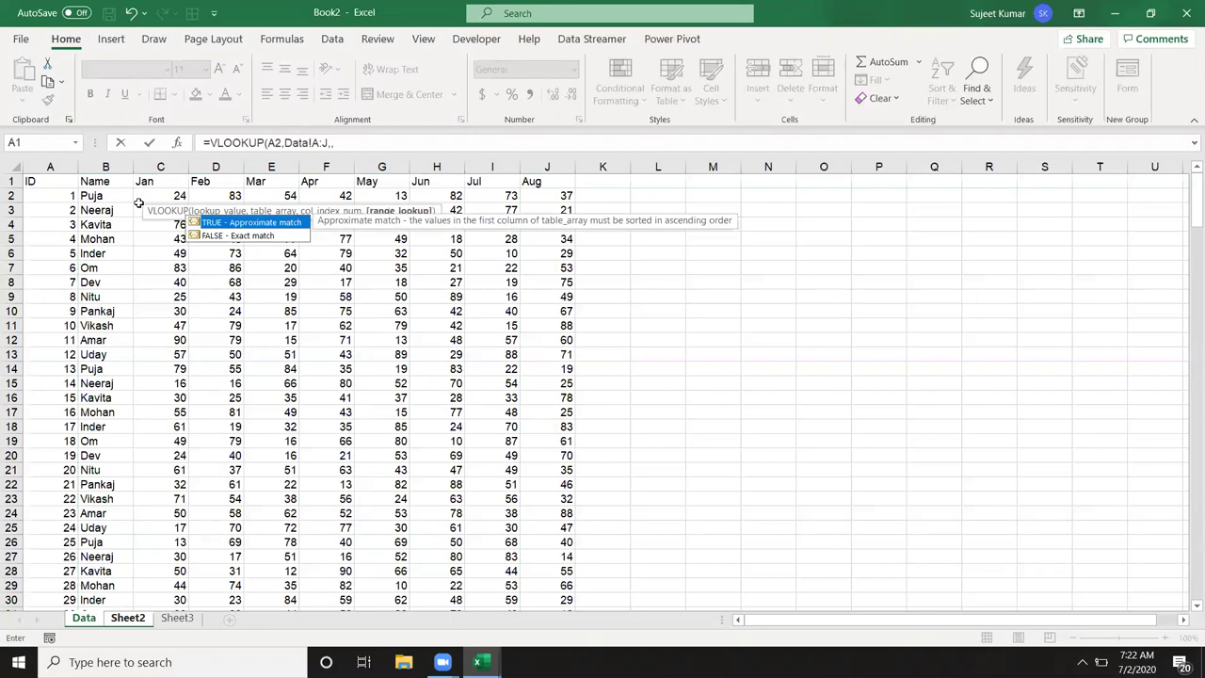
{"action": "key", "text": "BackSpace"}
{"action": "type", "text": "3,"}
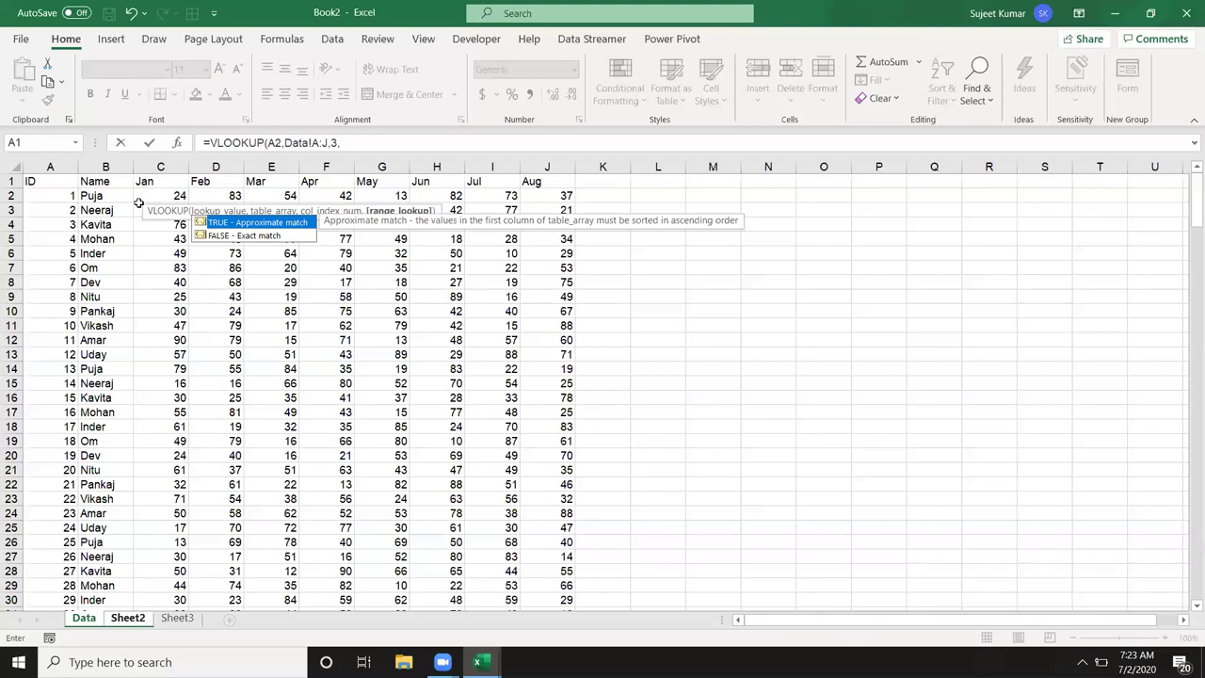
Step: Finish the C2 formula with FALSE for exact match, returning 31
{"action": "key", "text": "Down"}
{"action": "key", "text": "Tab"}
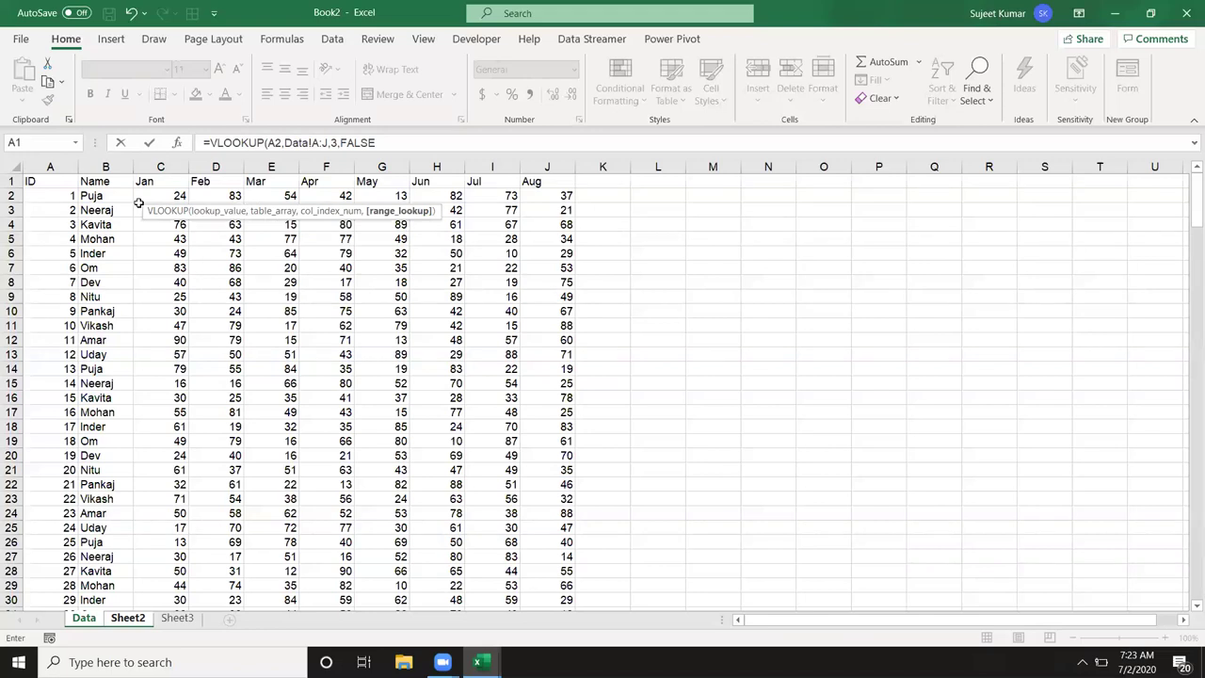
{"action": "type", "text": ")"}
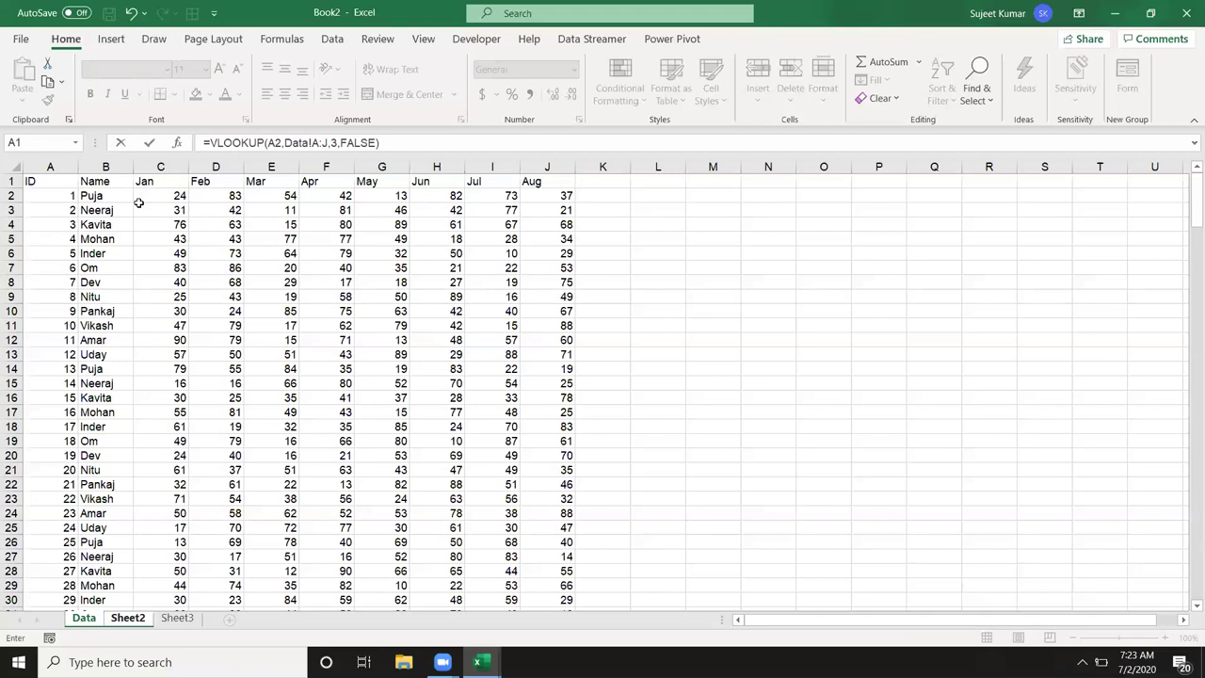
{"action": "key", "text": "Return"}
Step: Change C2's references to $A2 and Data!$A:$J
{"action": "left_click", "coordinate": [139, 200]}
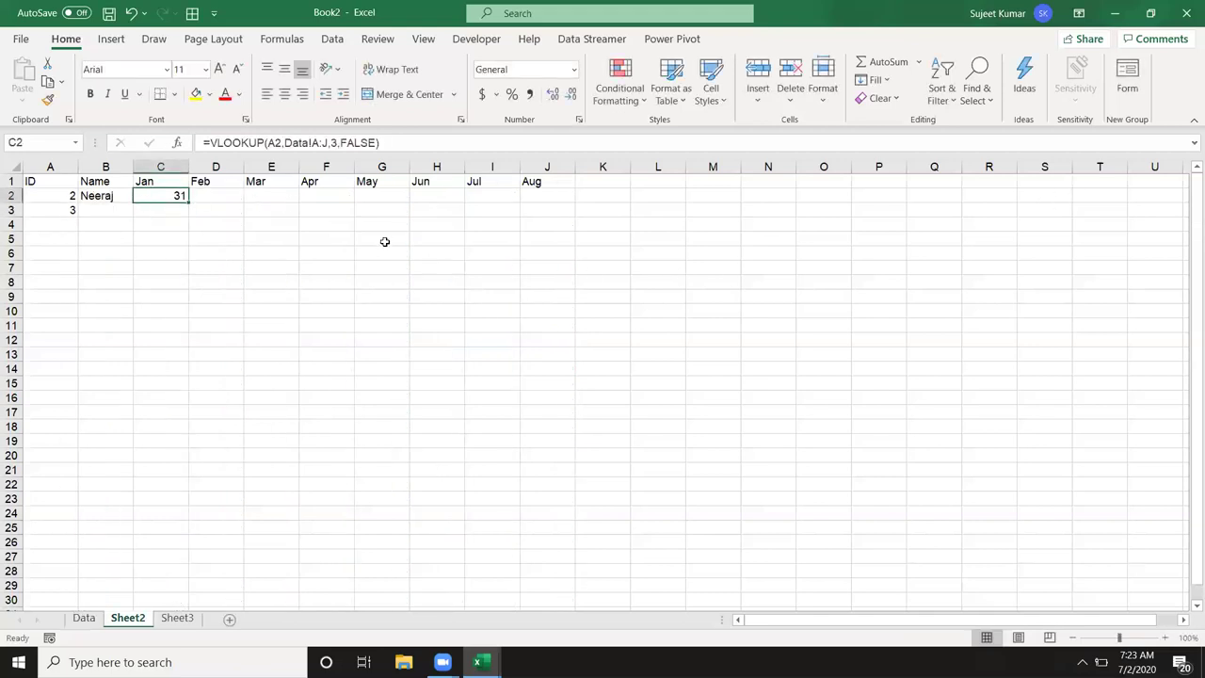
{"action": "left_click", "coordinate": [268, 143]}
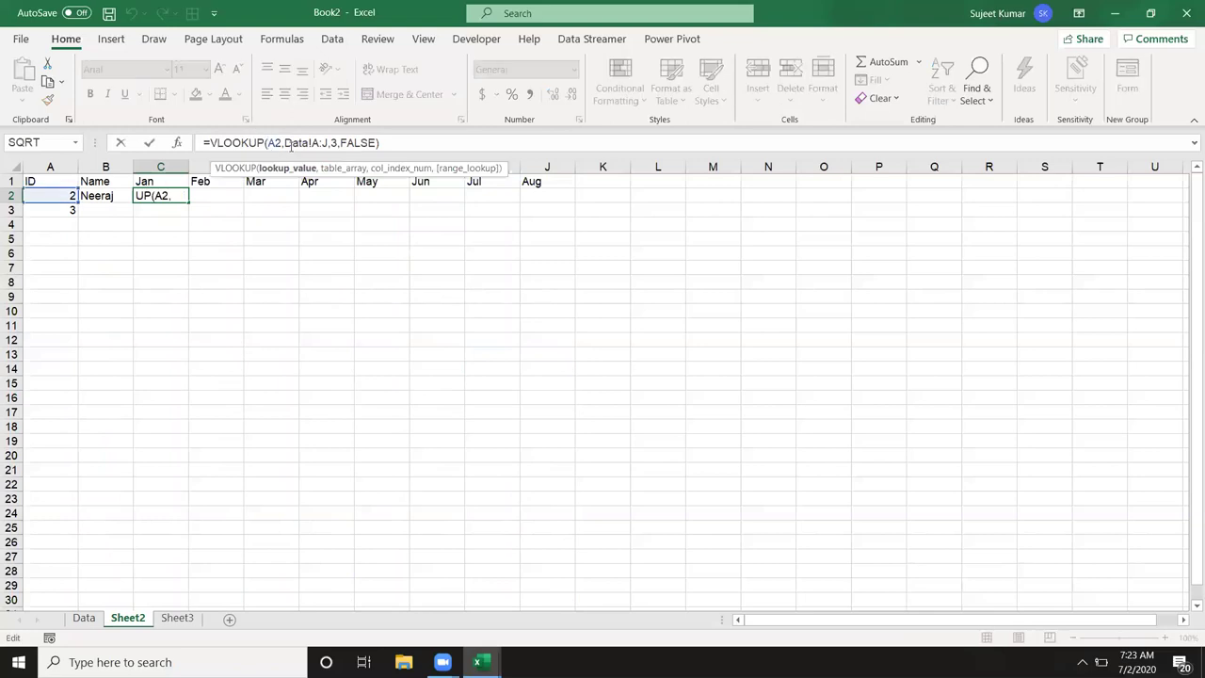
{"action": "key", "text": "F2"}
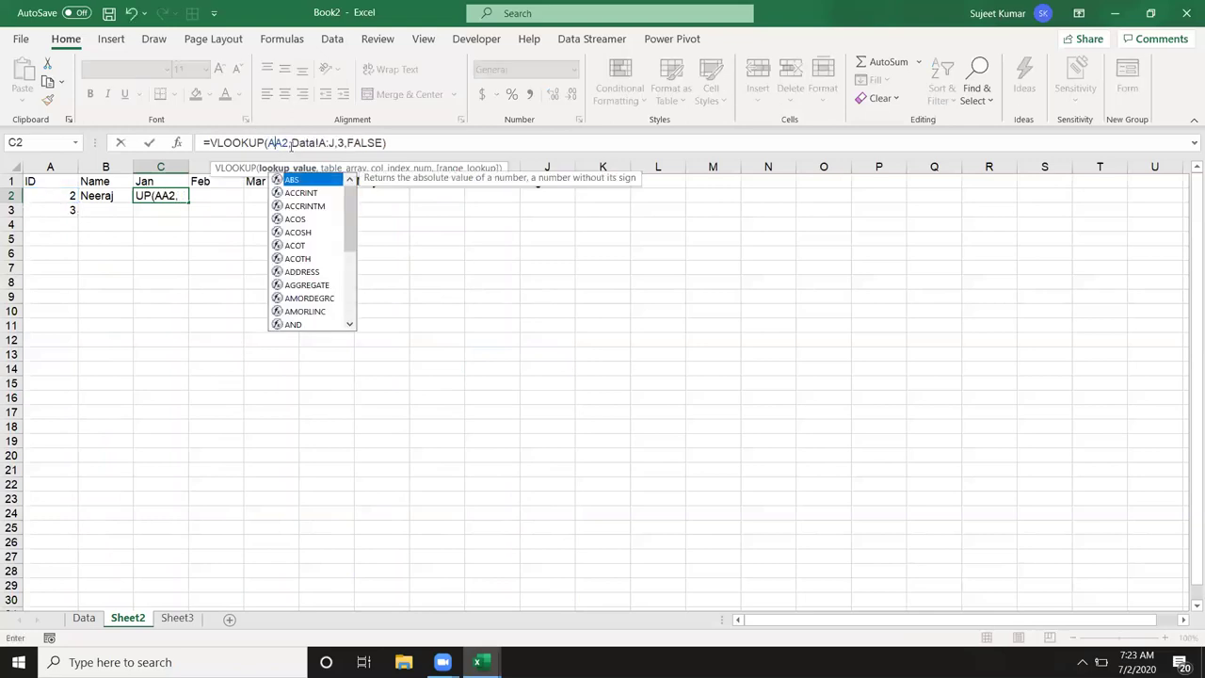
{"action": "key", "text": "F4"}
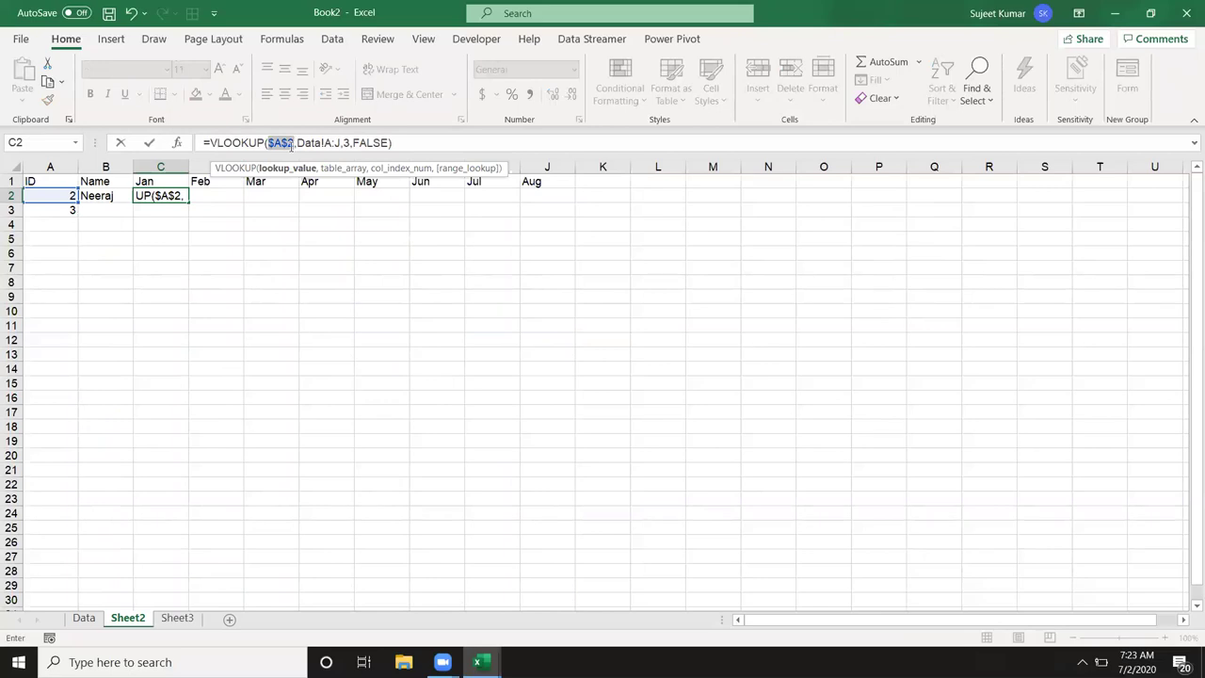
{"action": "left_click", "coordinate": [291, 143]}
{"action": "key", "text": "BackSpace"}
{"action": "left_click", "coordinate": [328, 143]}
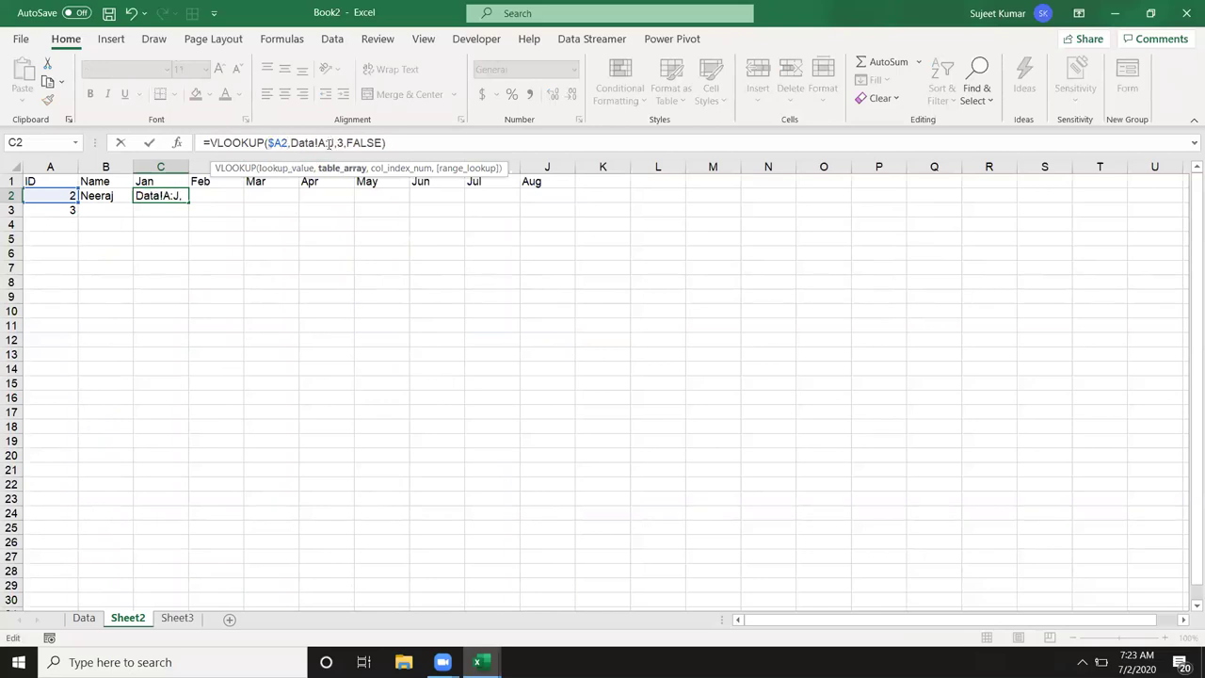
{"action": "key", "text": "F4"}
{"action": "key", "text": "ctrl+Return"}
Step: Fill the Jan formula right across C2:J2 with Ctrl+R
{"action": "key", "text": "shift+Right"}
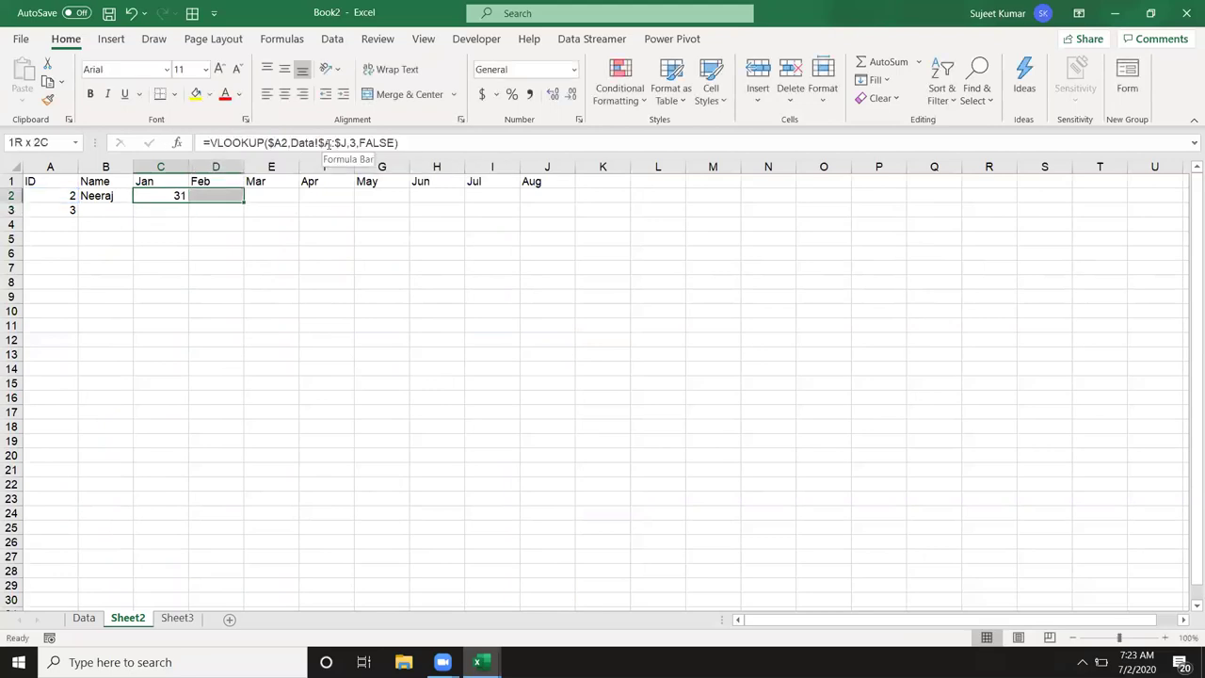
{"action": "key", "text": "shift+Right"}
{"action": "key", "text": "shift+Right"}
{"action": "key", "text": "shift+Right"}
{"action": "key", "text": "shift+Right"}
{"action": "key", "text": "shift+Right"}
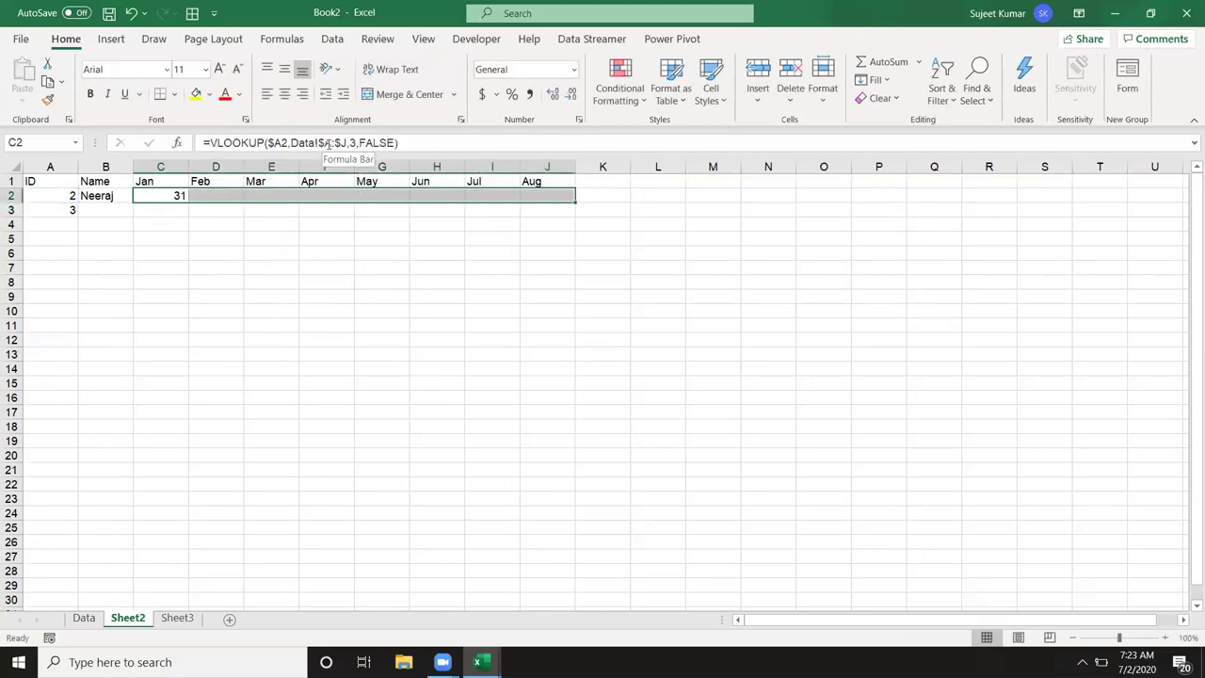
{"action": "key", "text": "ctrl+r"}
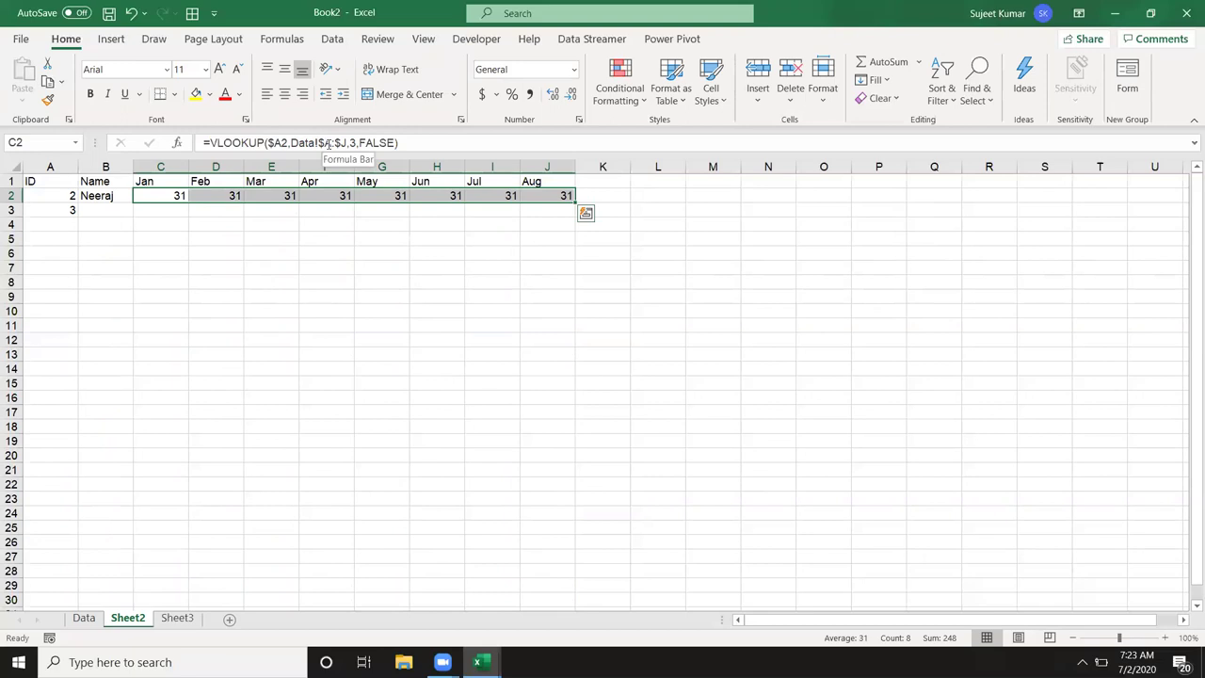
{"action": "key", "text": "shift+BackSpace"}
Step: Change the Feb–May column indexes to 4, 5, 6 and 7, giving 42, 11, 81, 46
{"action": "key", "text": "Right"}
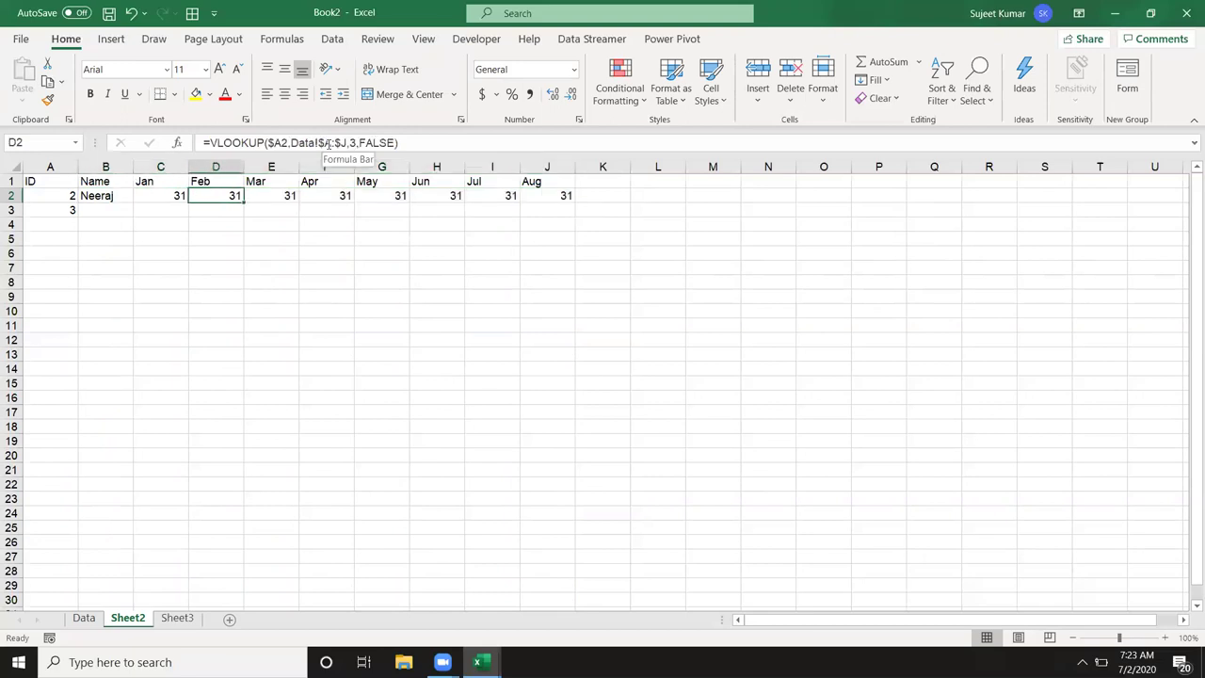
{"action": "left_click", "coordinate": [350, 142]}
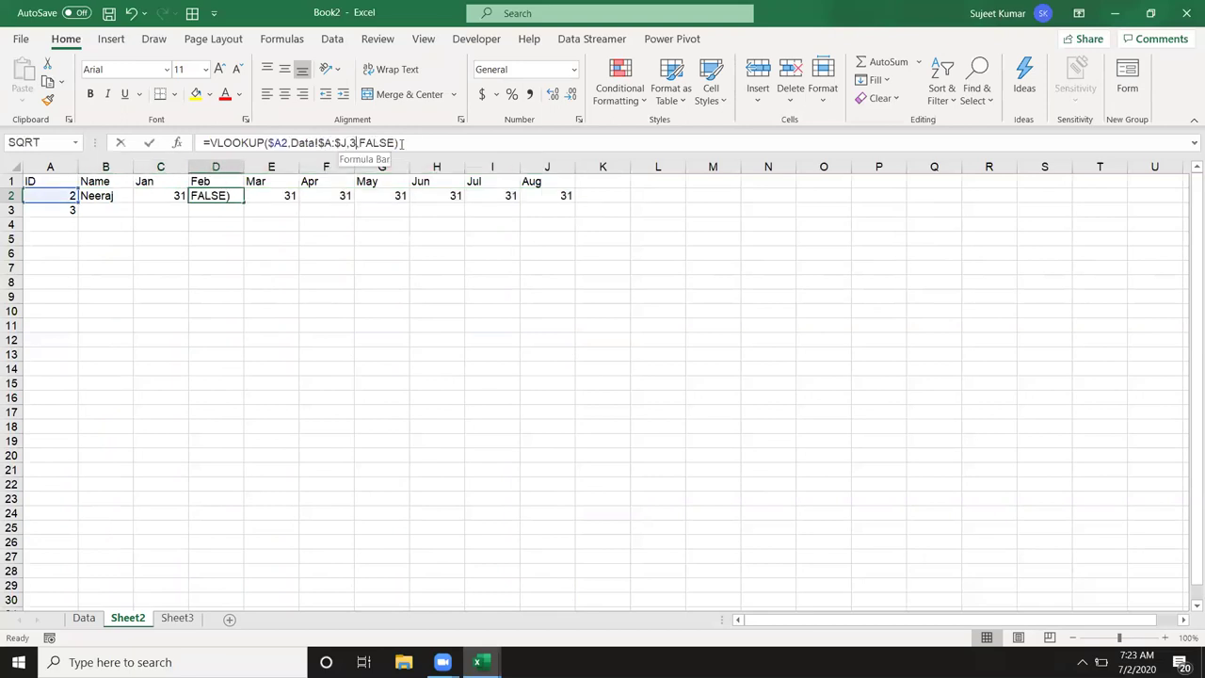
{"action": "key", "text": "BackSpace"}
{"action": "type", "text": "4"}
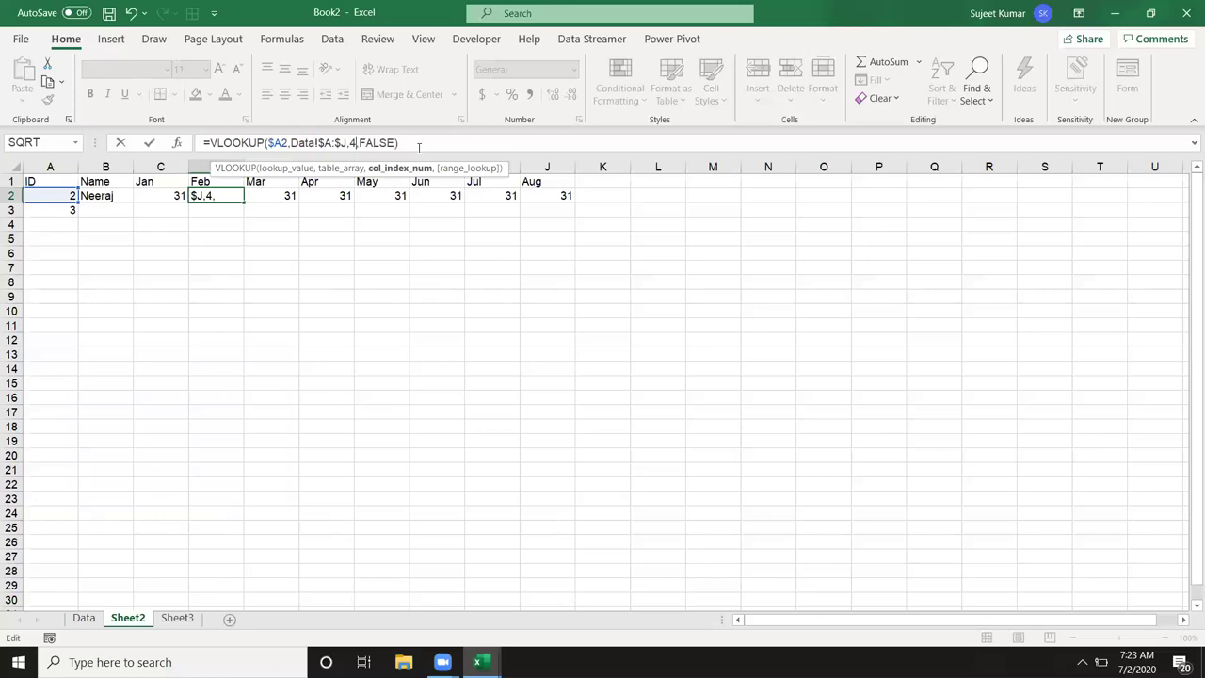
{"action": "key", "text": "Tab"}
{"action": "left_click", "coordinate": [356, 142]}
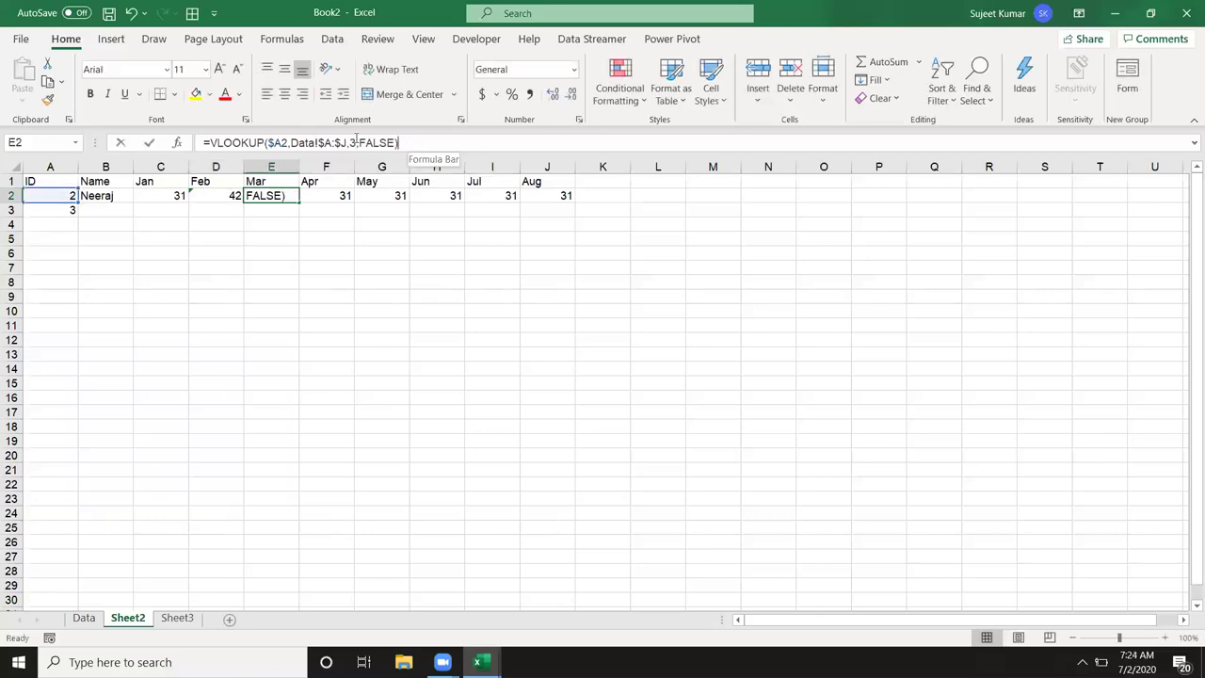
{"action": "key", "text": "BackSpace"}
{"action": "type", "text": "5"}
{"action": "key", "text": "Tab"}
{"action": "left_click", "coordinate": [354, 142]}
{"action": "key", "text": "BackSpace"}
{"action": "type", "text": "6"}
{"action": "key", "text": "Tab"}
{"action": "left_click", "coordinate": [354, 142]}
{"action": "key", "text": "BackSpace"}
{"action": "type", "text": "7"}
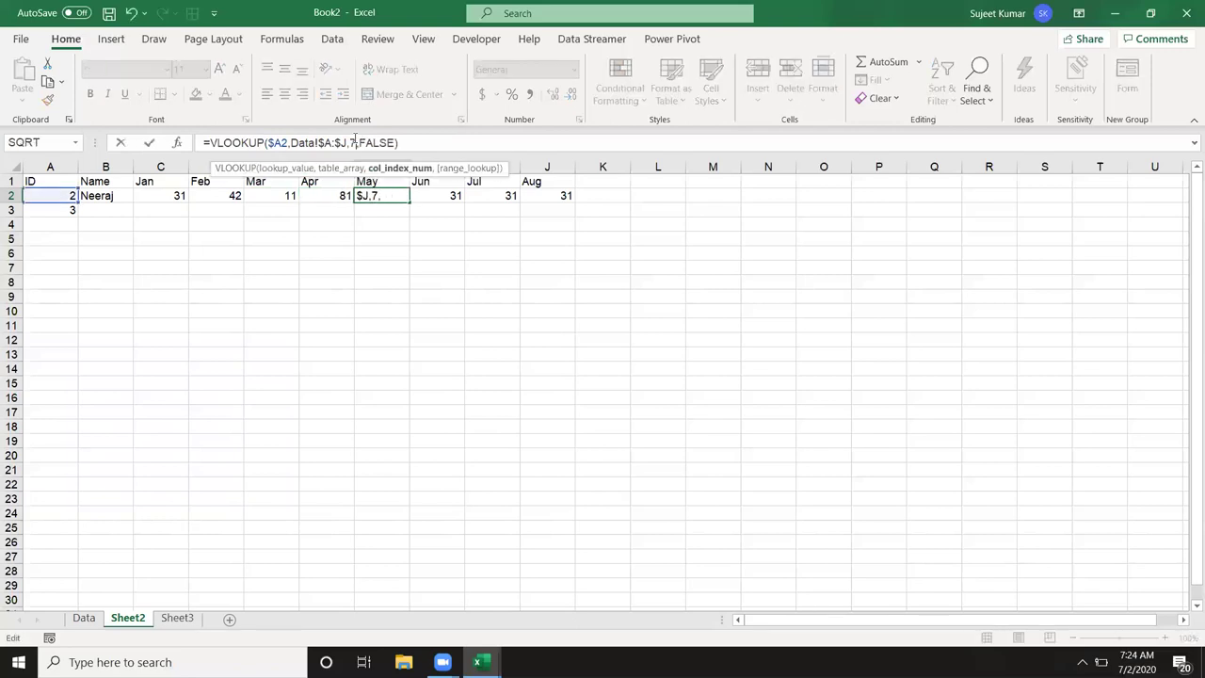
{"action": "key", "text": "Tab"}
Step: Change the Jun–Aug column indexes to 8, 9 and 10, giving 42, 77, 21
{"action": "left_click", "coordinate": [354, 142]}
{"action": "key", "text": "BackSpace"}
{"action": "type", "text": "8"}
{"action": "key", "text": "Tab"}
{"action": "left_click", "coordinate": [353, 142]}
{"action": "key", "text": "BackSpace"}
{"action": "type", "text": "9"}
{"action": "key", "text": "Tab"}
{"action": "left_click", "coordinate": [352, 142]}
{"action": "key", "text": "Delete"}
{"action": "type", "text": "10"}
{"action": "key", "text": "Return"}
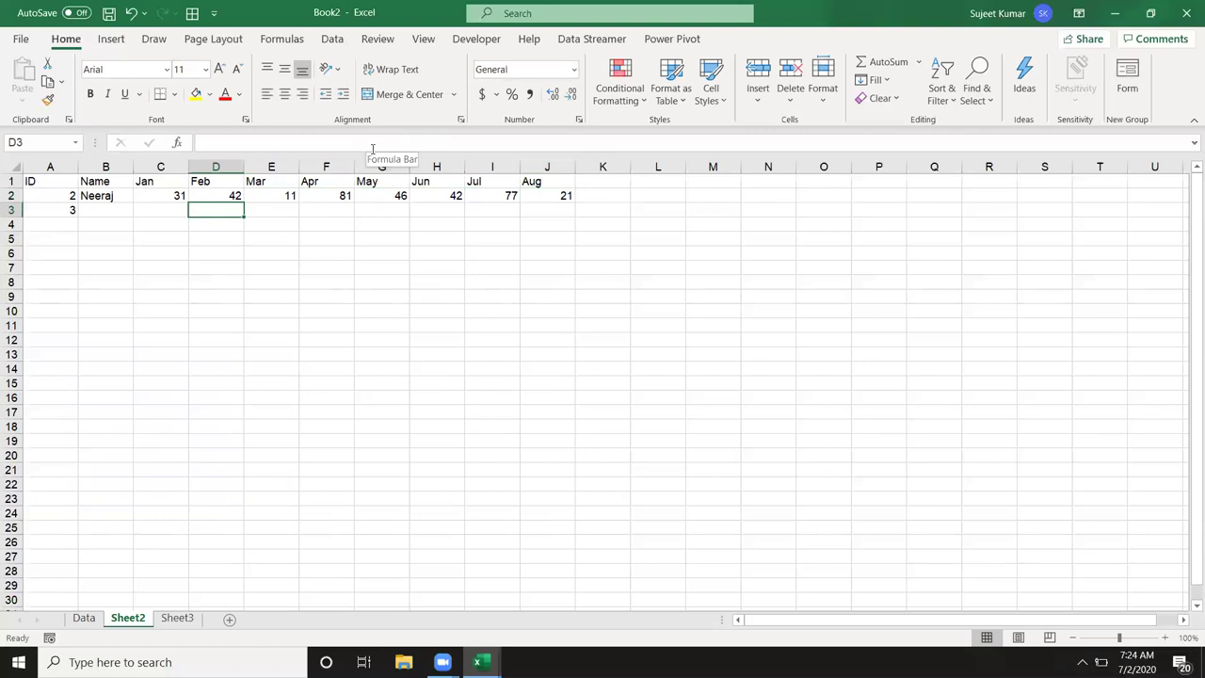
{"action": "left_click", "coordinate": [122, 214]}
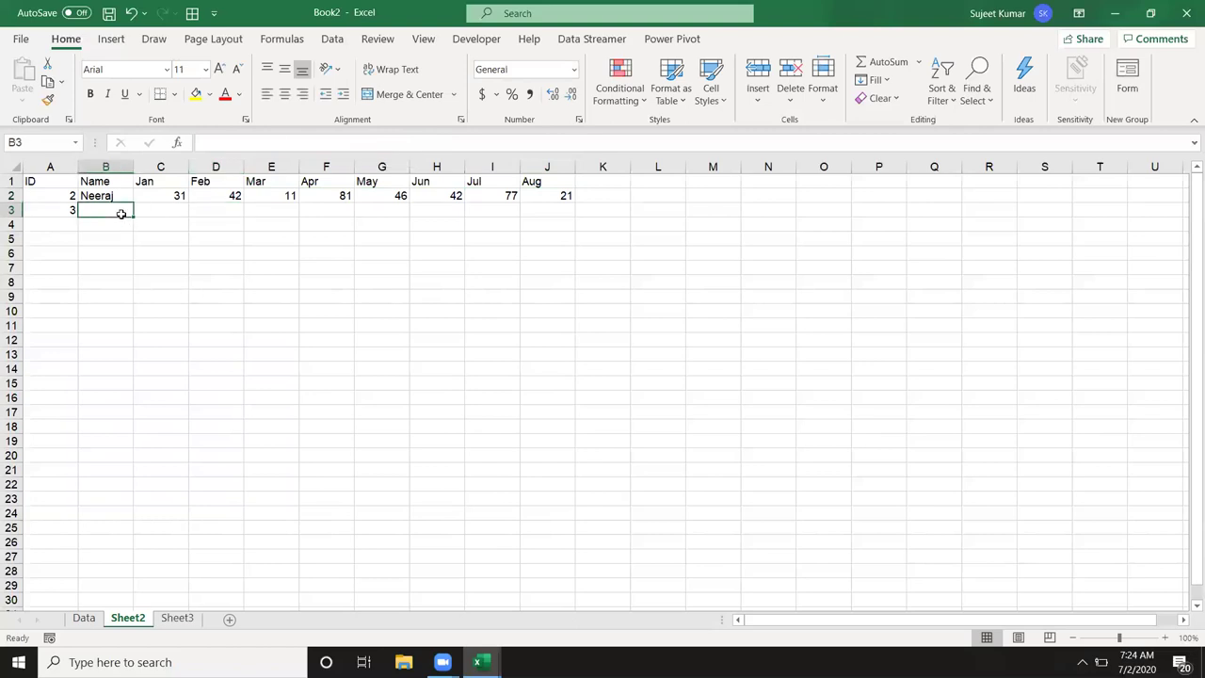
{"action": "left_click", "coordinate": [121, 235]}
{"action": "left_click_drag", "start_coordinate": [113, 215], "coordinate": [556, 211]}
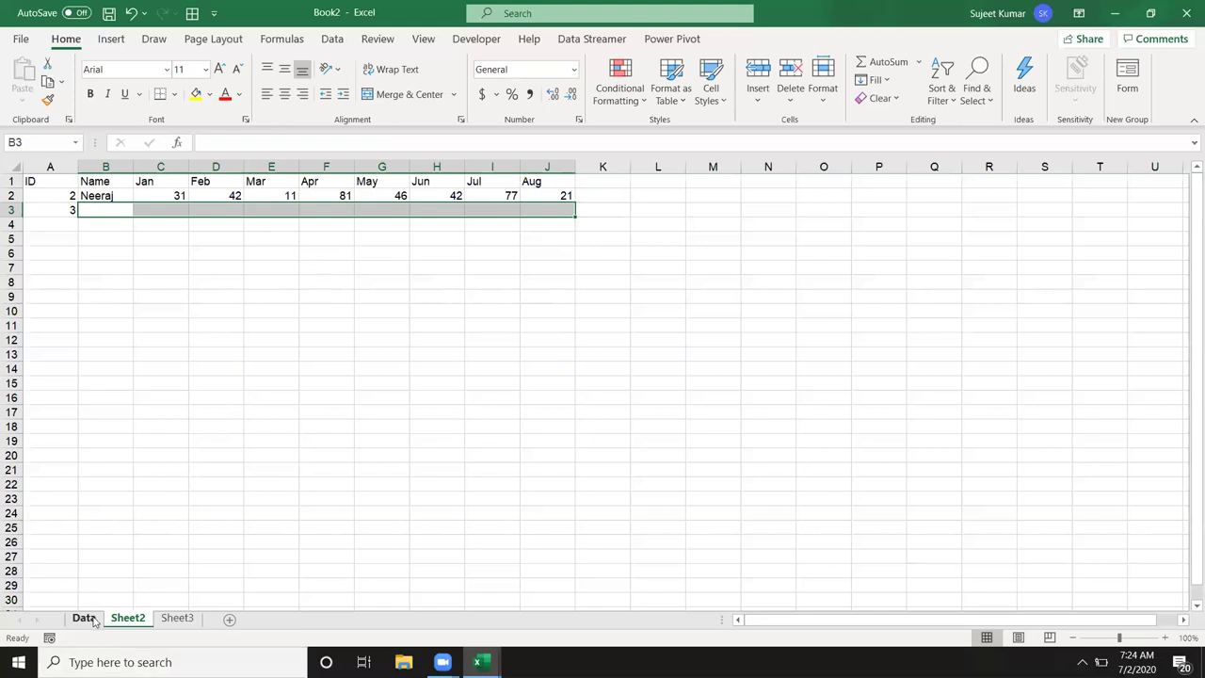
{"action": "left_click", "coordinate": [220, 281]}
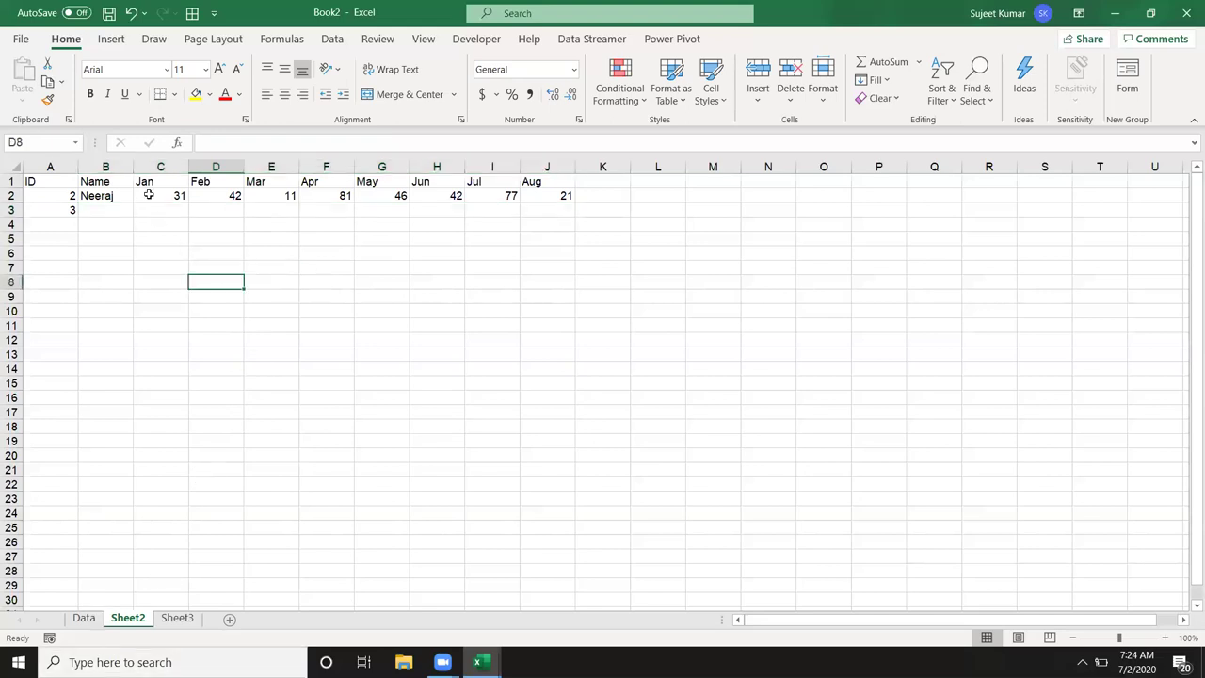
{"action": "left_click", "coordinate": [95, 195]}
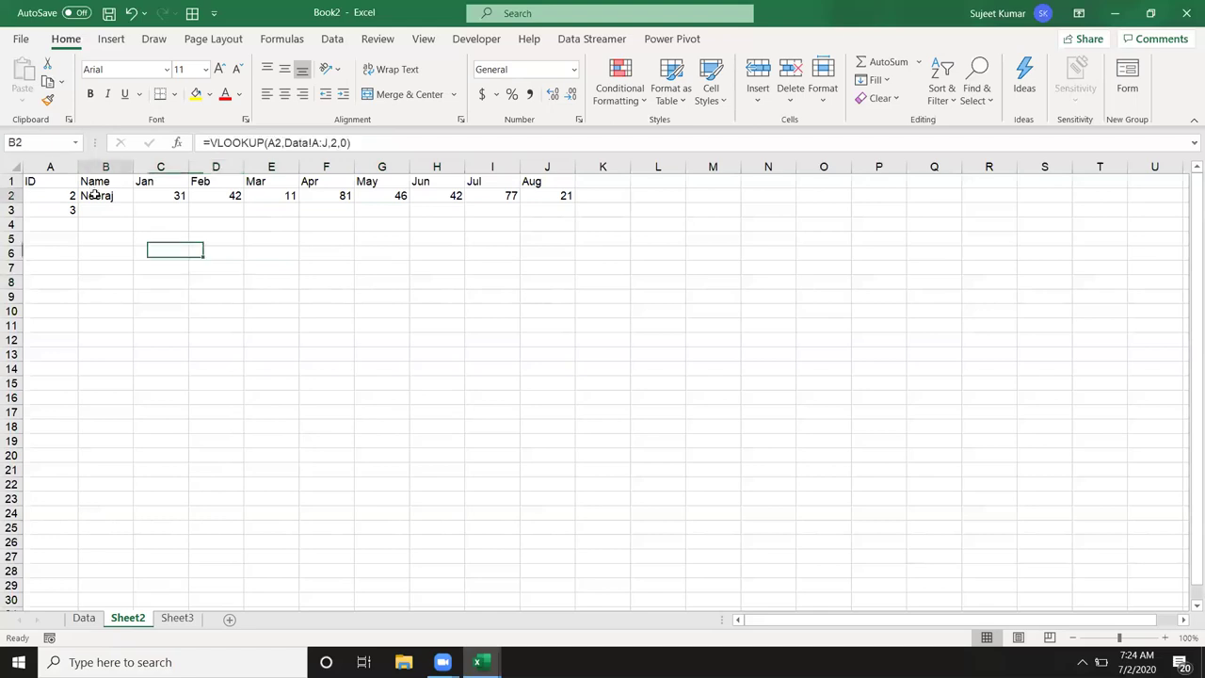
{"action": "left_click", "coordinate": [324, 195]}
{"action": "left_click", "coordinate": [382, 194]}
{"action": "left_click", "coordinate": [437, 194]}
{"action": "left_click", "coordinate": [508, 195]}
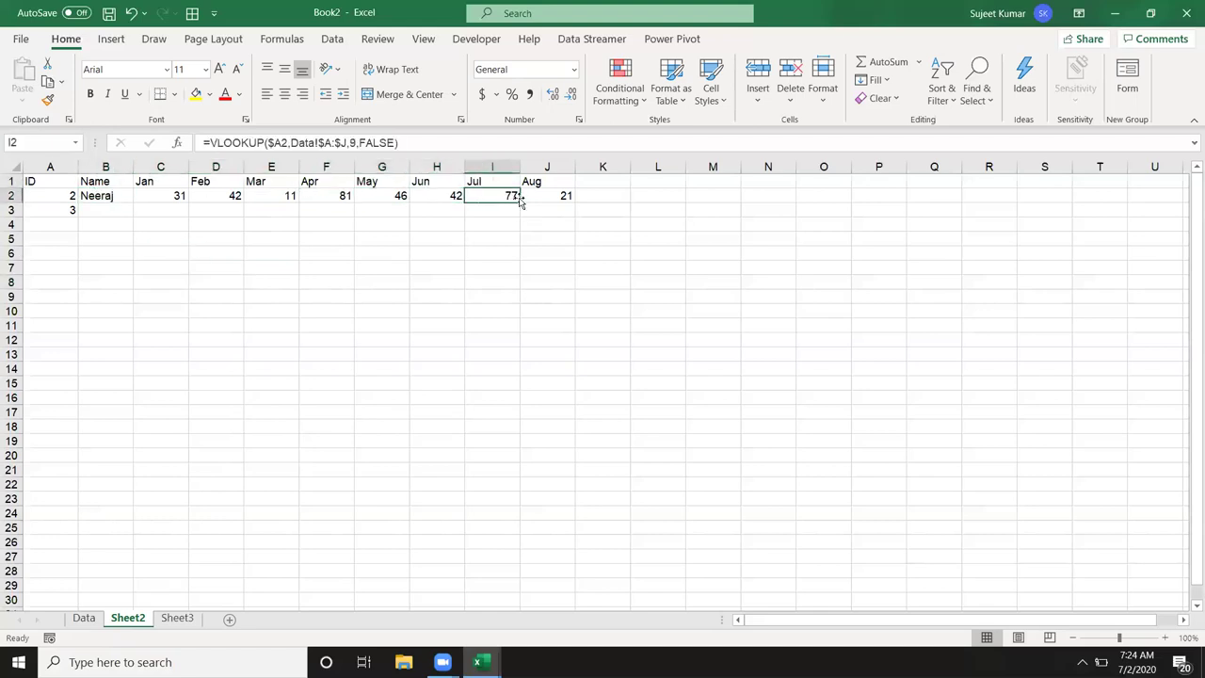
{"action": "mouse_move", "coordinate": [546, 210]}
{"action": "left_mouse_down"}
{"action": "mouse_move", "coordinate": [206, 231]}
{"action": "mouse_move", "coordinate": [107, 210]}
{"action": "left_mouse_up"}
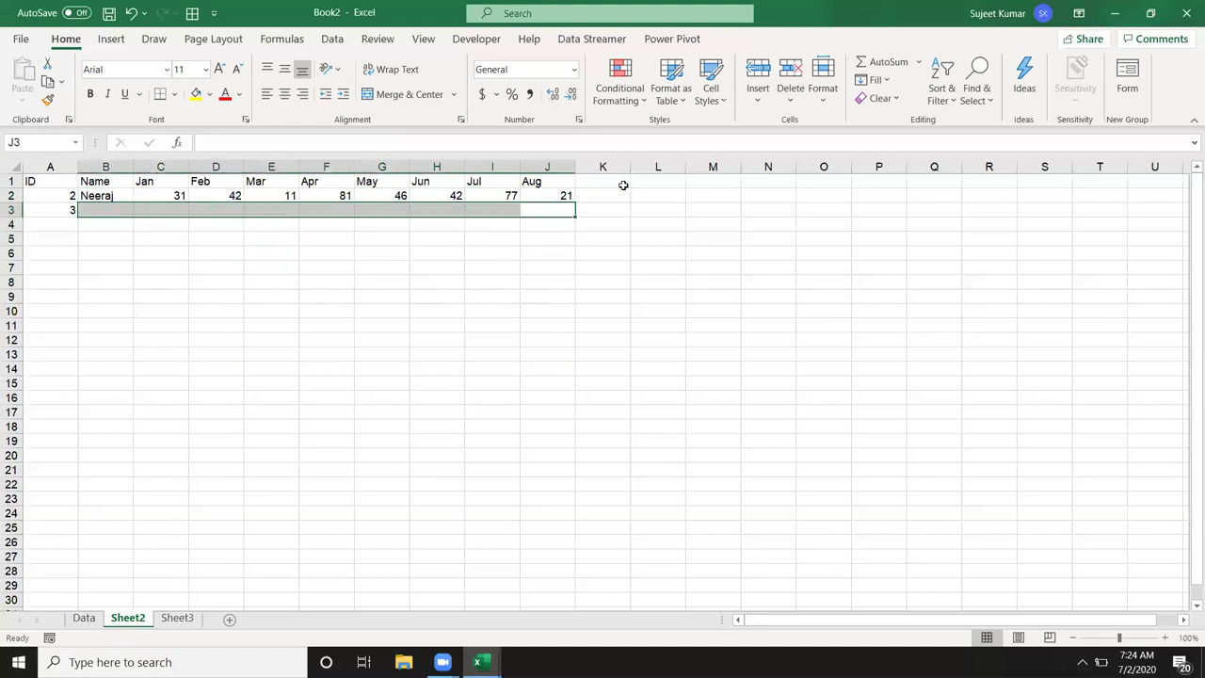
{"action": "left_click", "coordinate": [635, 238]}
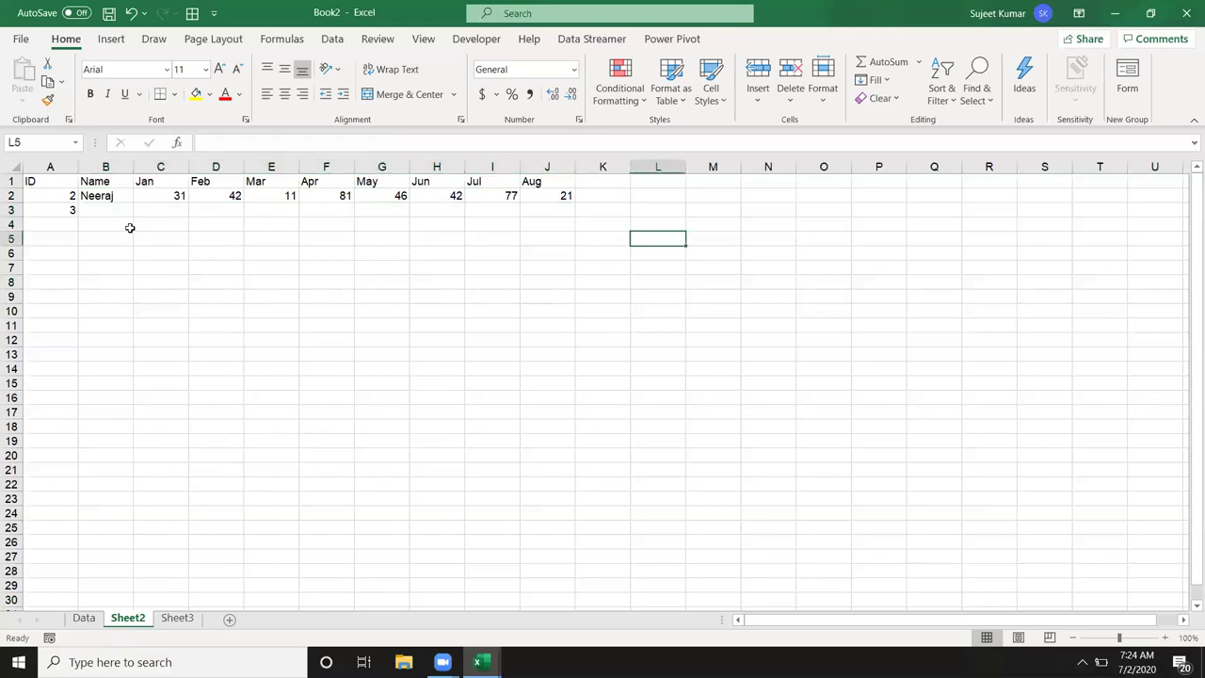
{"action": "left_click", "coordinate": [126, 211]}
{"action": "left_click_drag", "start_coordinate": [126, 211], "coordinate": [530, 209]}
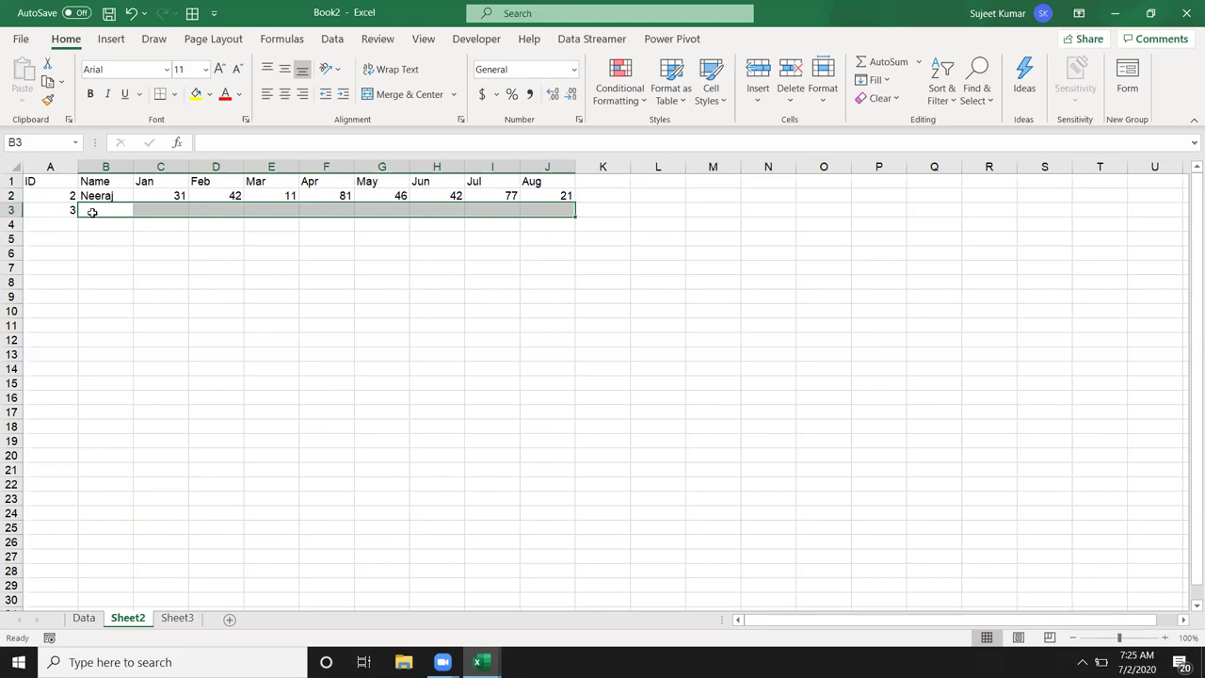
{"action": "key", "text": "Tab"}
{"action": "key", "text": "shift+Tab"}
Step: Start the row-3 VLOOKUP with A3, Data!A:J and an array of column indexes
{"action": "type", "text": "="}
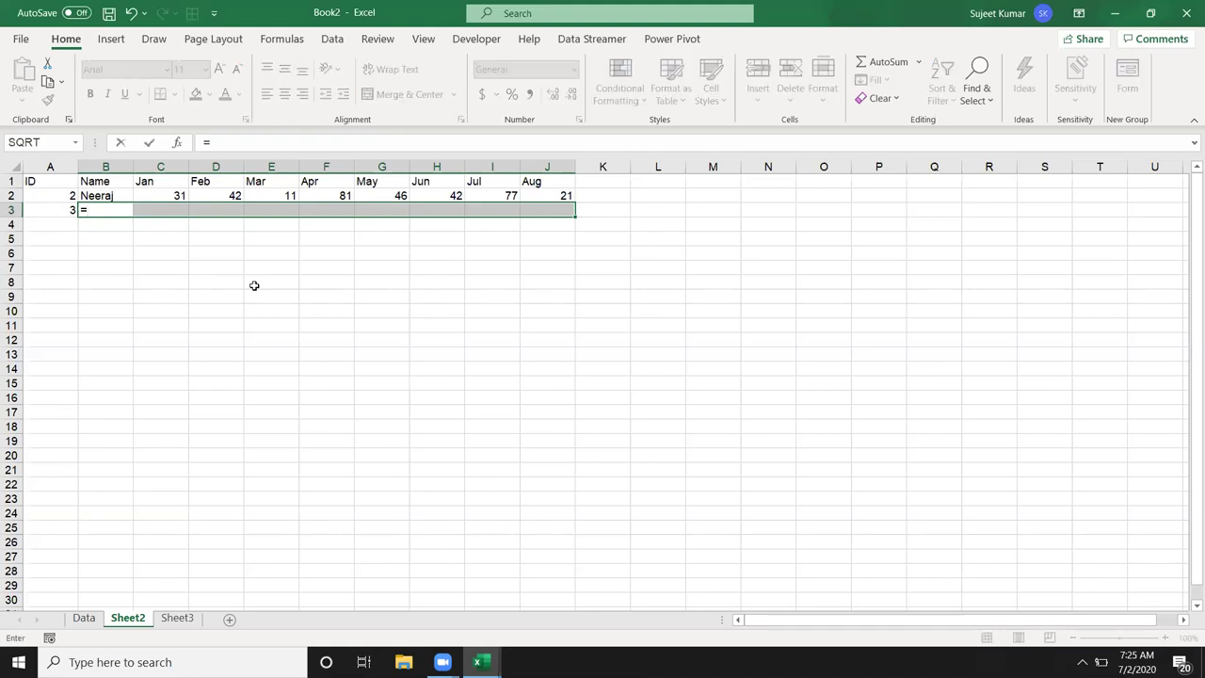
{"action": "type", "text": "vl"}
{"action": "key", "text": "Tab"}
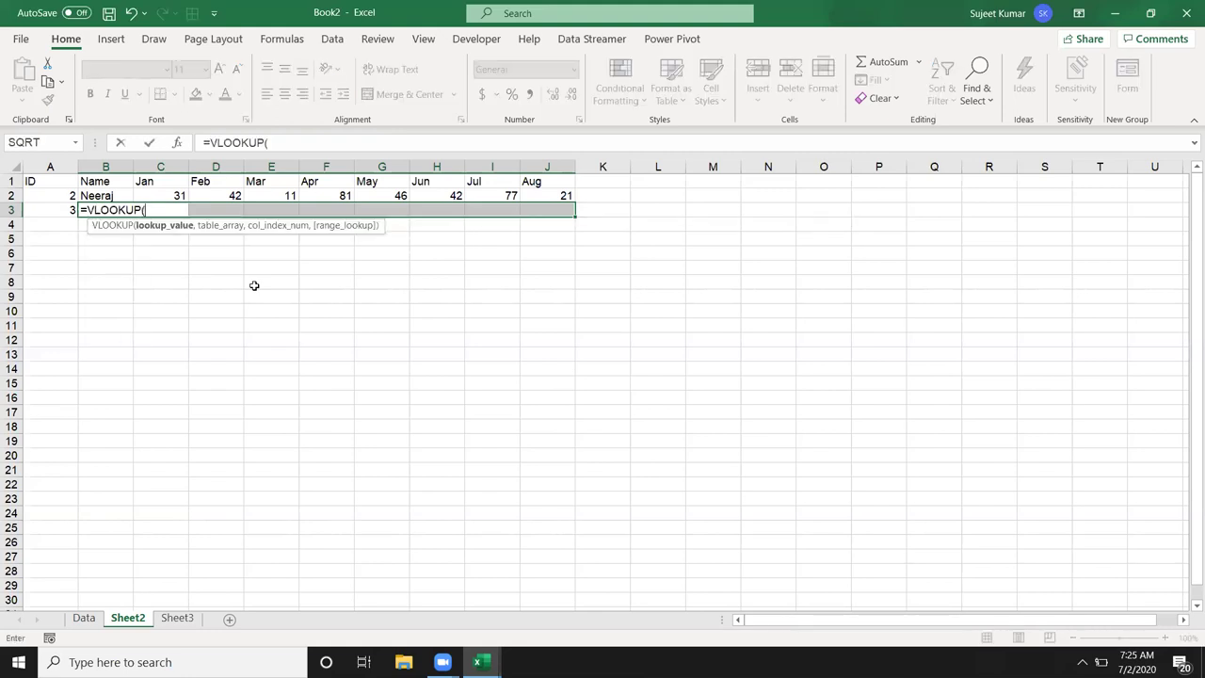
{"action": "key", "text": "Left"}
{"action": "type", "text": ","}
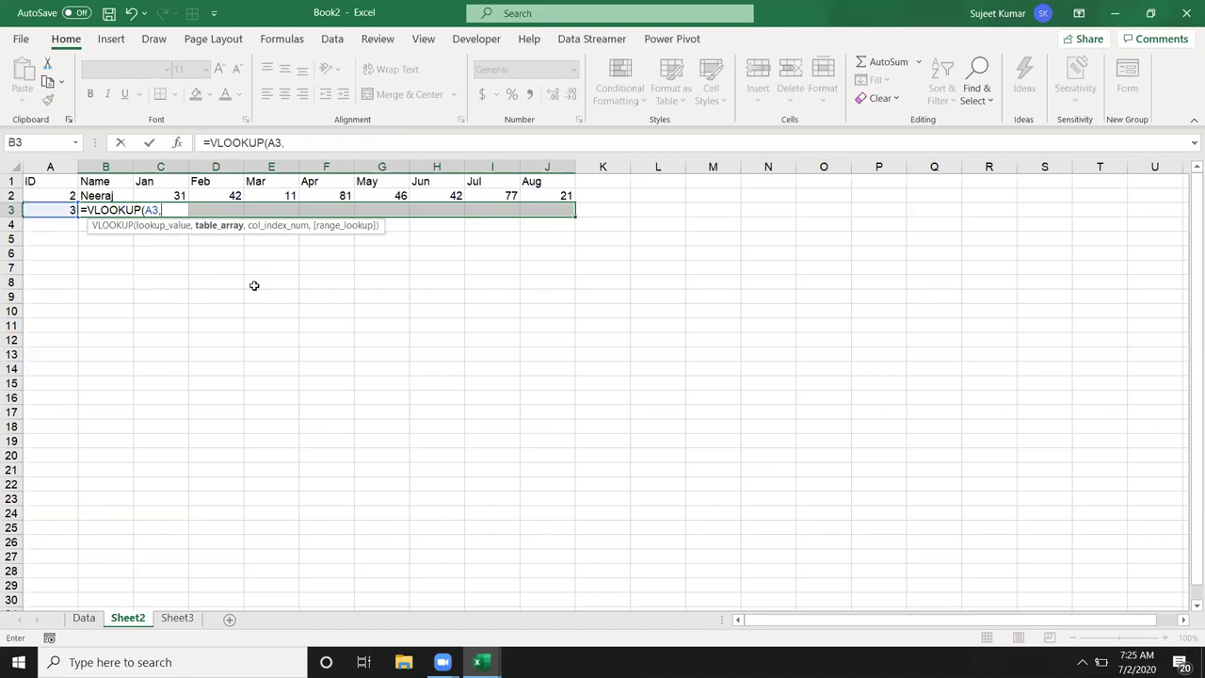
{"action": "left_click", "coordinate": [90, 620]}
{"action": "left_click_drag", "start_coordinate": [50, 166], "coordinate": [562, 188]}
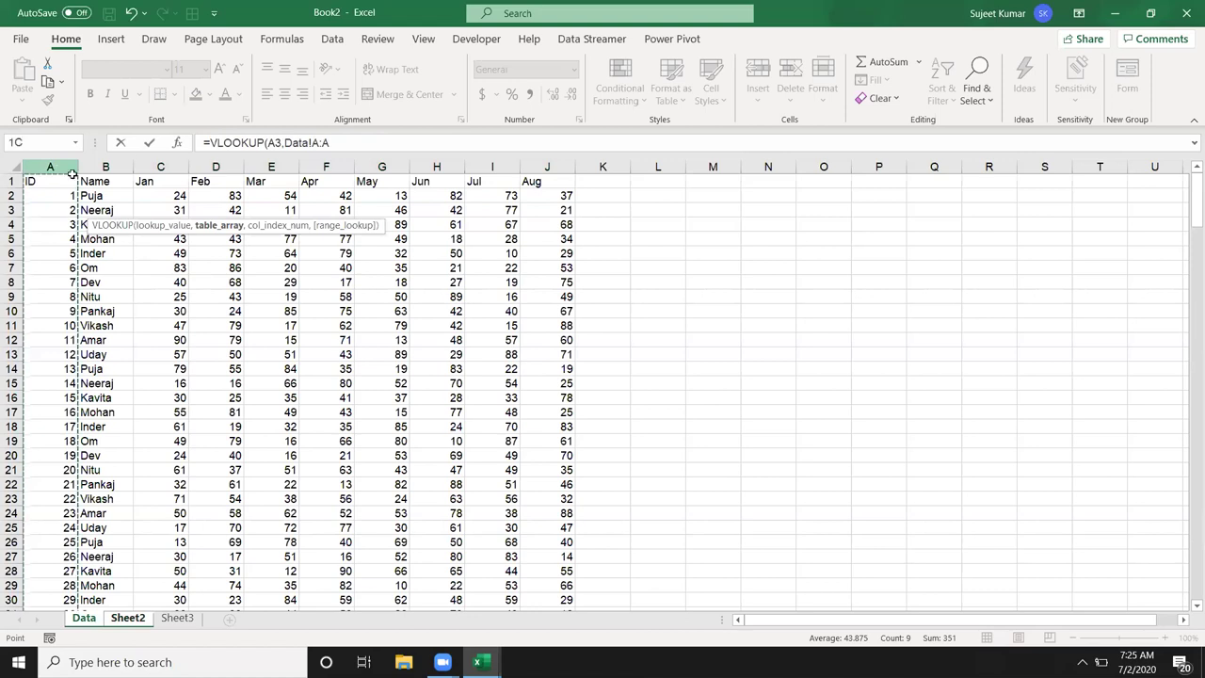
{"action": "type", "text": ",{2,3"}
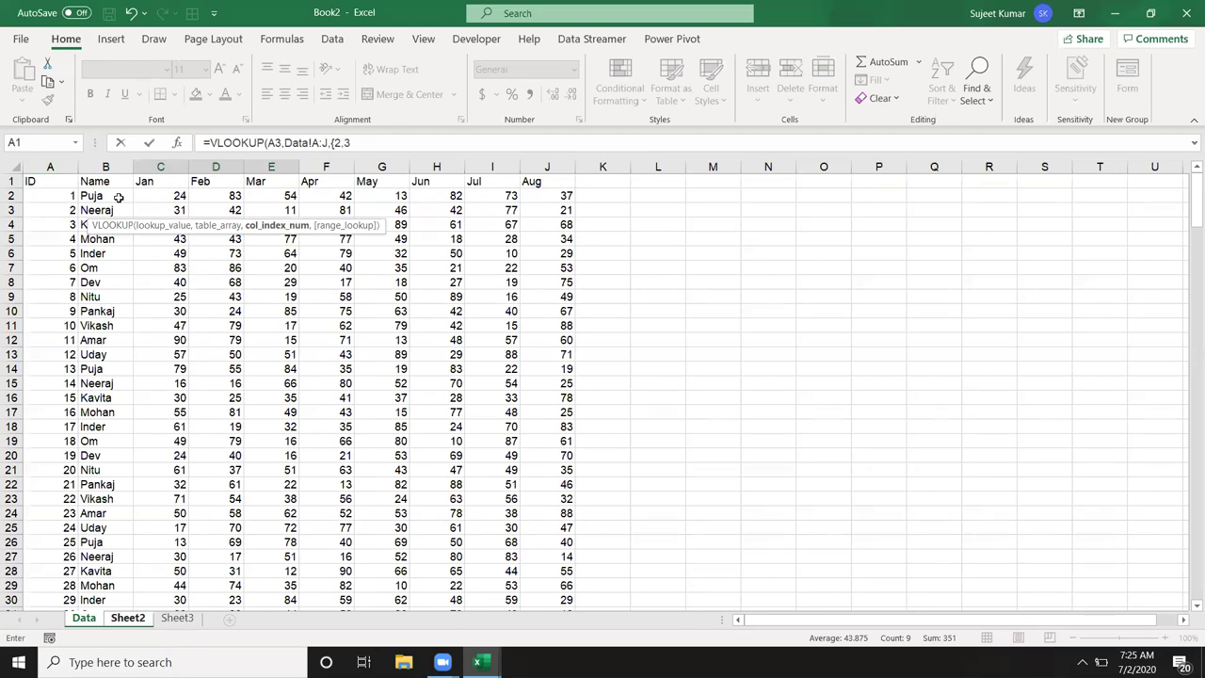
{"action": "type", "text": ",4,5,6,"}
{"action": "type", "text": "7,8,9"}
{"action": "type", "text": "})"}
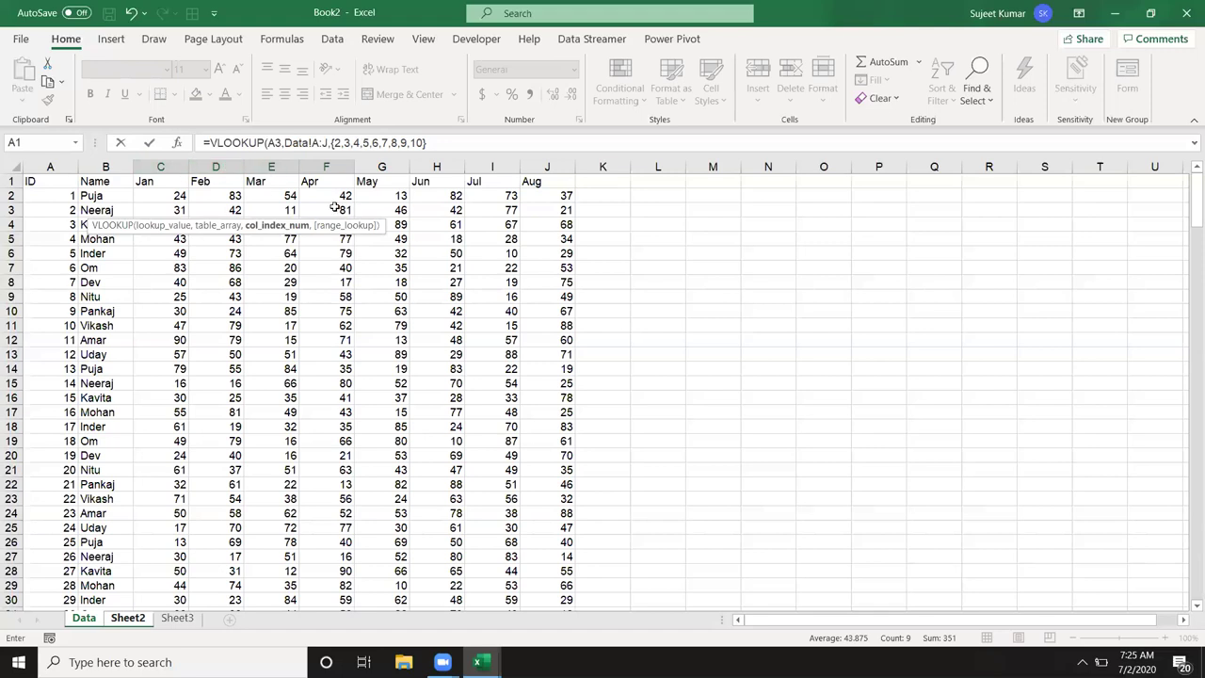
Step: Finish with column list {2,…,10} and match 0, entered as an array formula
{"action": "key", "text": "BackSpace"}
{"action": "type", "text": ","}
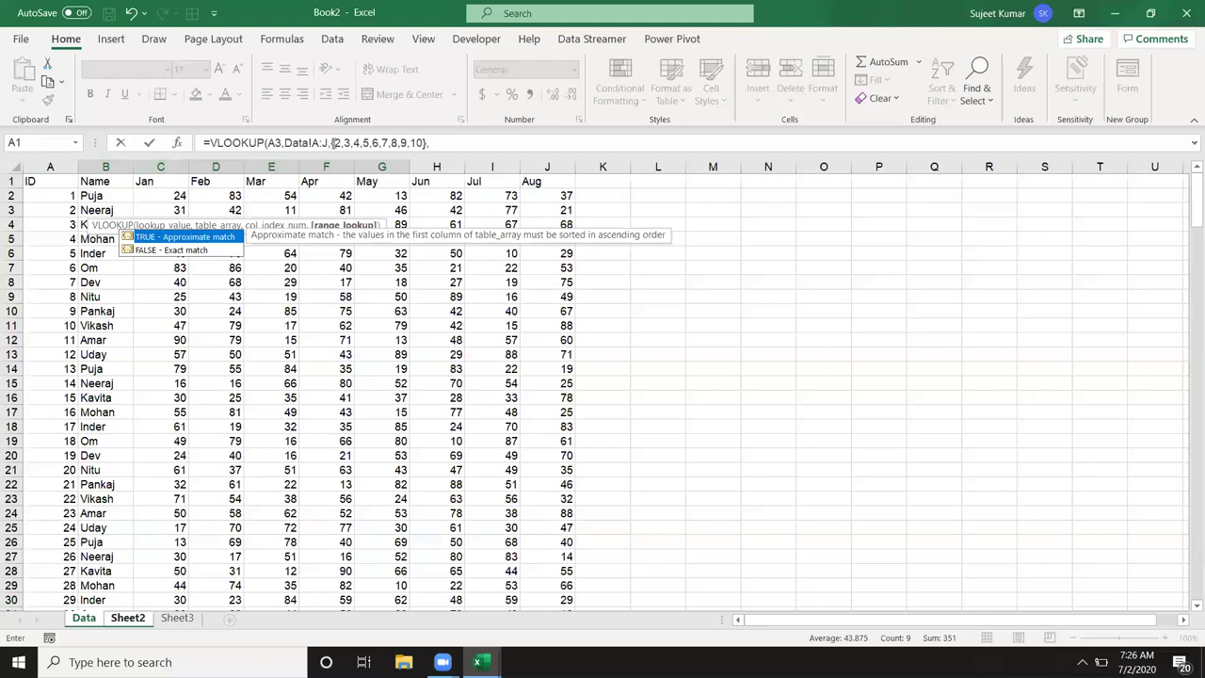
{"action": "left_click_drag", "start_coordinate": [331, 142], "coordinate": [419, 142]}
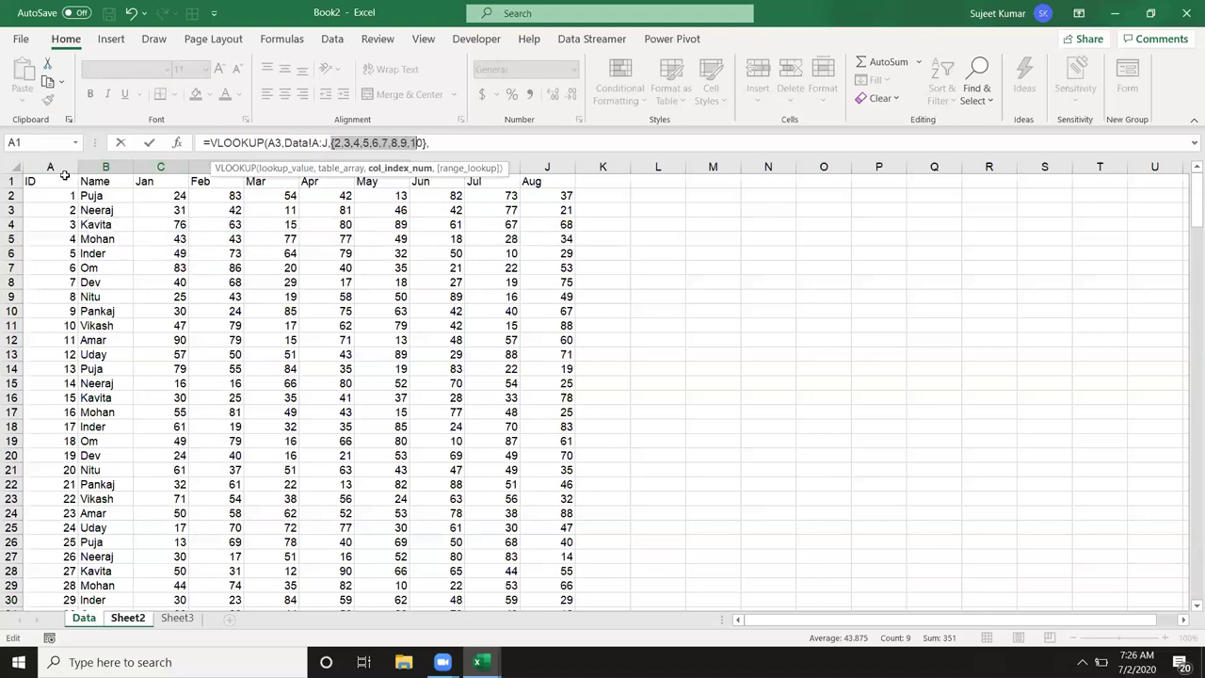
{"action": "left_click", "coordinate": [449, 143]}
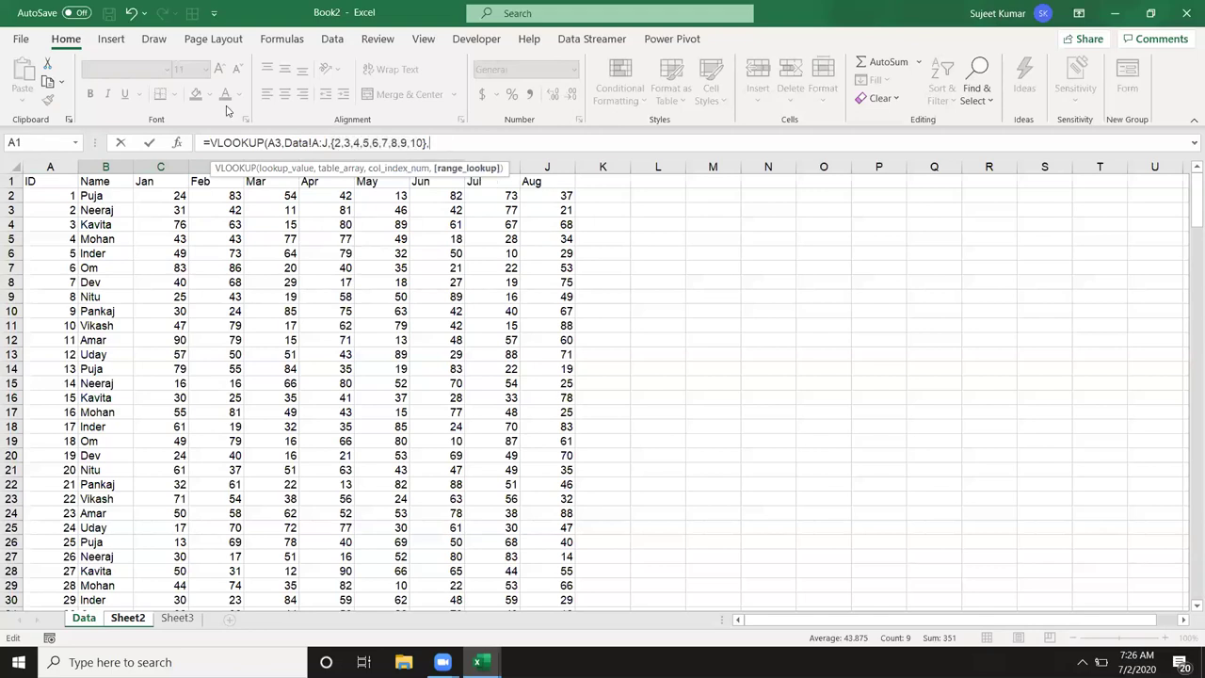
{"action": "type", "text": "0)"}
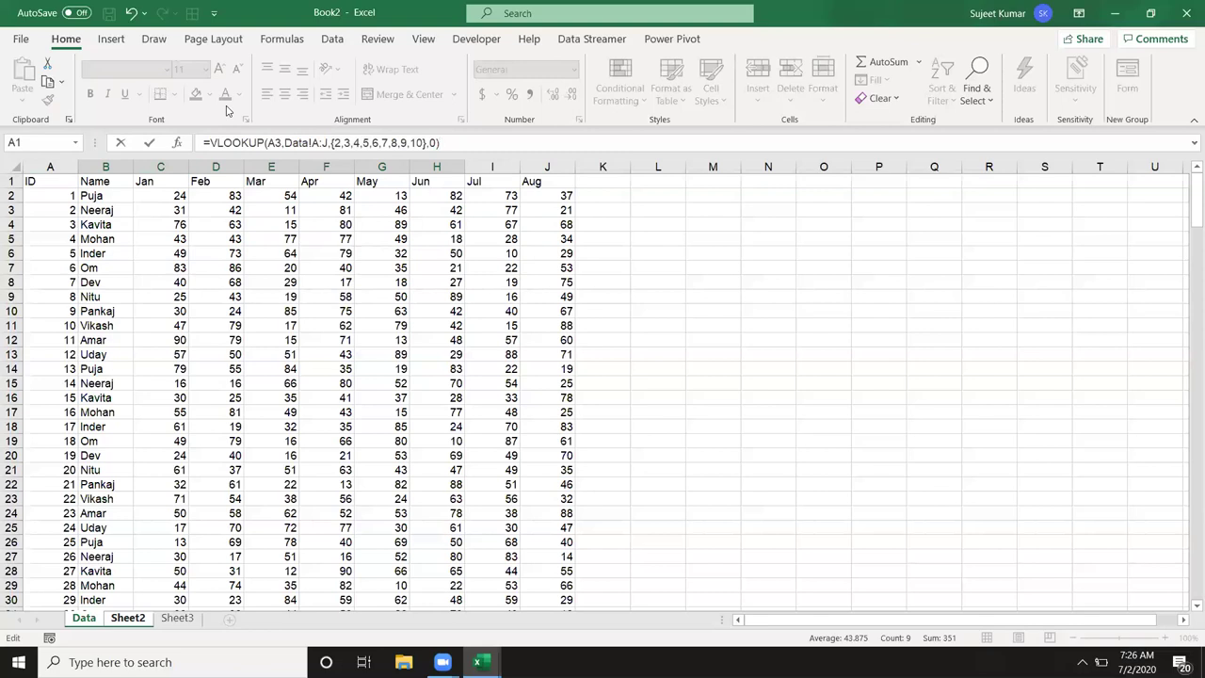
{"action": "key", "text": "ctrl+shift+Return"}
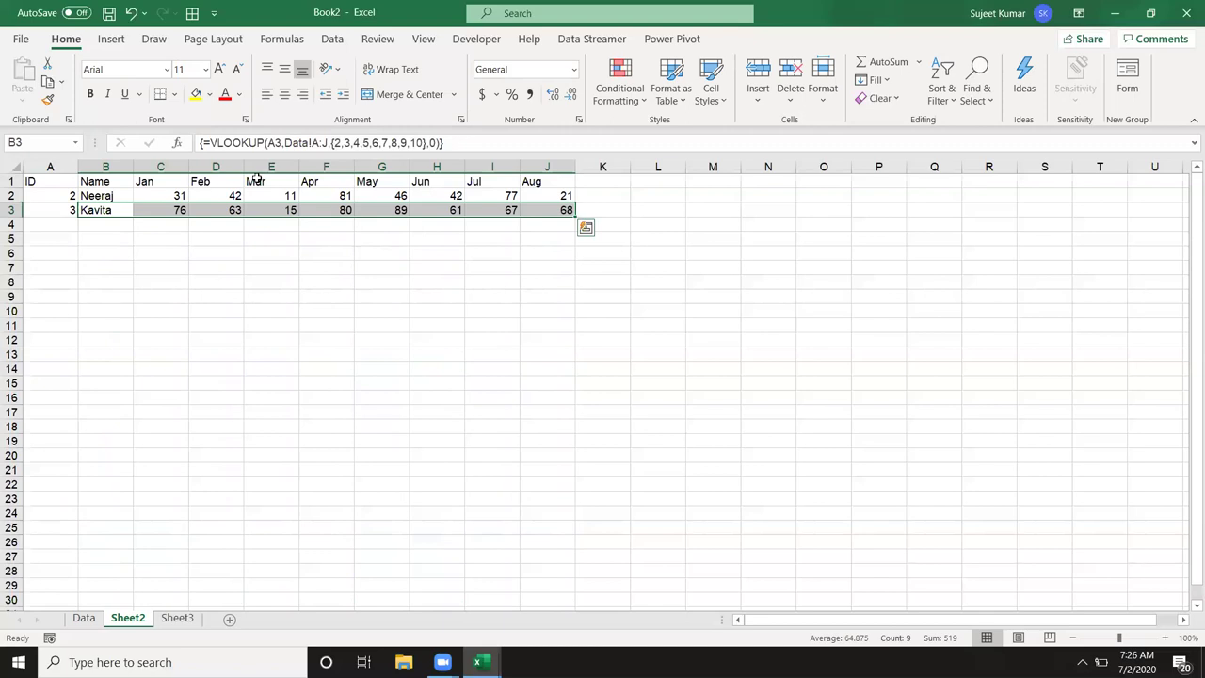
Step: Enter the array {2,3,4,5,6,7} across L1:Q1 as a demo, then clear it
{"action": "left_click_drag", "start_coordinate": [662, 183], "coordinate": [909, 179]}
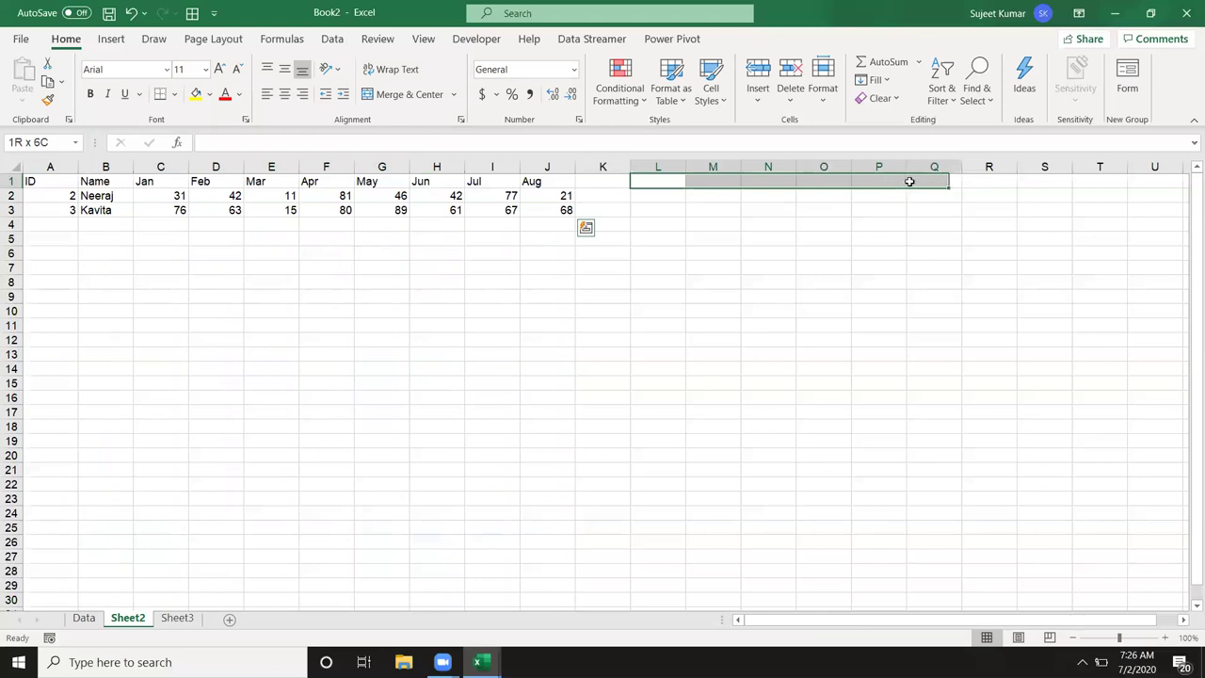
{"action": "type", "text": "="}
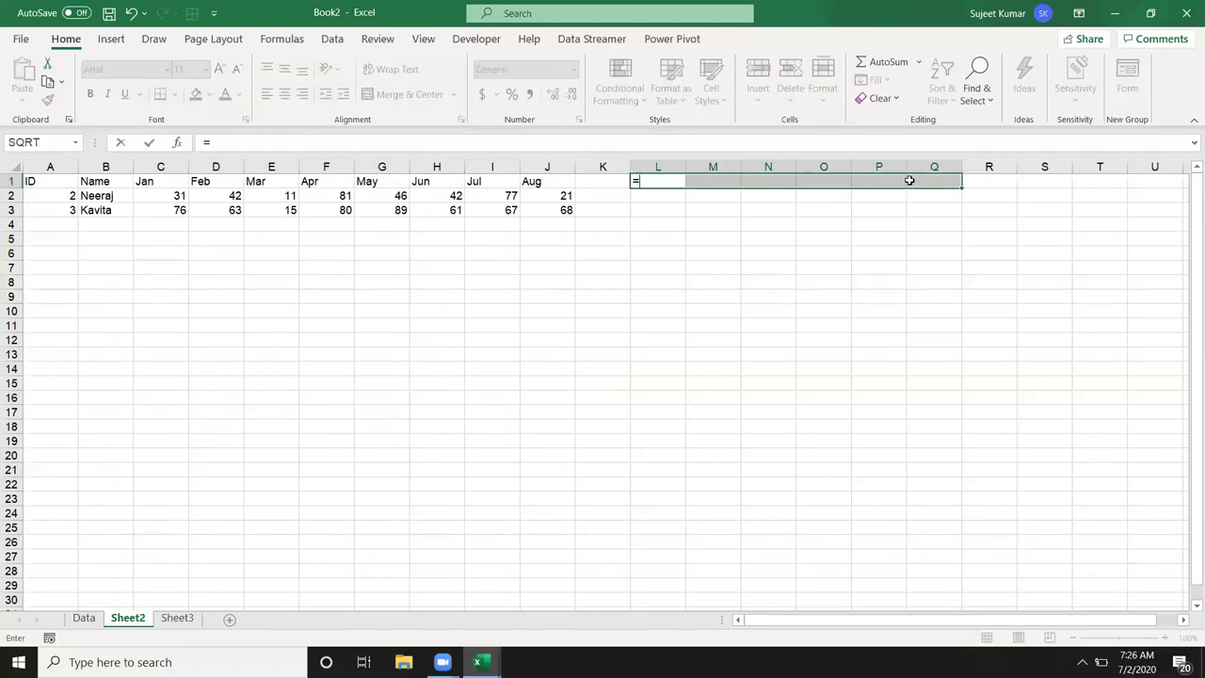
{"action": "type", "text": "{2,3,4,5,"}
{"action": "type", "text": "6,7"}
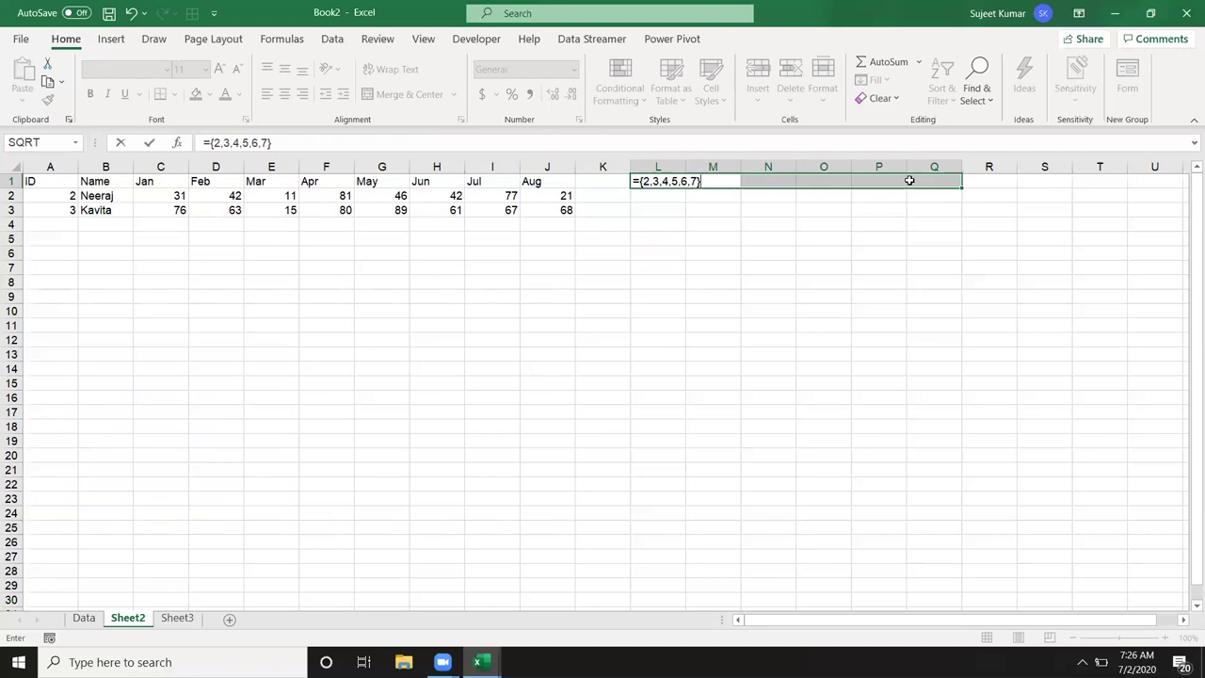
{"action": "key", "text": "ctrl+shift+Return"}
{"action": "key", "text": "Left"}
{"action": "key", "text": "Right"}
{"action": "key", "text": "Right"}
{"action": "key", "text": "Right"}
{"action": "key", "text": "Right"}
{"action": "key", "text": "Right"}
{"action": "key", "text": "Right"}
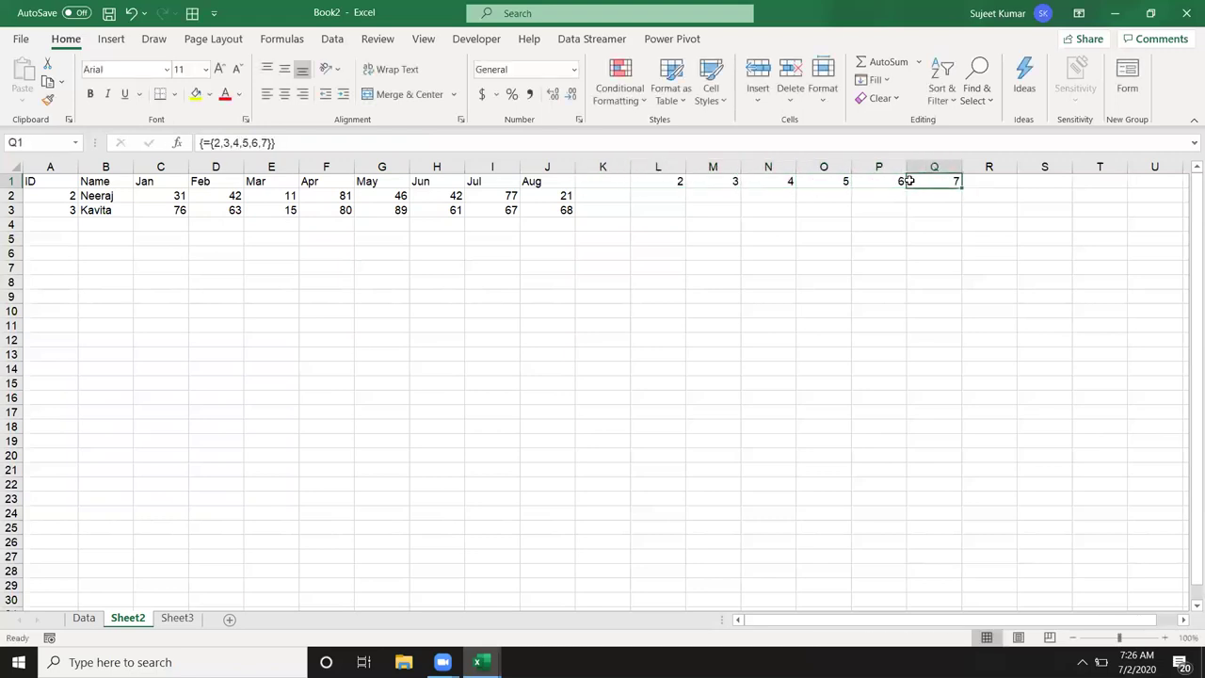
{"action": "key", "text": "shift+Left"}
{"action": "key", "text": "shift+Left"}
{"action": "key", "text": "shift+Left"}
{"action": "key", "text": "shift+Left"}
{"action": "key", "text": "shift+Left"}
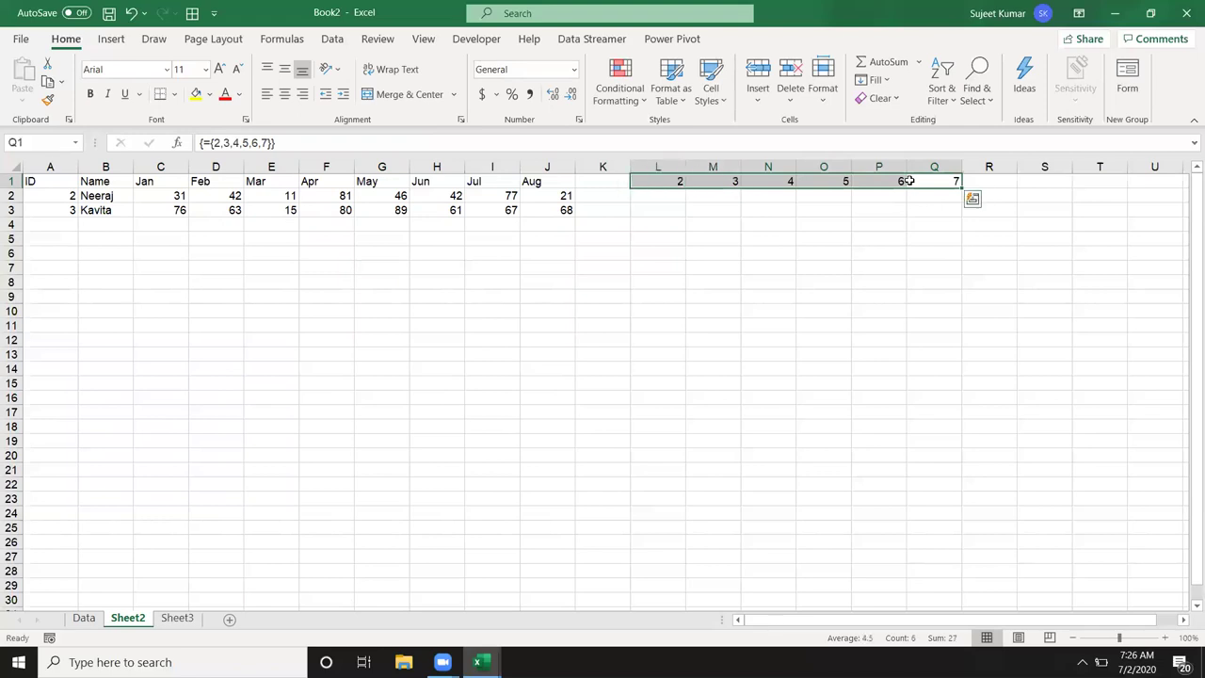
{"action": "key", "text": "Delete"}
Step: Enter ID 4 in cell A4 below IDs 2 and 3
{"action": "left_click", "coordinate": [73, 211]}
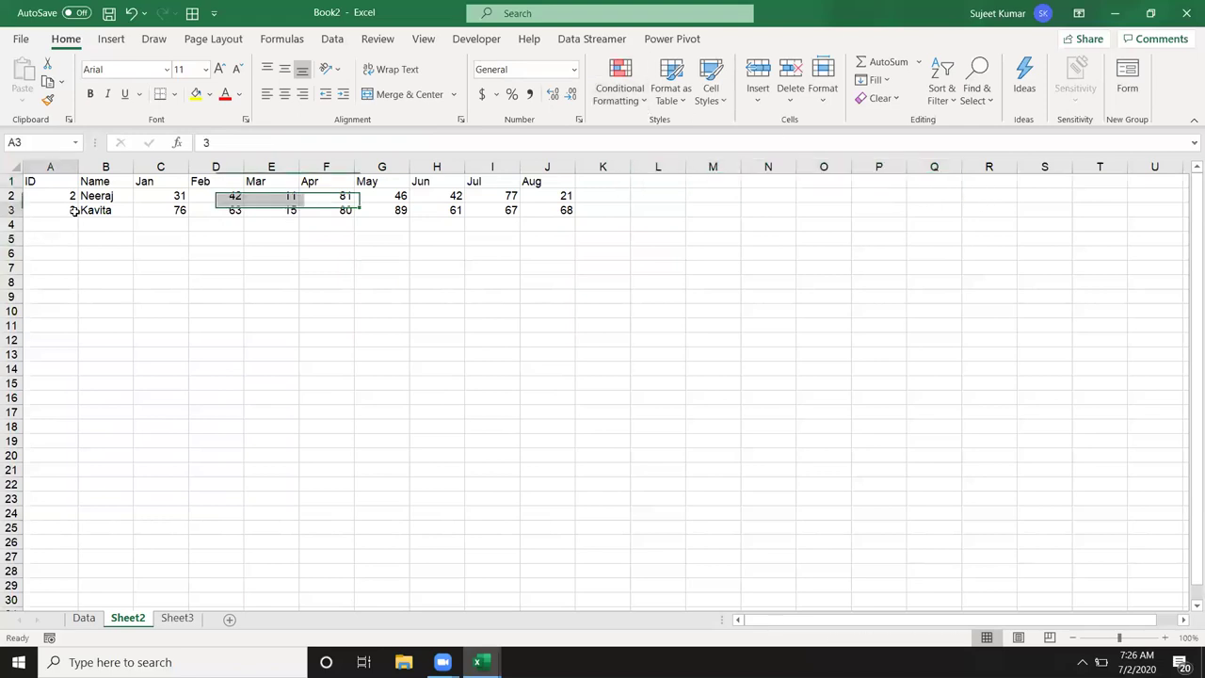
{"action": "left_click", "coordinate": [66, 223]}
{"action": "type", "text": "4"}
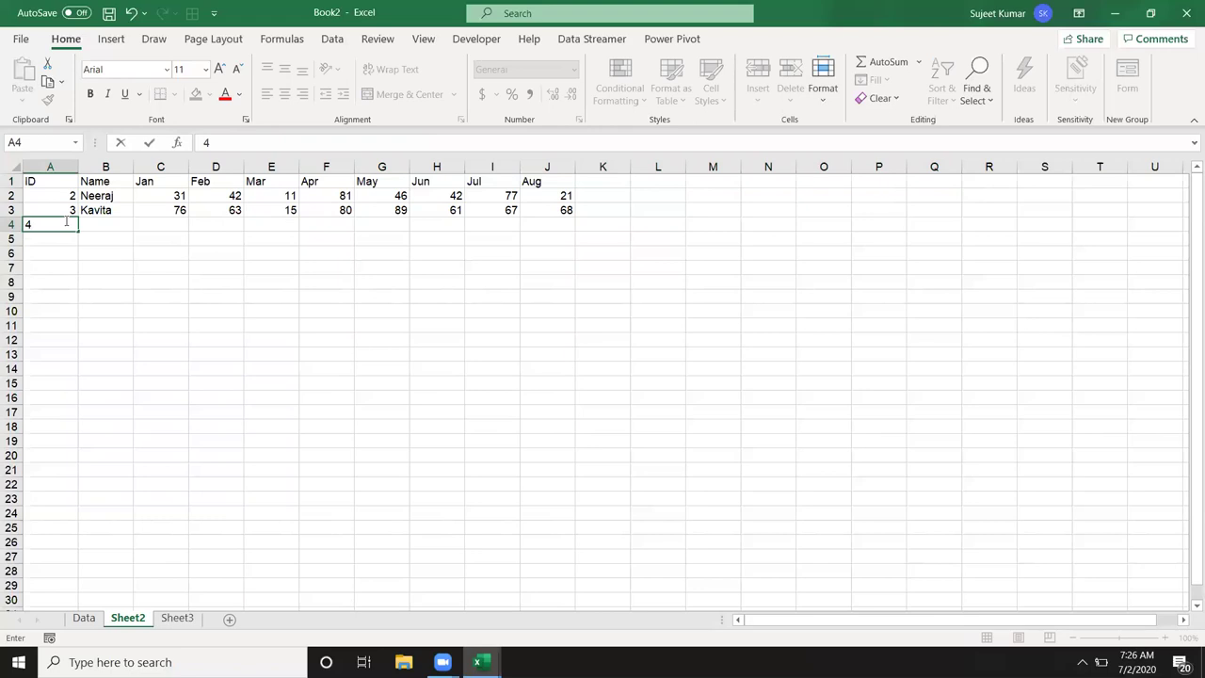
{"action": "key", "text": "Tab"}
{"action": "key", "text": "Up"}
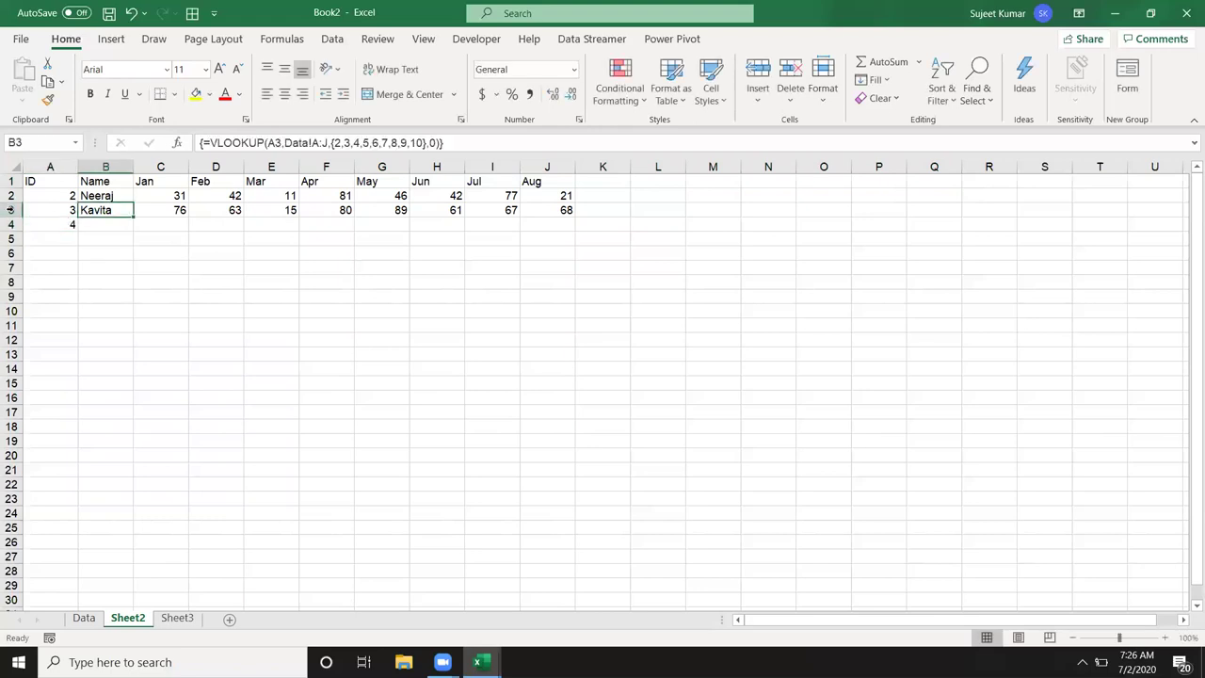
{"action": "mouse_move", "coordinate": [47, 181]}
{"action": "left_mouse_down"}
{"action": "mouse_move", "coordinate": [514, 195]}
{"action": "mouse_move", "coordinate": [550, 180]}
{"action": "left_mouse_up"}
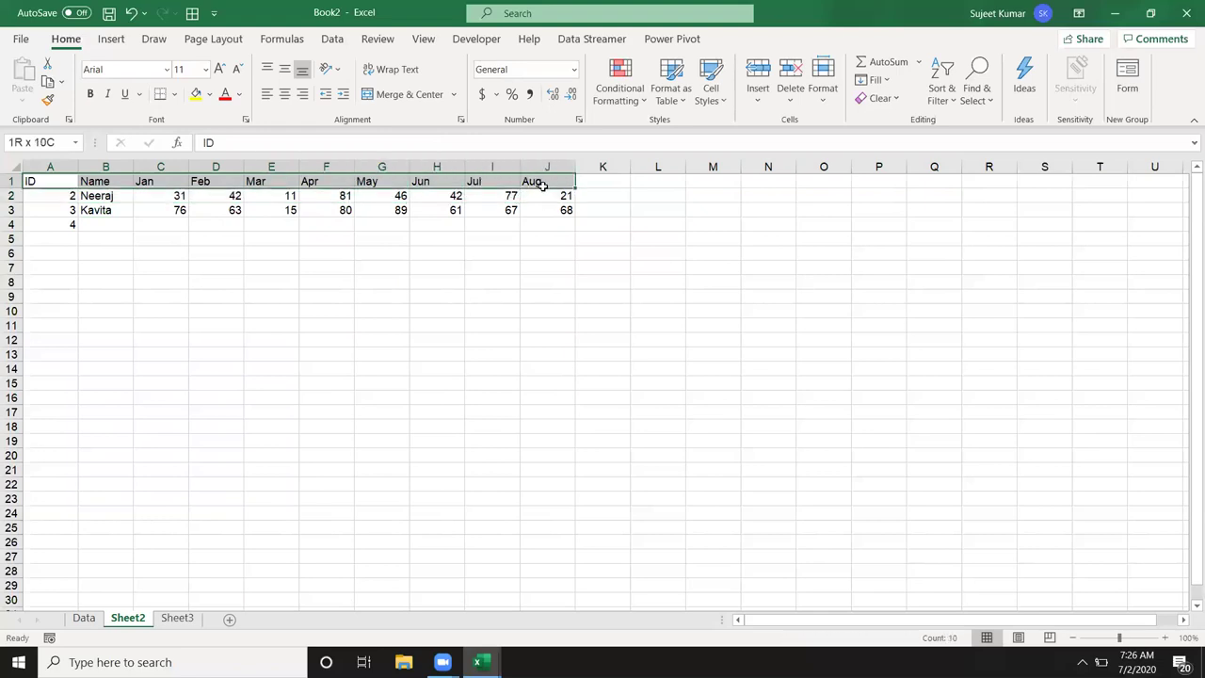
{"action": "left_click", "coordinate": [87, 617]}
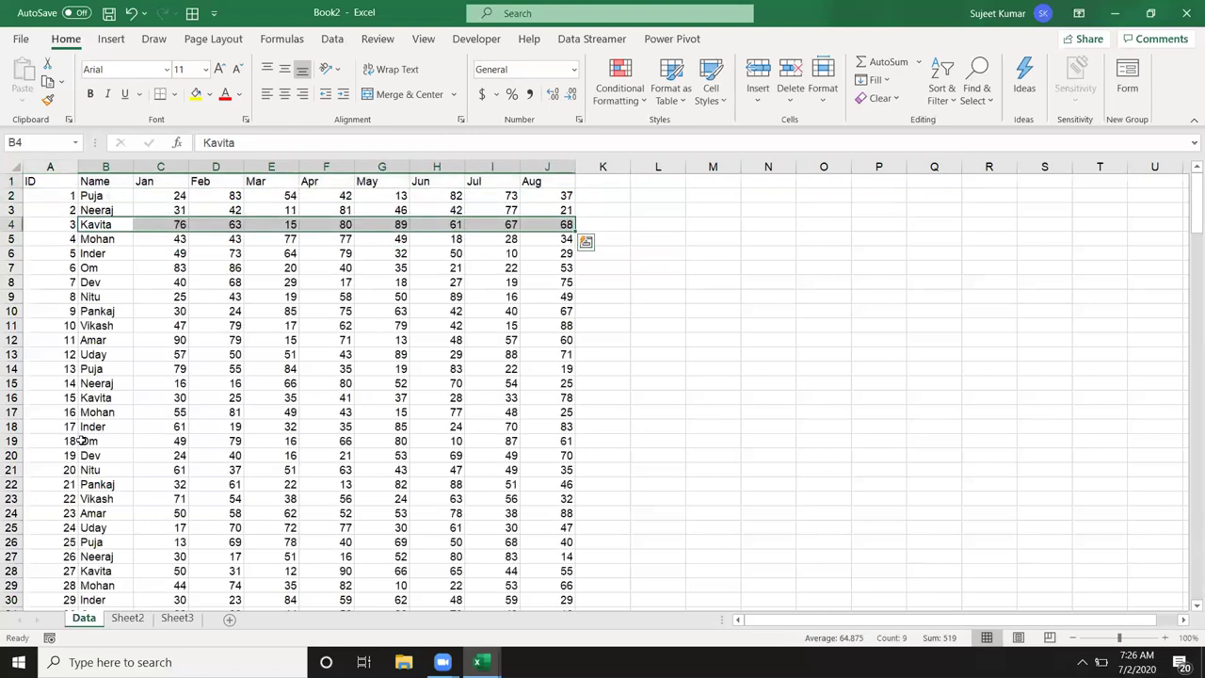
{"action": "mouse_move", "coordinate": [44, 185]}
{"action": "left_mouse_down"}
{"action": "mouse_move", "coordinate": [334, 169]}
{"action": "mouse_move", "coordinate": [550, 181]}
{"action": "left_mouse_up"}
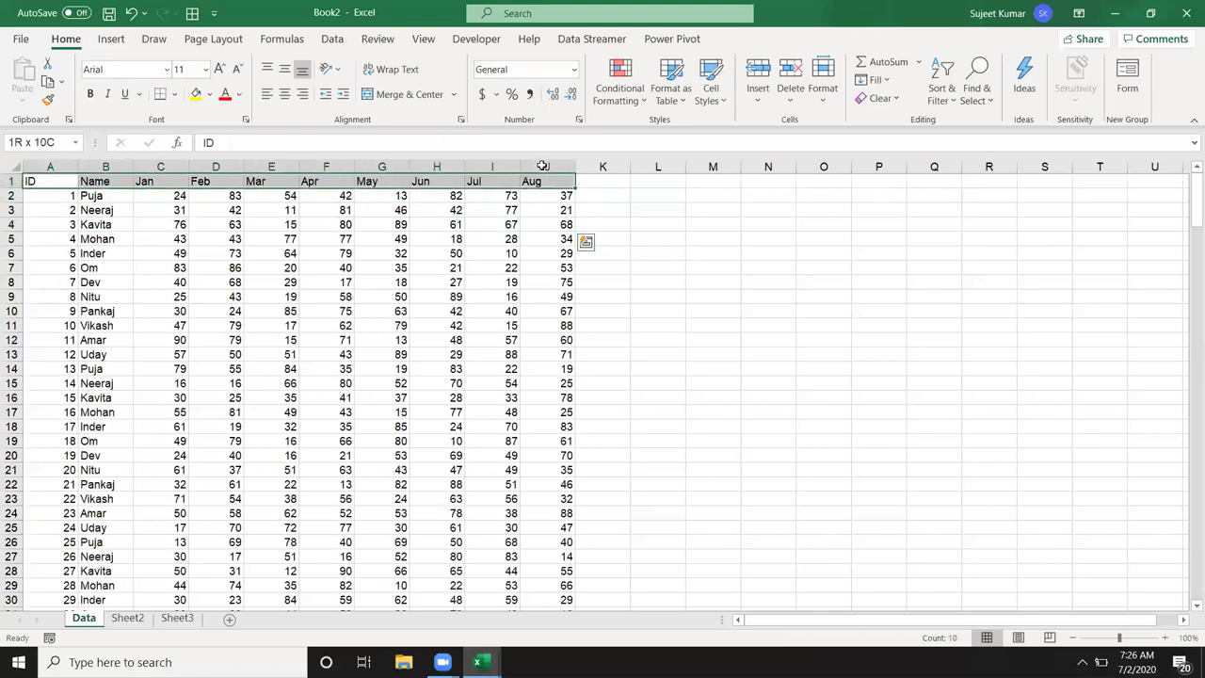
{"action": "left_click", "coordinate": [127, 618]}
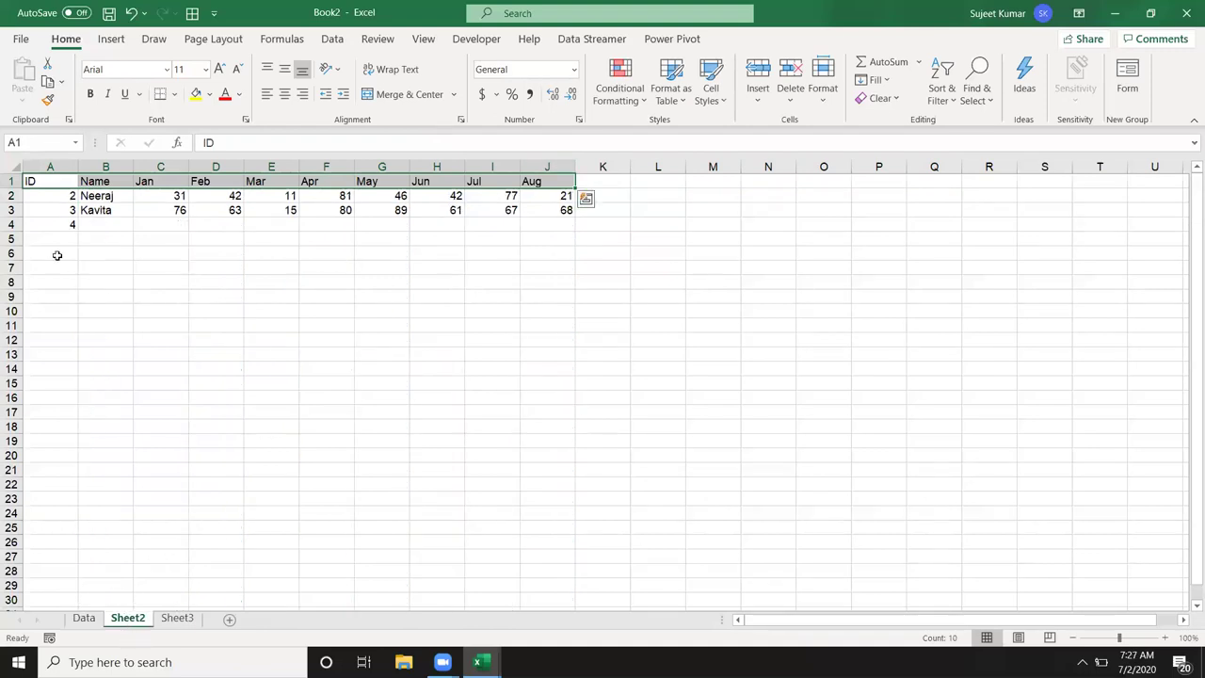
{"action": "left_click", "coordinate": [94, 225]}
{"action": "type", "text": "=m"}
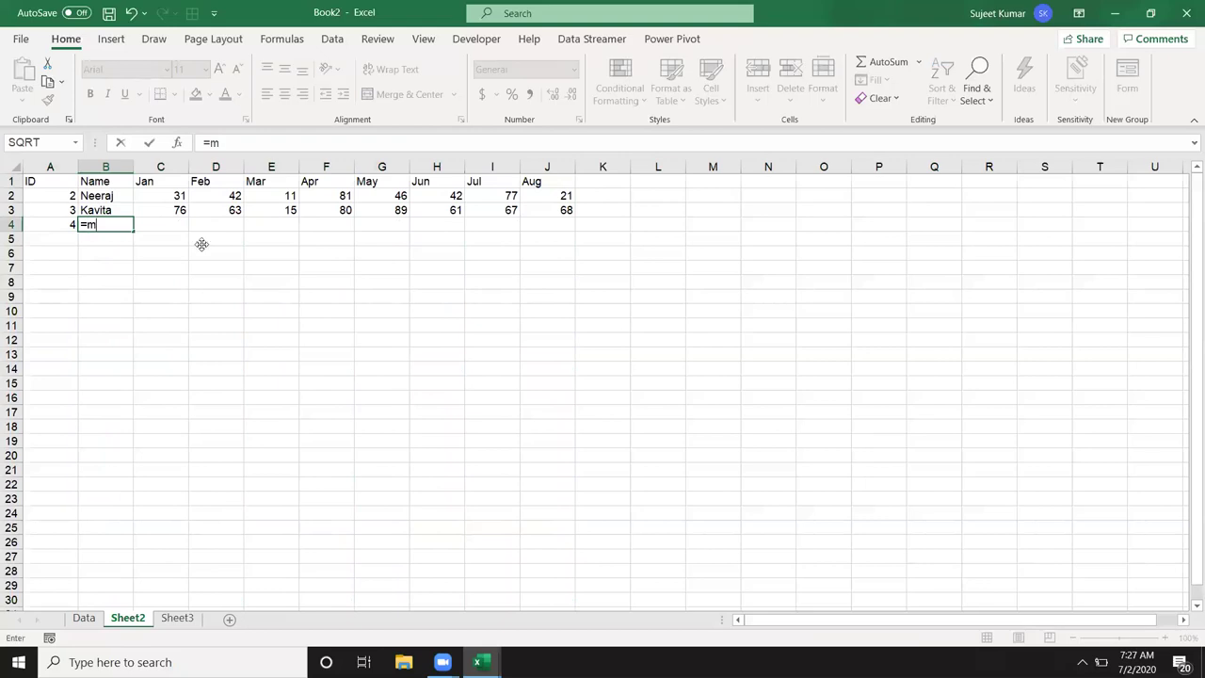
{"action": "type", "text": "at"}
{"action": "key", "text": "Tab"}
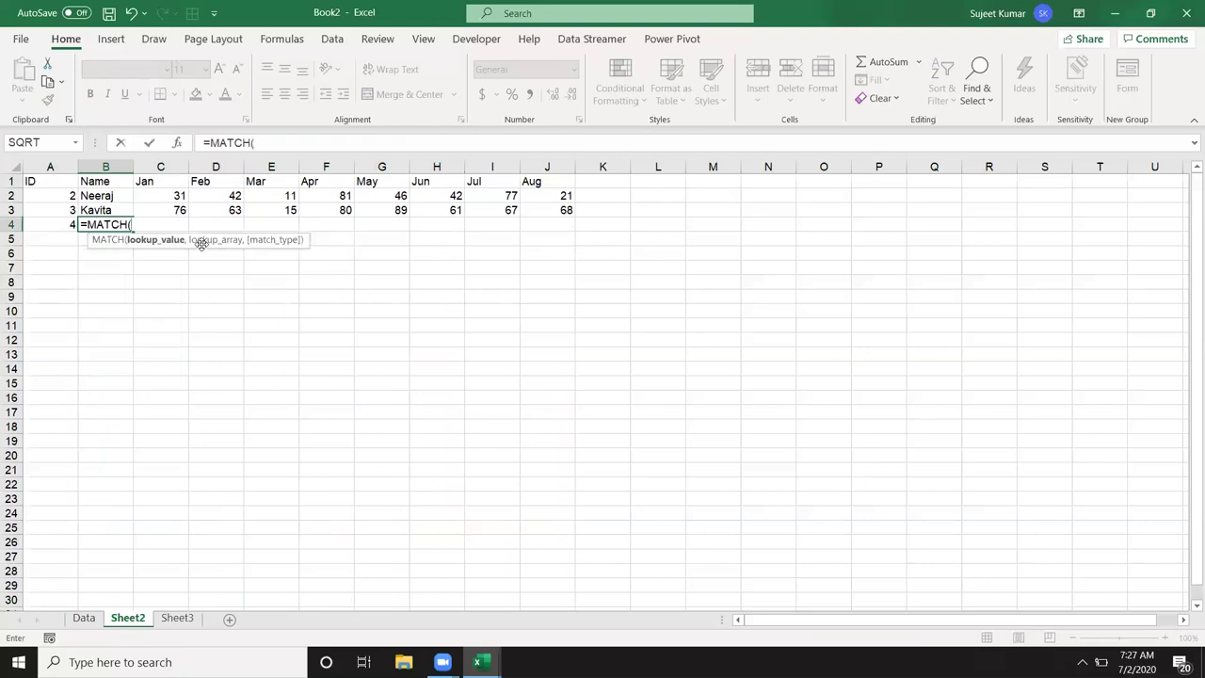
{"action": "left_click", "coordinate": [43, 226]}
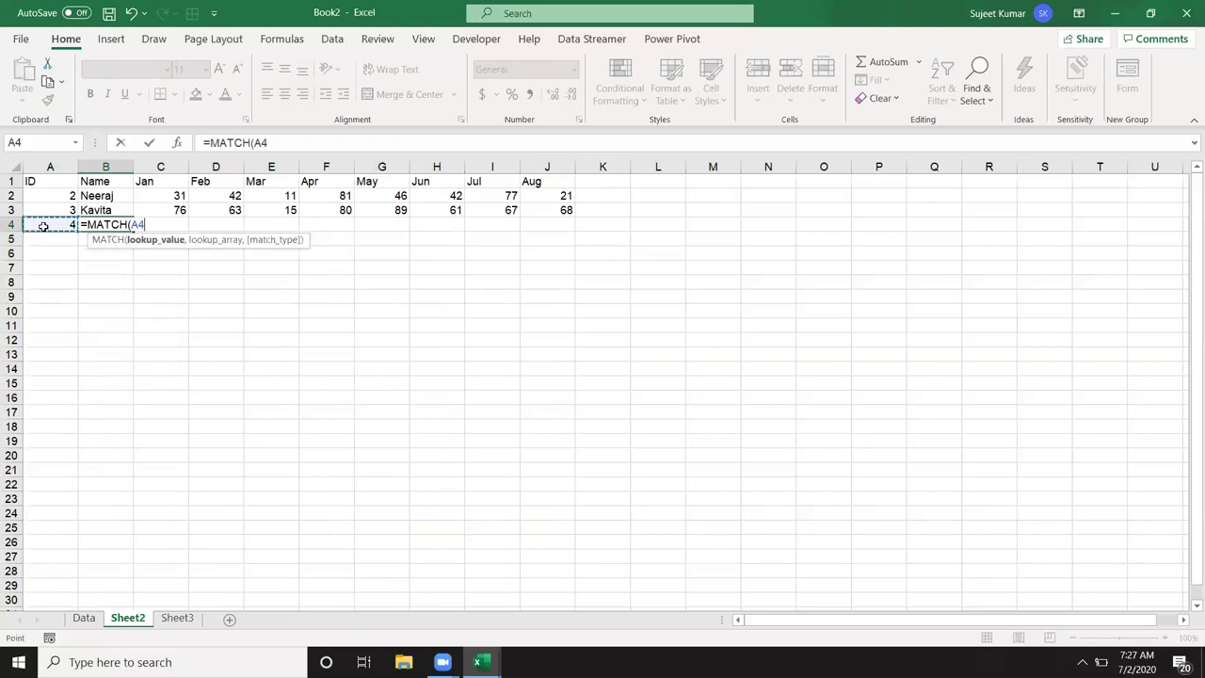
{"action": "type", "text": ","}
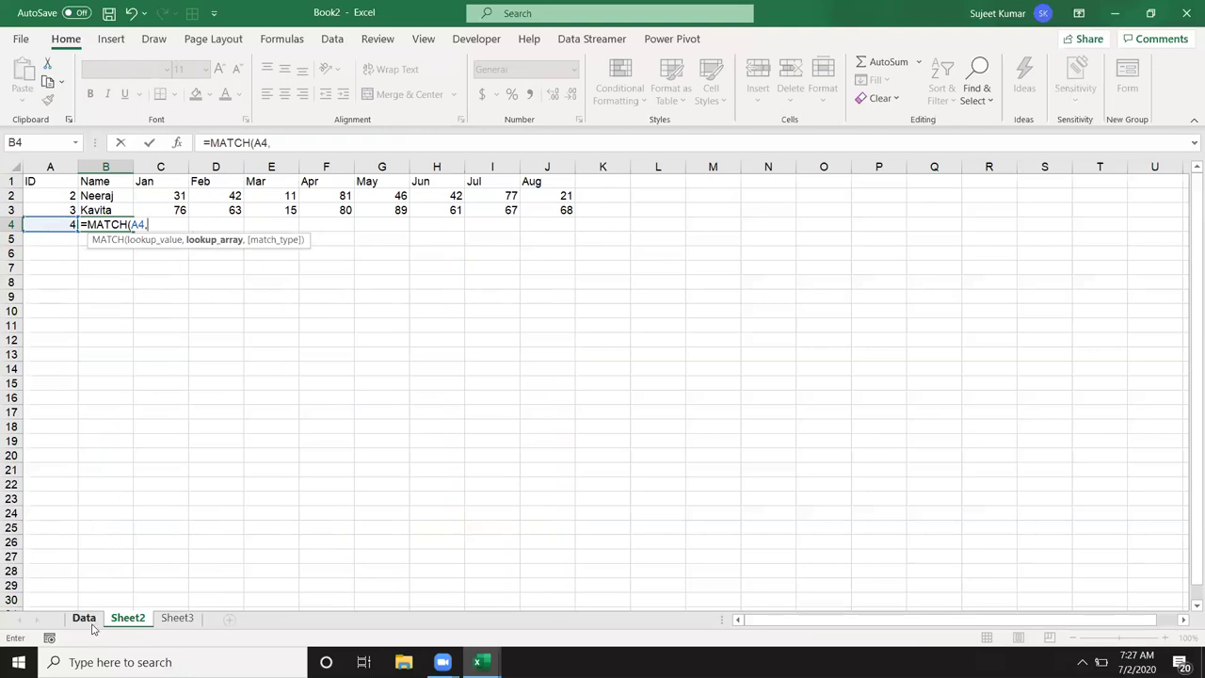
{"action": "left_click", "coordinate": [91, 624]}
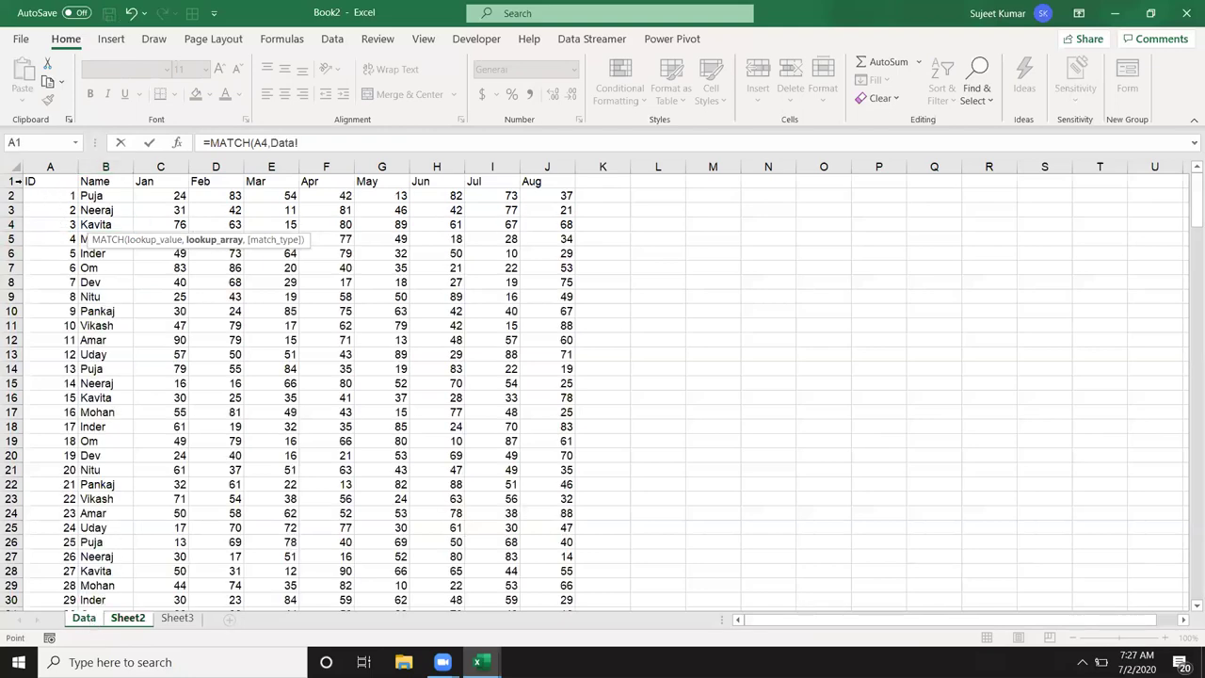
{"action": "left_click", "coordinate": [8, 180]}
{"action": "type", "text": ",0"}
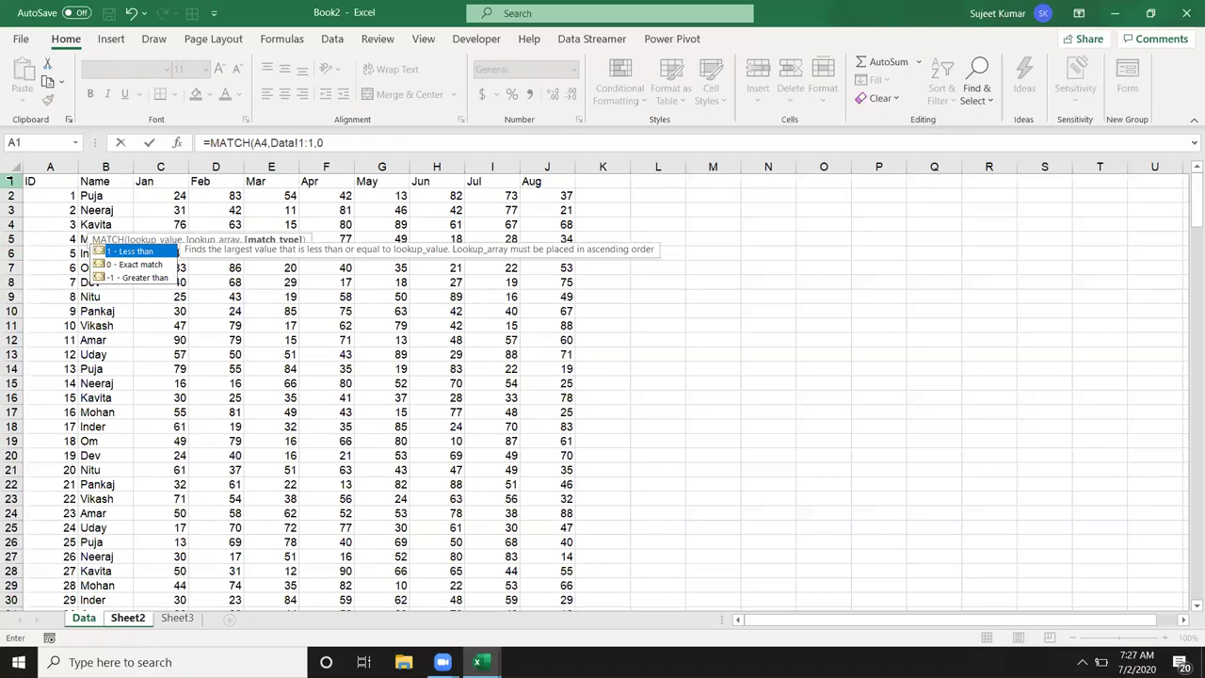
{"action": "type", "text": ")"}
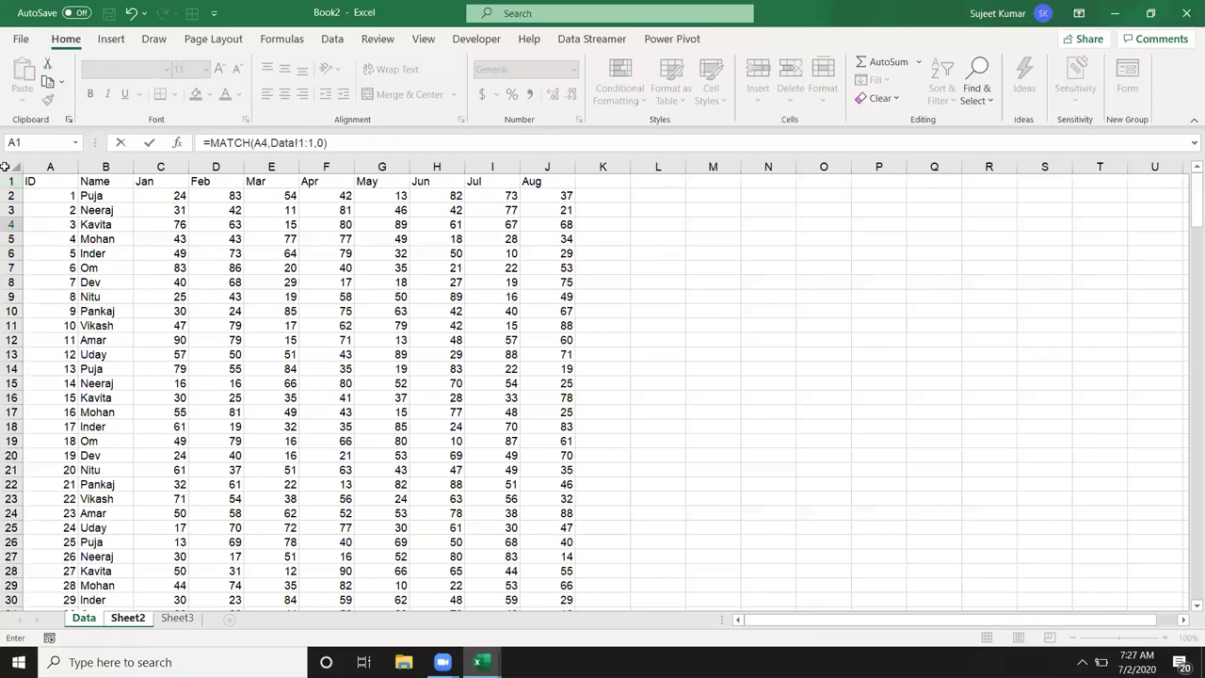
{"action": "key", "text": "Return"}
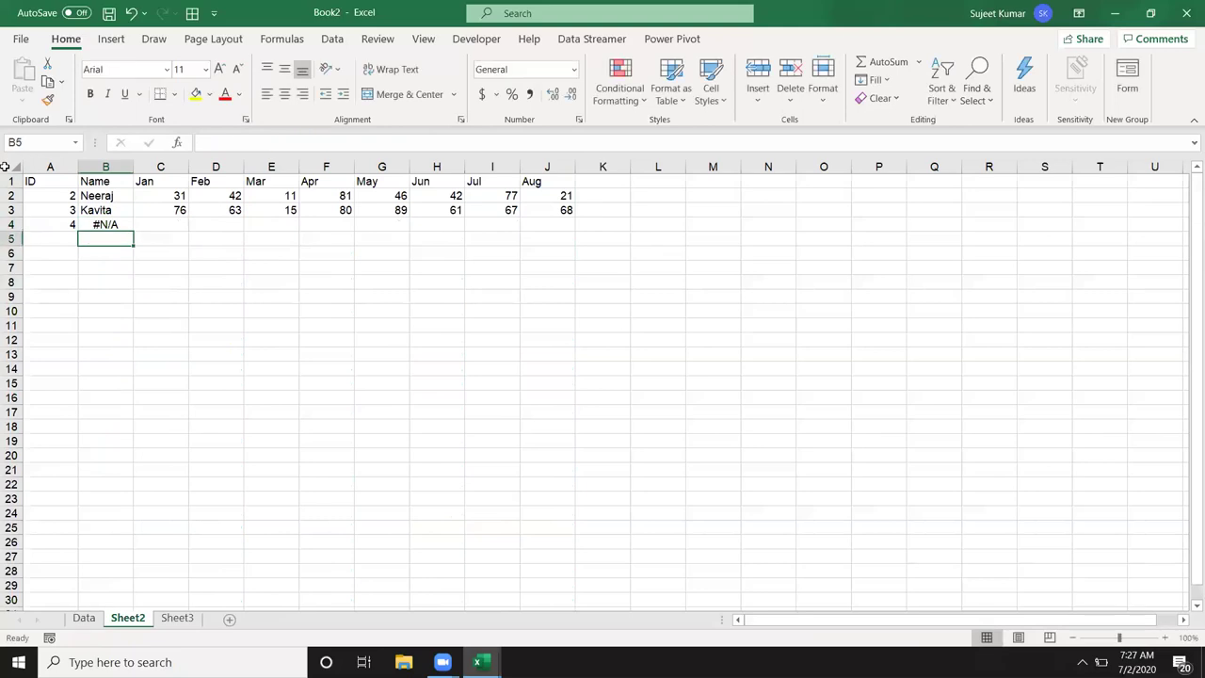
{"action": "double_click", "coordinate": [99, 224]}
{"action": "left_click", "coordinate": [104, 195]}
{"action": "left_click", "coordinate": [104, 181]}
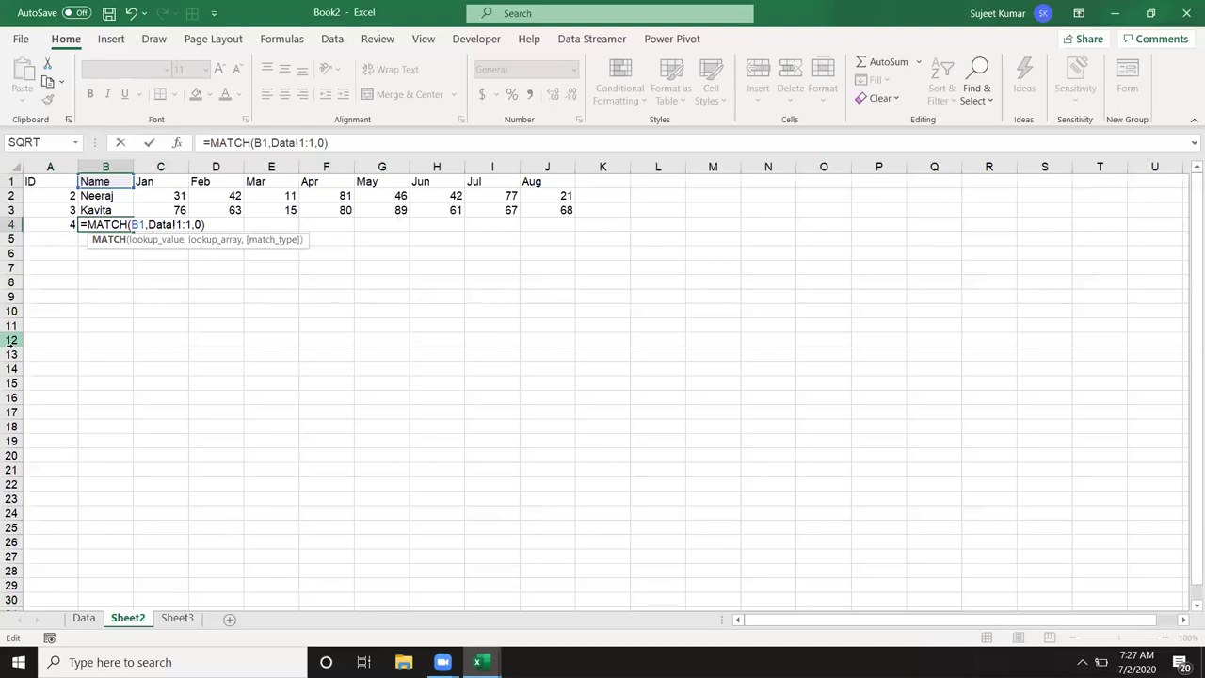
{"action": "key", "text": "Escape"}
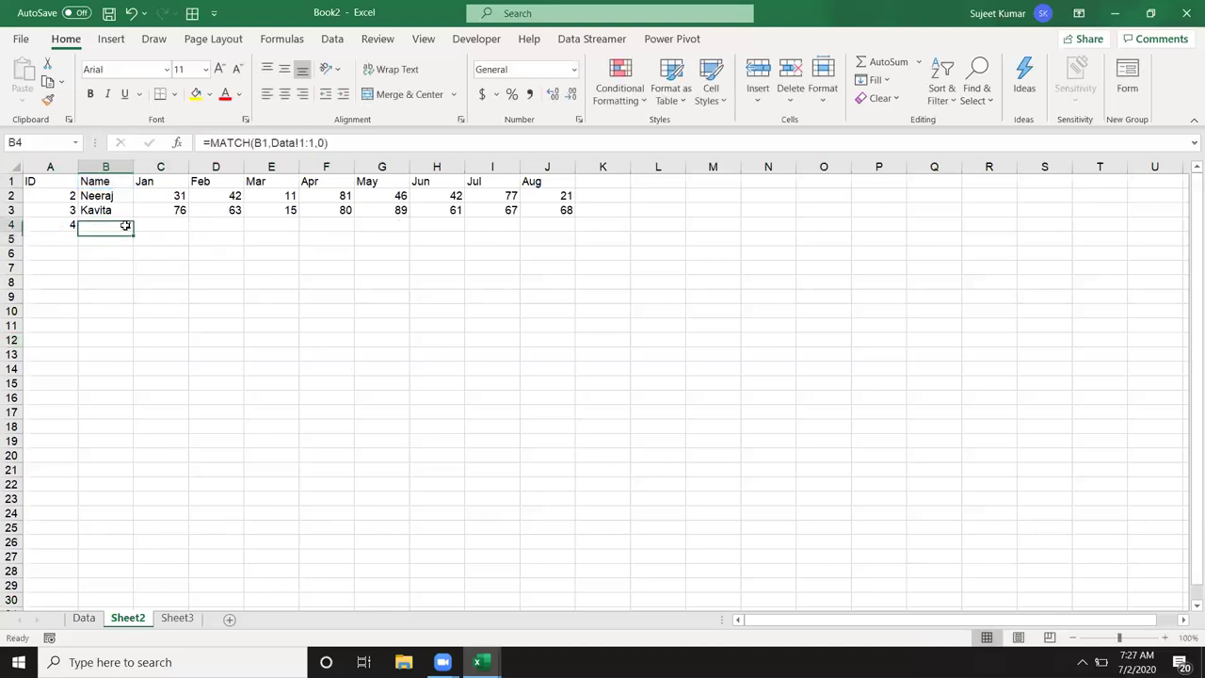
{"action": "double_click", "coordinate": [125, 226]}
{"action": "left_click", "coordinate": [169, 239]}
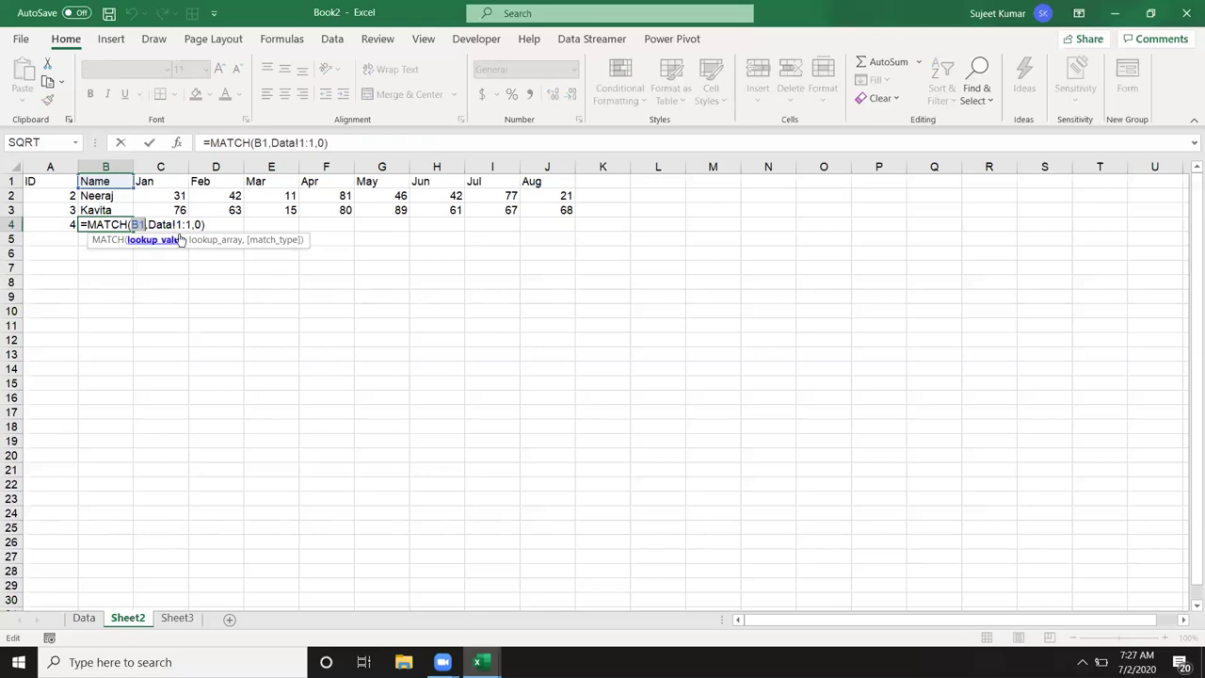
{"action": "key", "text": "Return"}
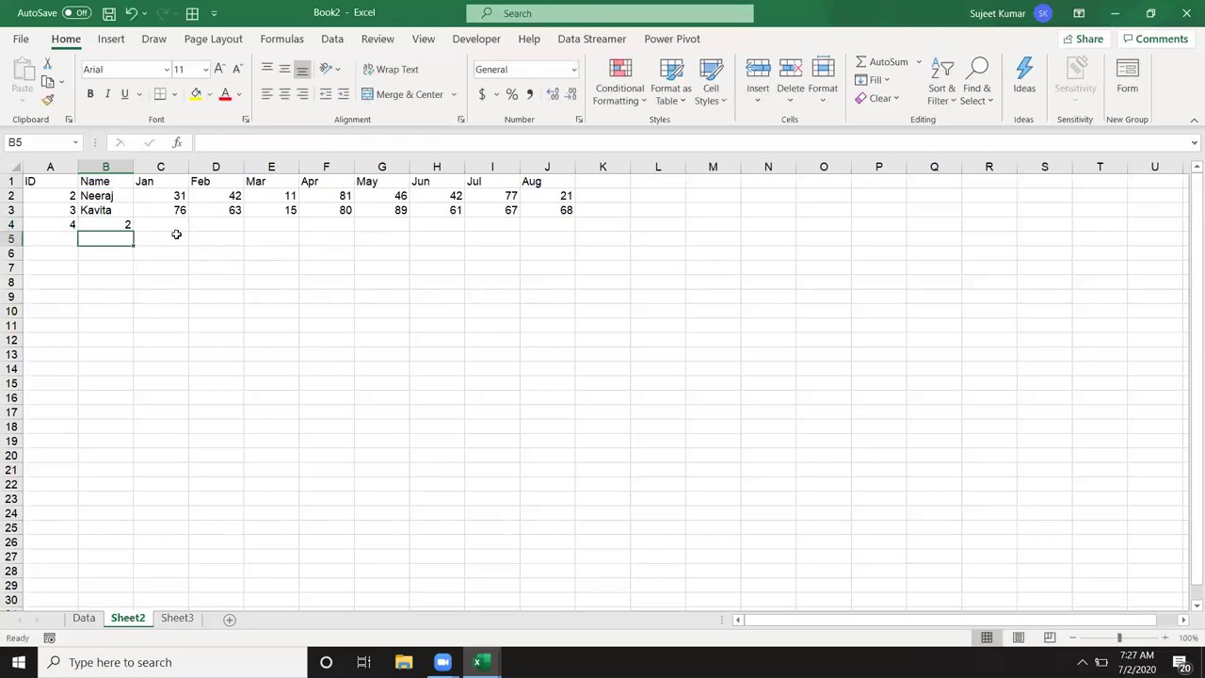
{"action": "left_click", "coordinate": [121, 224]}
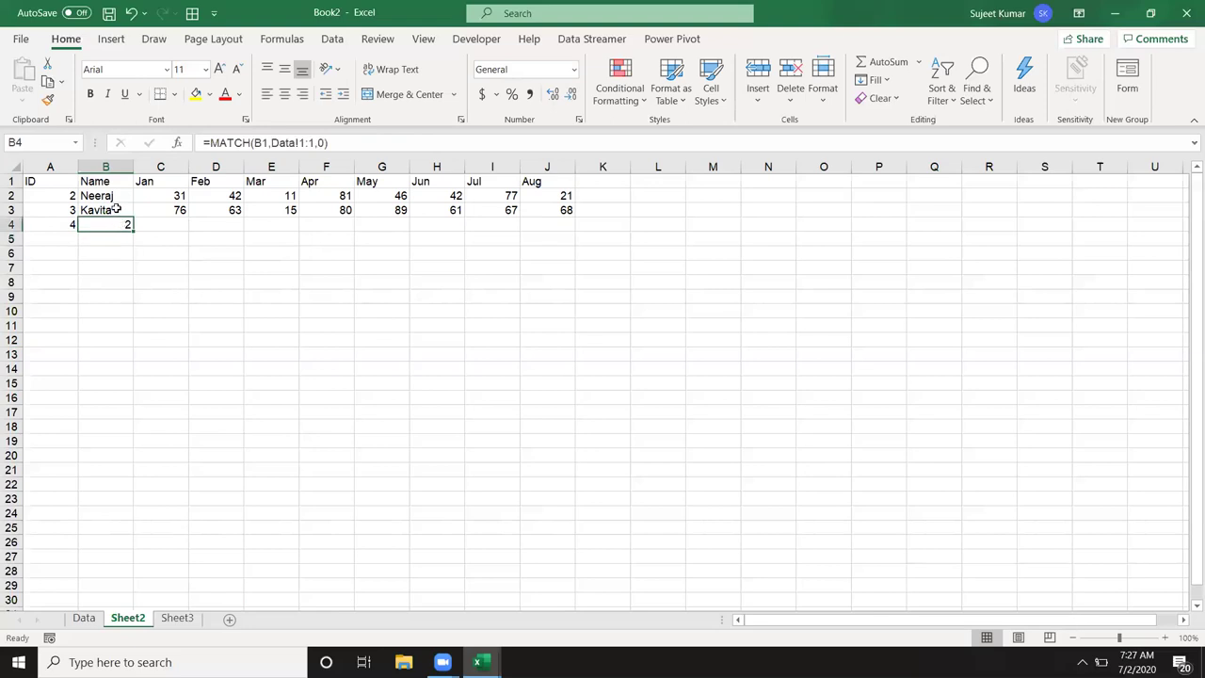
{"action": "left_click", "coordinate": [315, 143]}
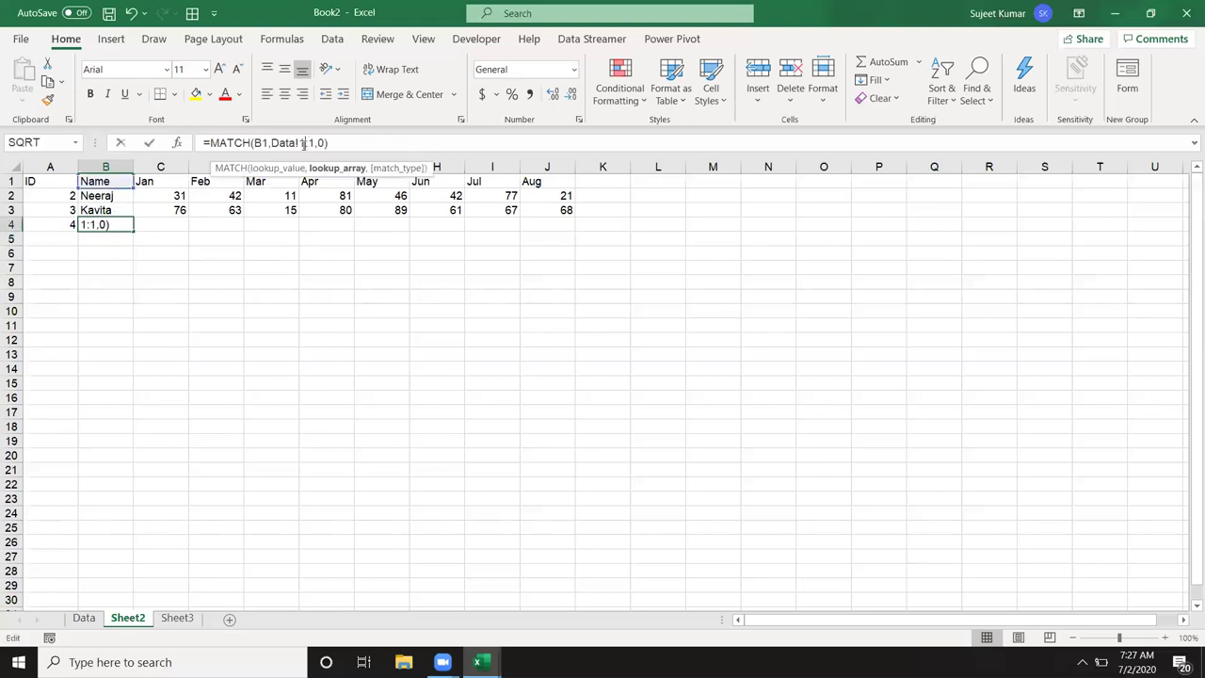
{"action": "key", "text": "ctrl+Return"}
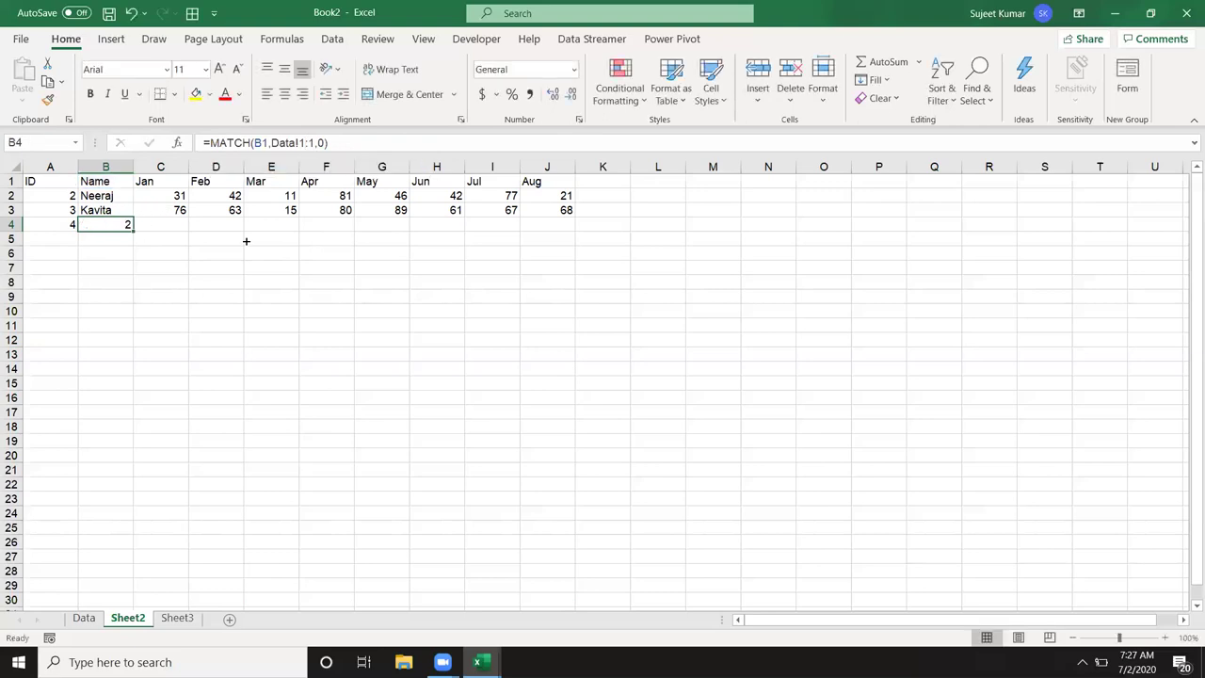
{"action": "left_click_drag", "start_coordinate": [133, 231], "coordinate": [575, 236]}
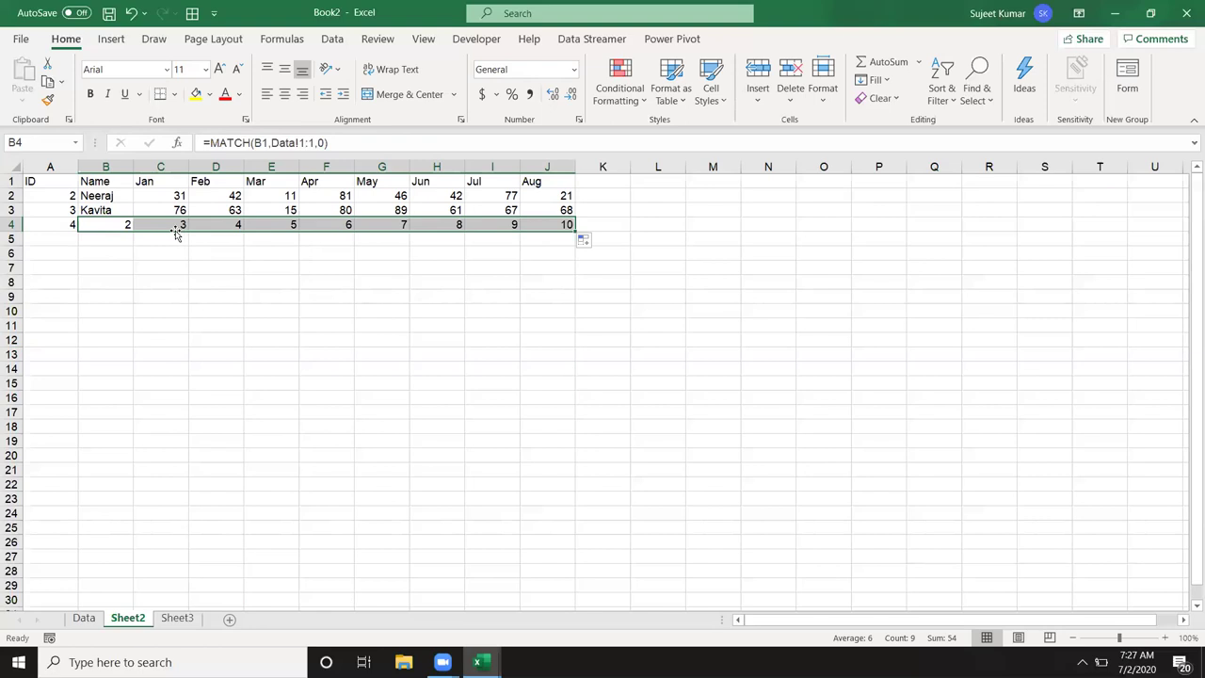
{"action": "key", "text": "Delete"}
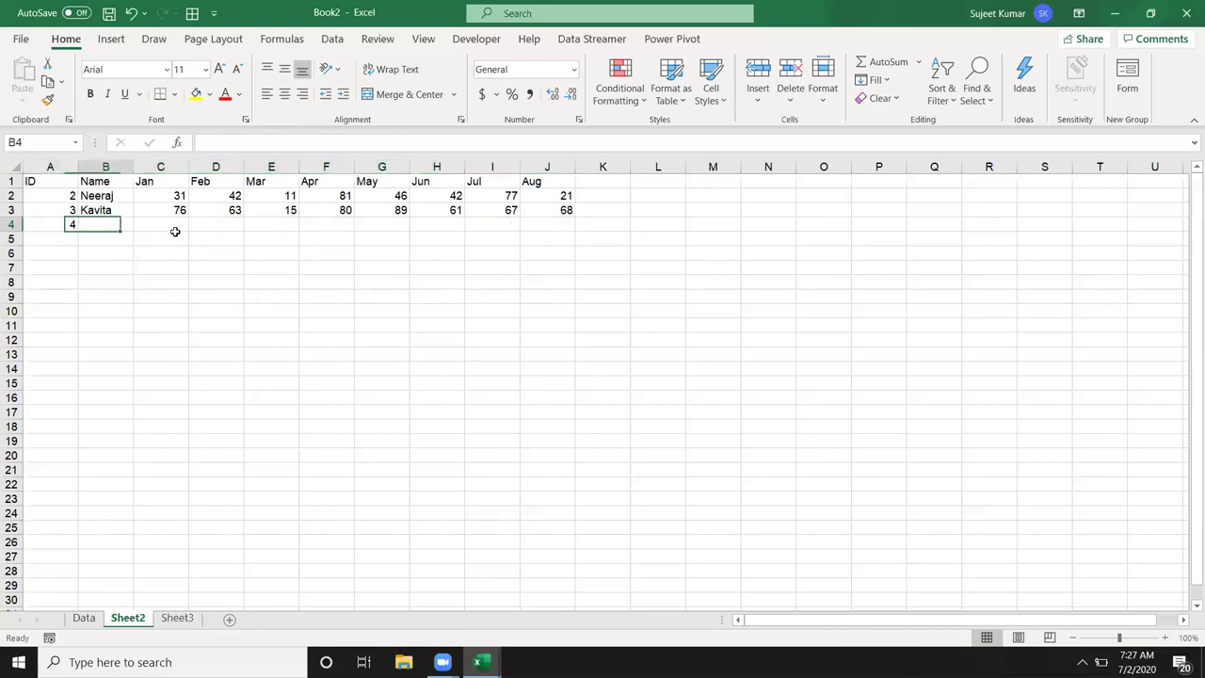
Step: Start a VLOOKUP in B4 with A4 as lookup value and Data!A:J as table
{"action": "type", "text": "=VL"}
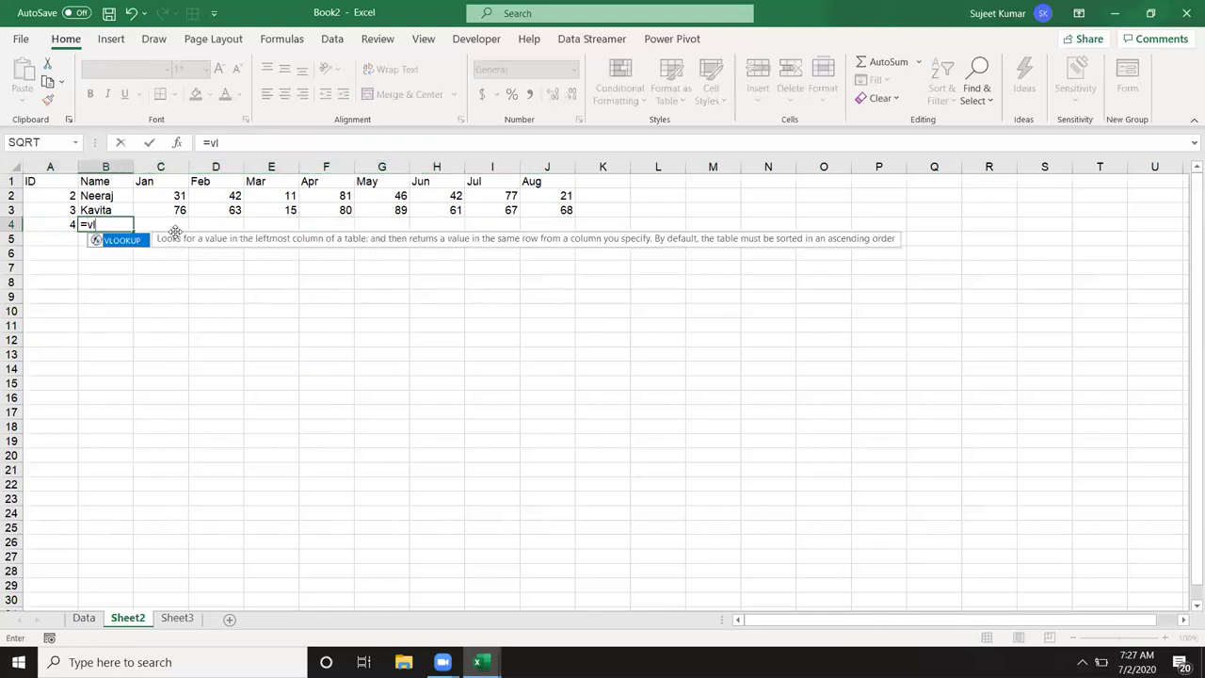
{"action": "key", "text": "Tab"}
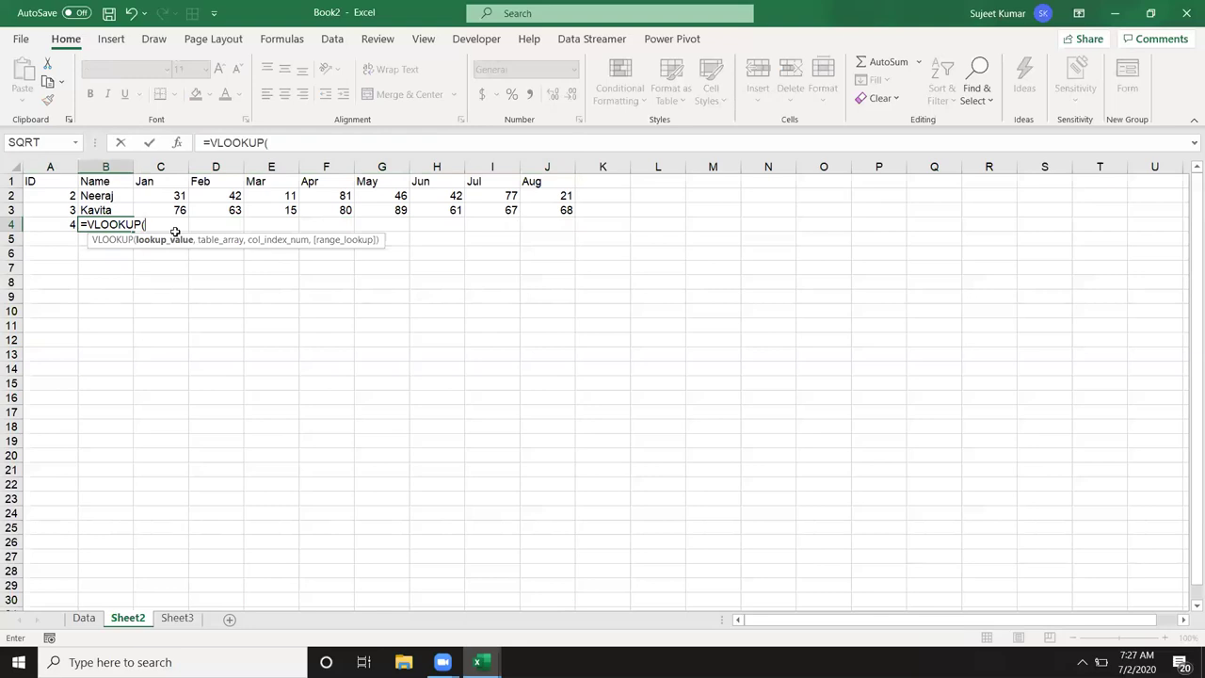
{"action": "key", "text": "Left"}
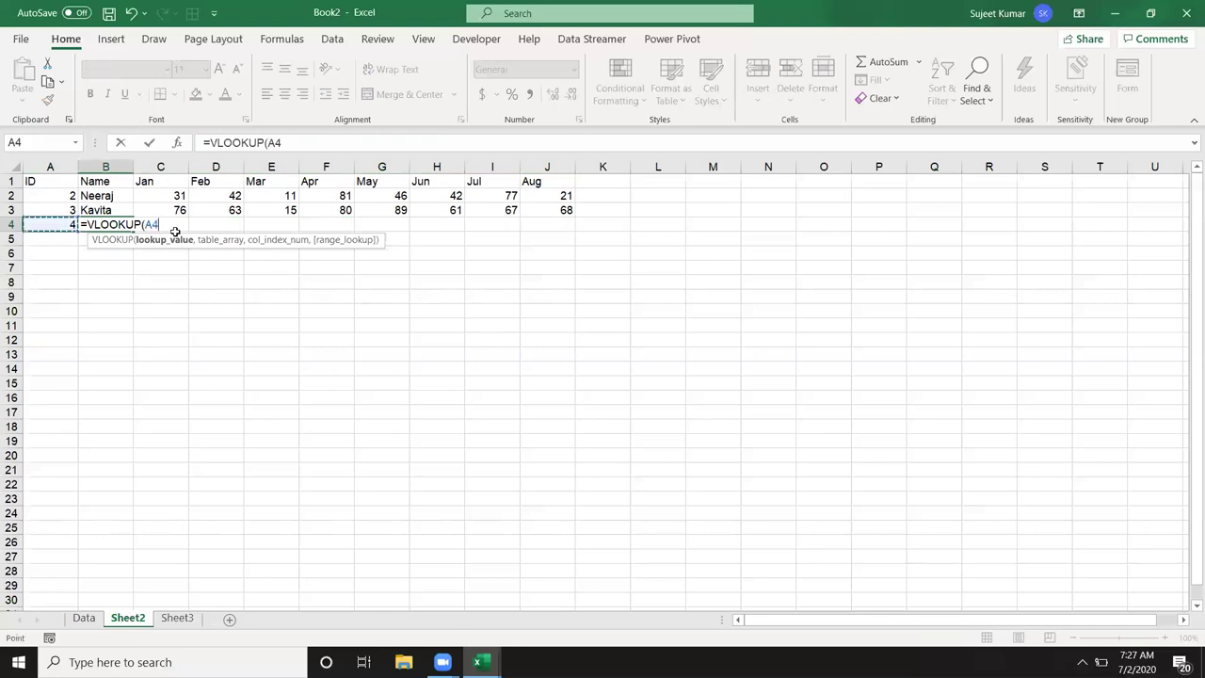
{"action": "type", "text": ","}
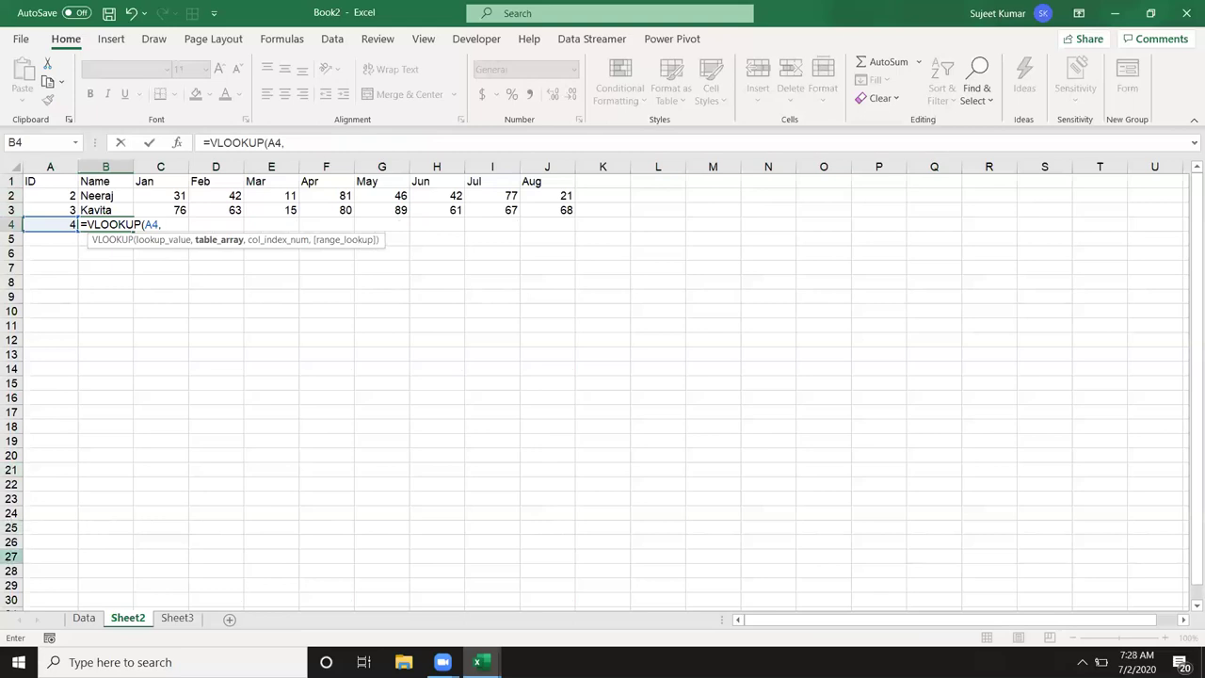
{"action": "left_click", "coordinate": [84, 618]}
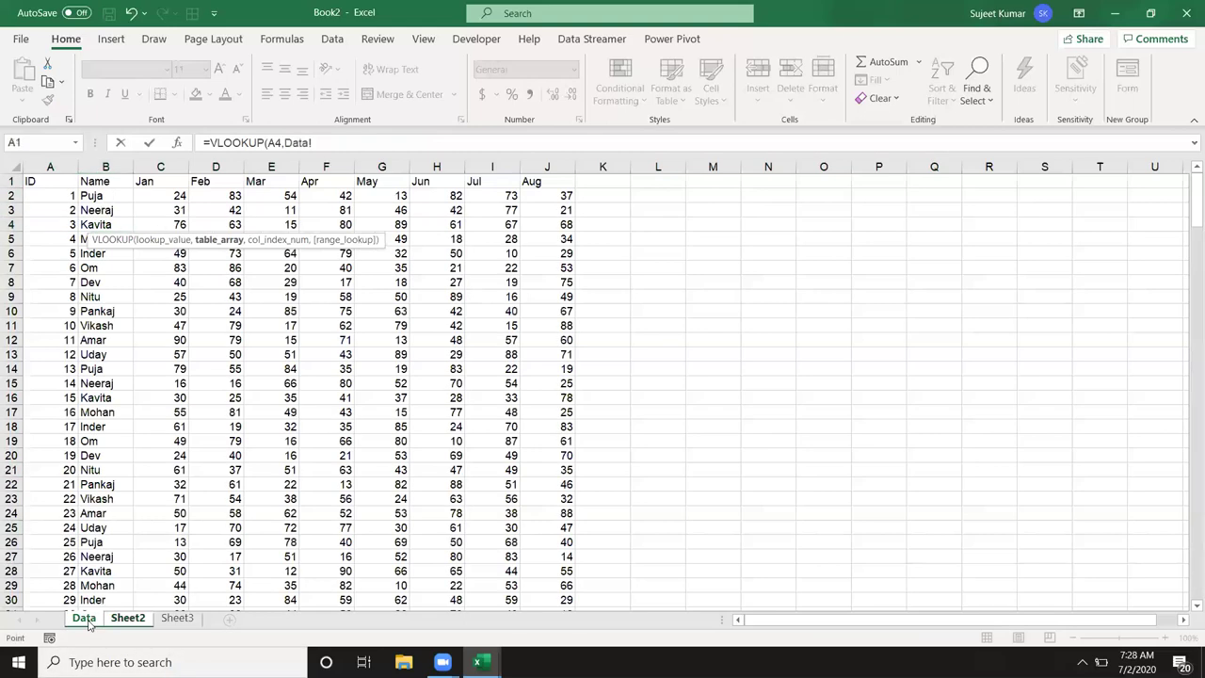
{"action": "left_click", "coordinate": [61, 167]}
{"action": "left_click_drag", "start_coordinate": [61, 167], "coordinate": [552, 216]}
Step: Add MATCH(B1,Data!1:1,0) as the column index and commit, accepting Excel's correction
{"action": "type", "text": ",m"}
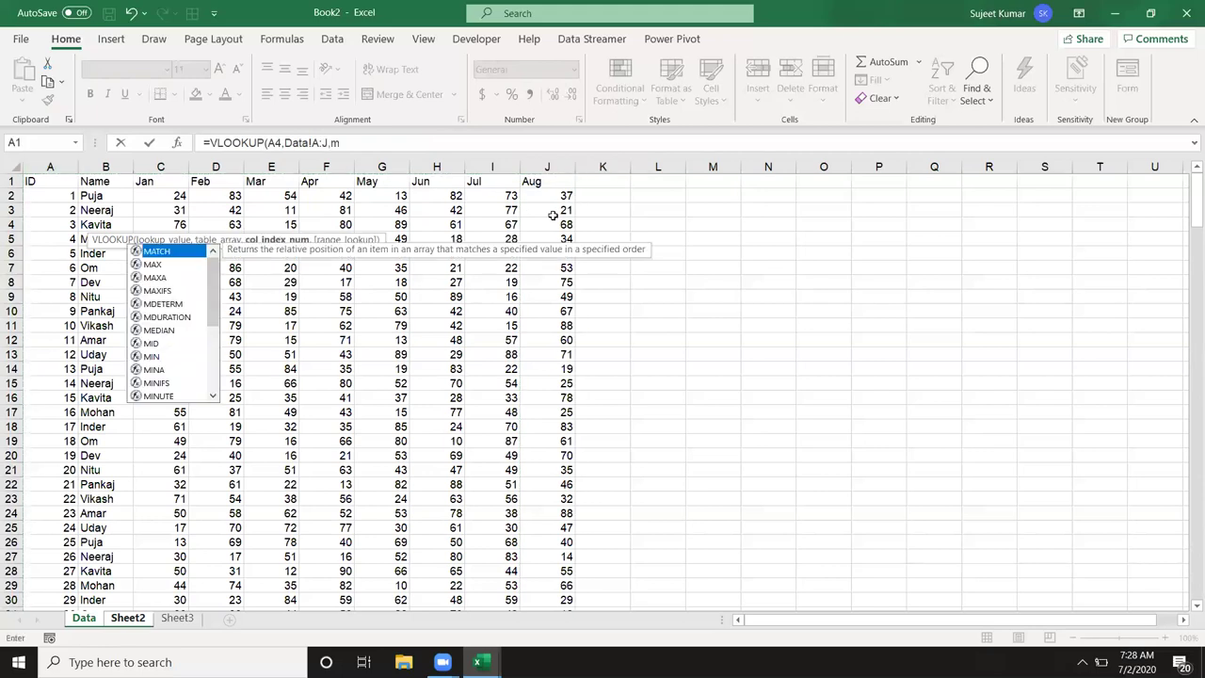
{"action": "key", "text": "BackSpace"}
{"action": "type", "text": "m"}
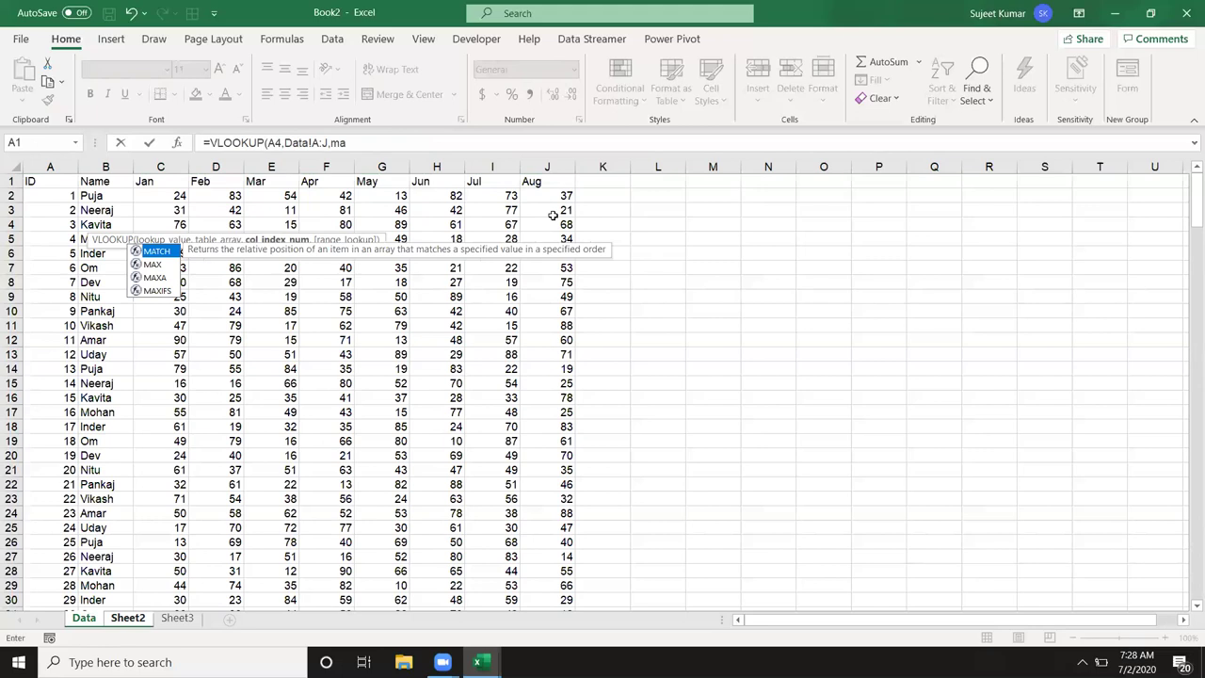
{"action": "key", "text": "Tab"}
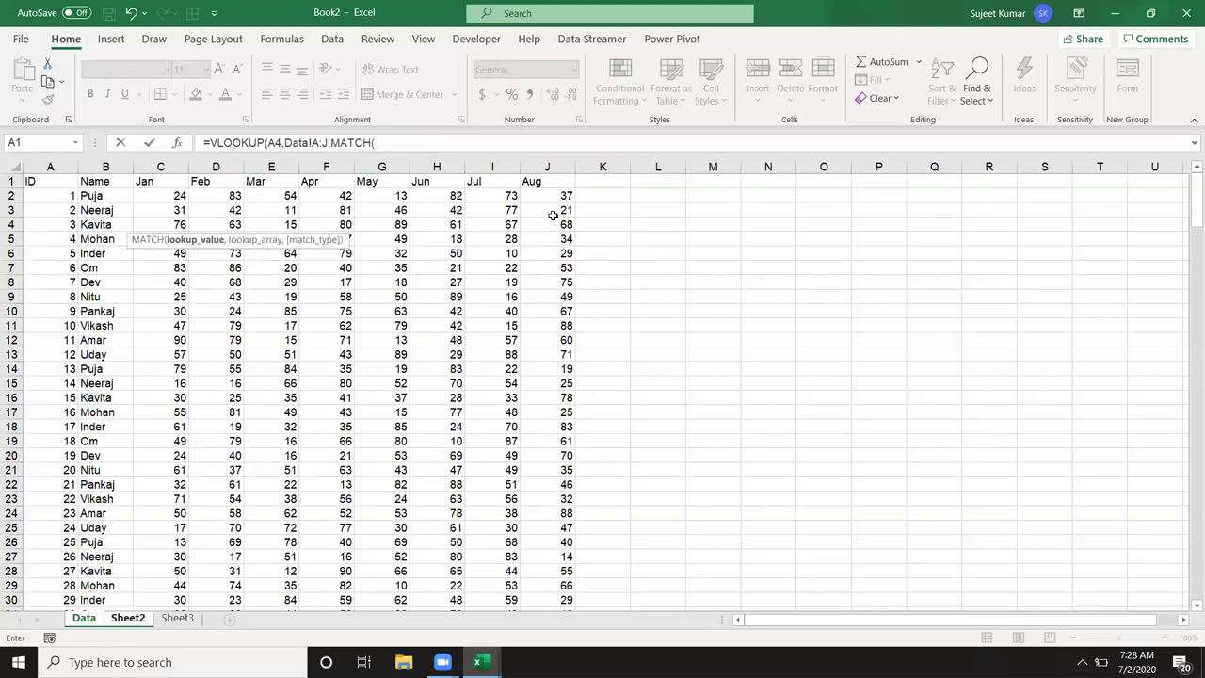
{"action": "type", "text": "b1"}
{"action": "type", "text": ","}
{"action": "left_click", "coordinate": [16, 181]}
{"action": "type", "text": ",0"}
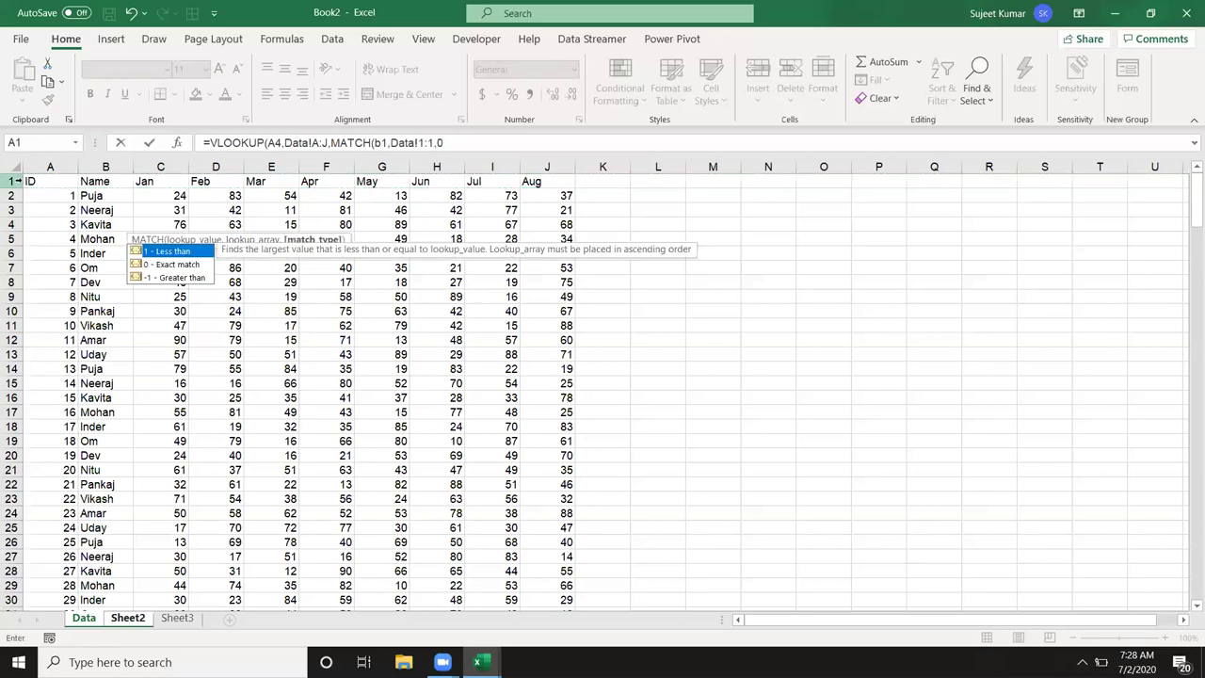
{"action": "type", "text": ")"}
{"action": "key", "text": "Return"}
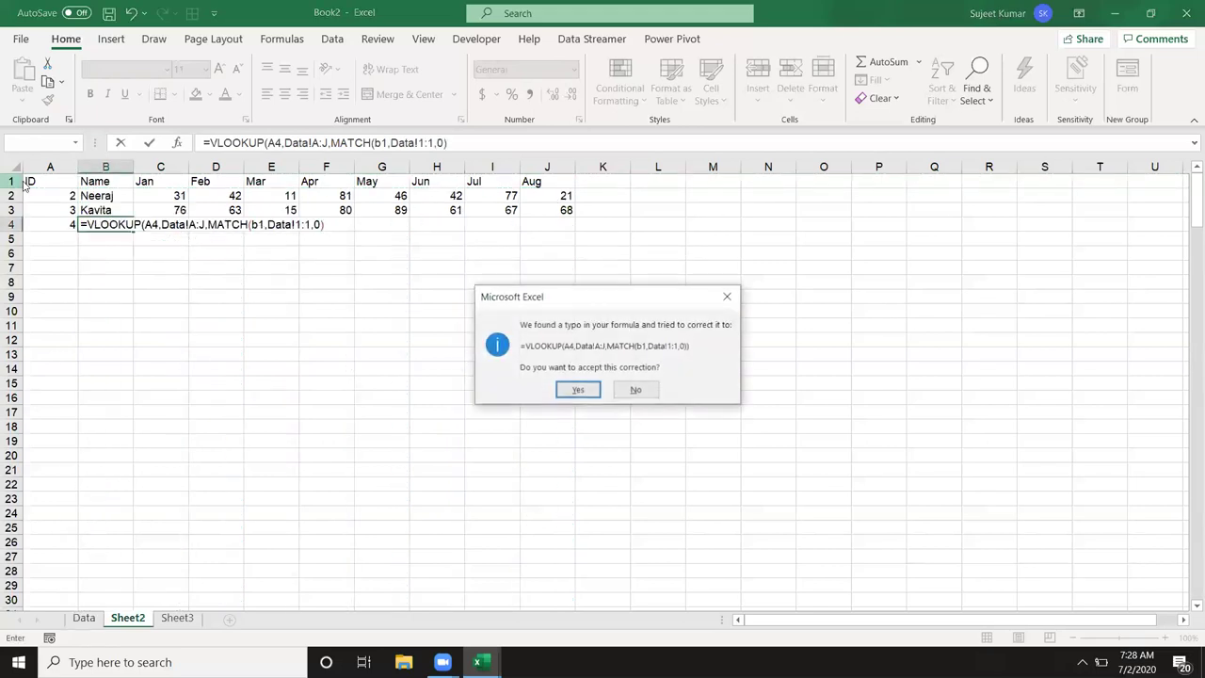
{"action": "key", "text": "Return"}
{"action": "key", "text": "Up"}
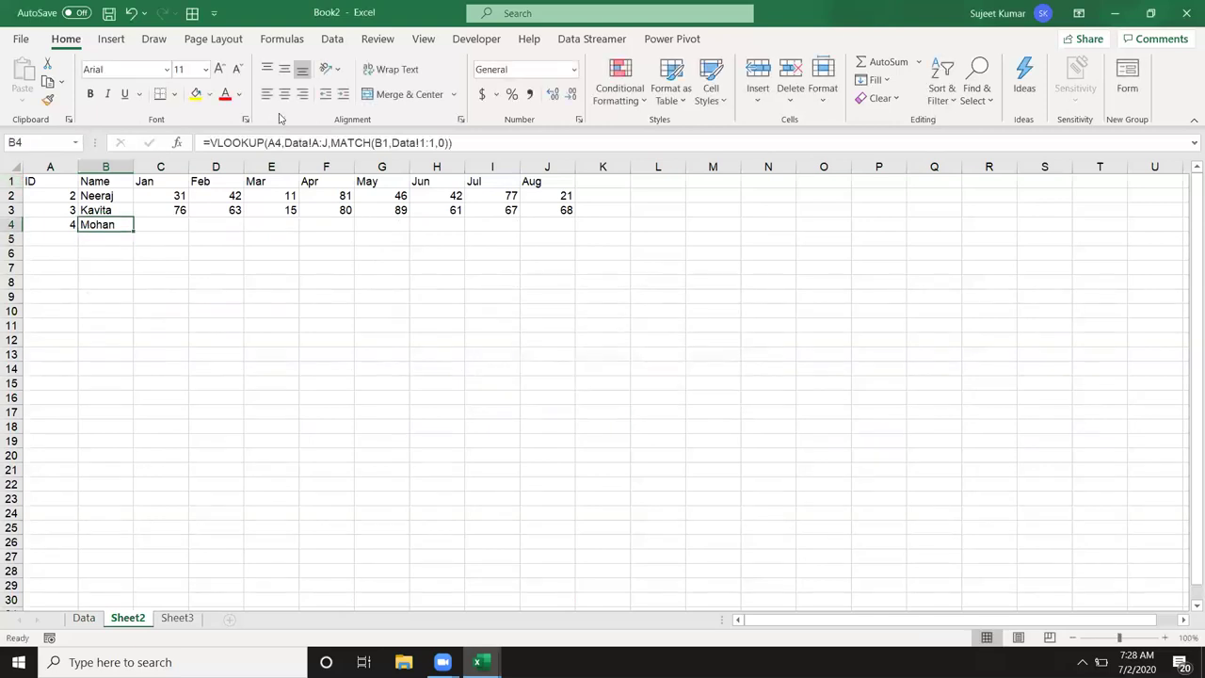
Step: Anchor the B4 formula's references, making Data!A:J and Data!1:1 absolute
{"action": "left_click", "coordinate": [266, 143]}
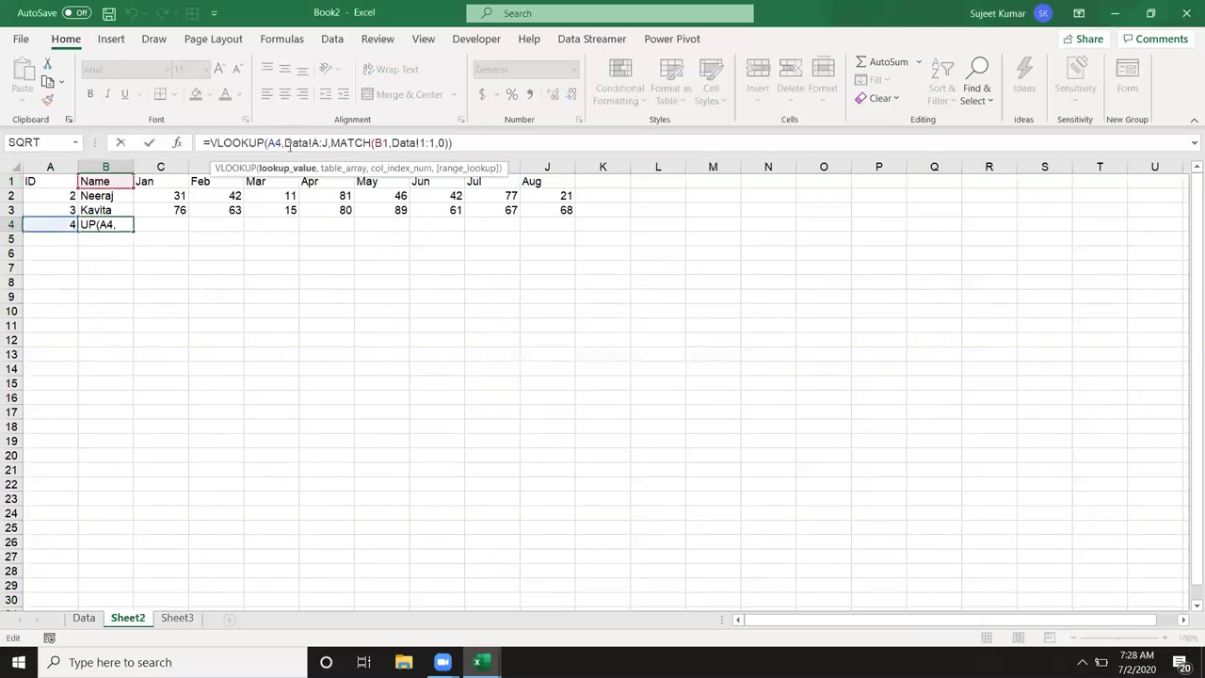
{"action": "type", "text": "$"}
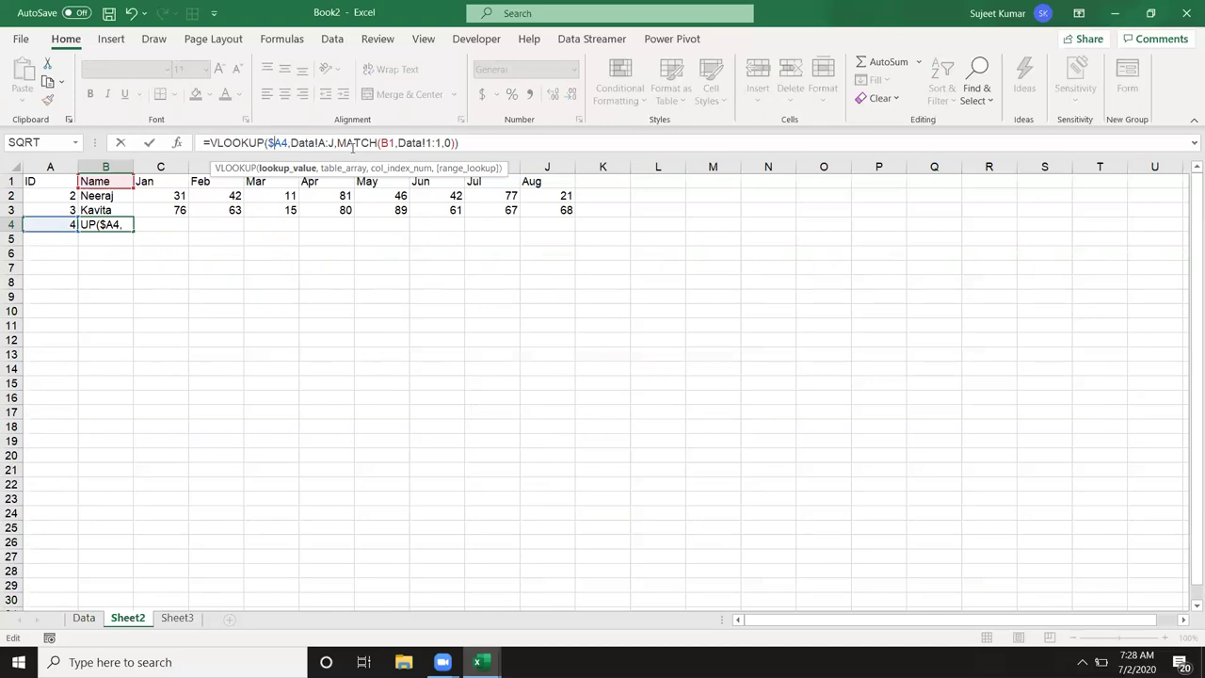
{"action": "double_click", "coordinate": [333, 143]}
{"action": "key", "text": "F4"}
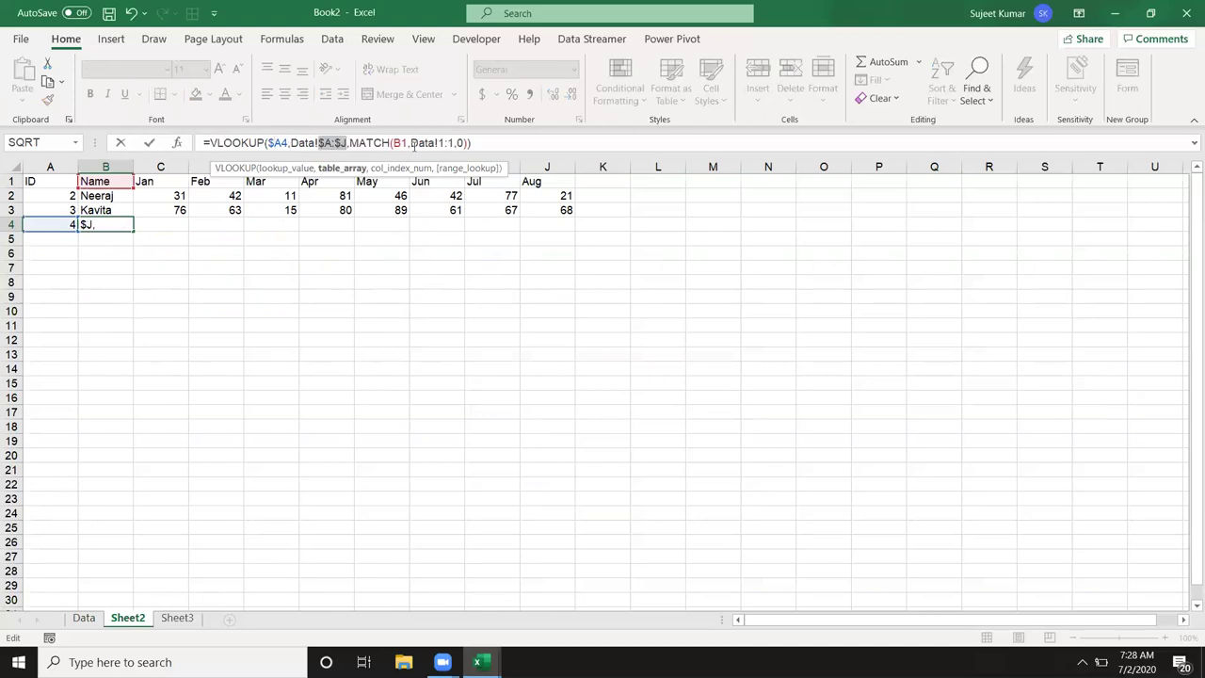
{"action": "left_click", "coordinate": [403, 143]}
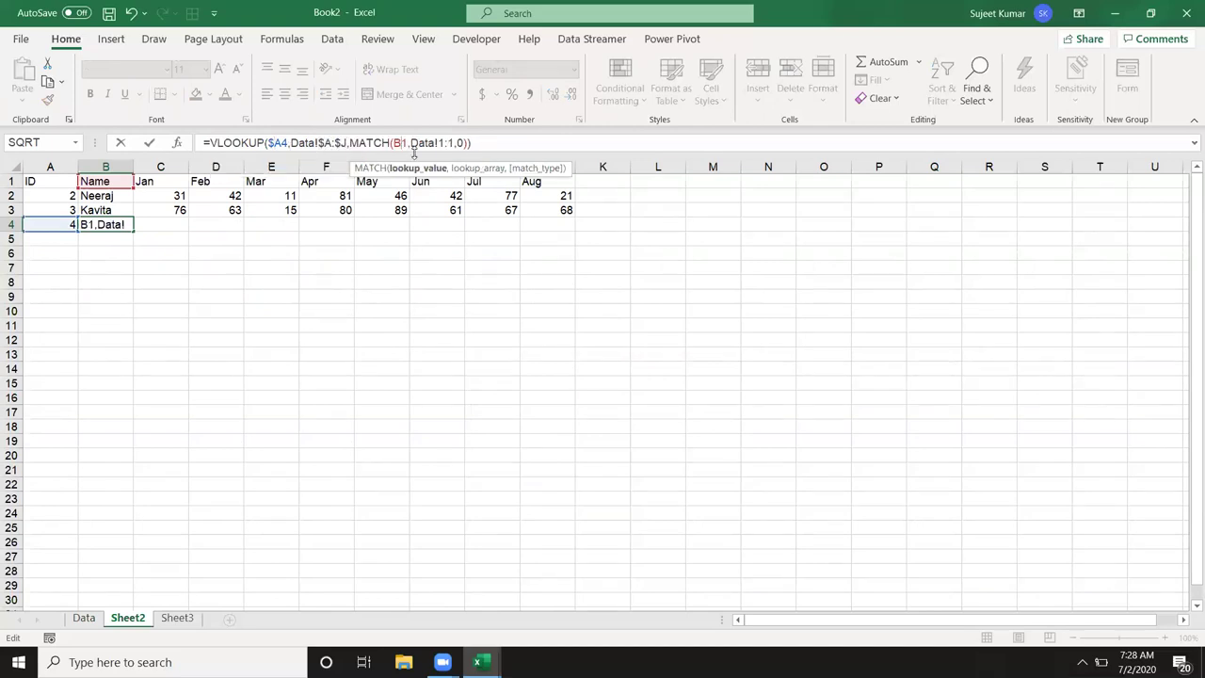
{"action": "type", "text": "$"}
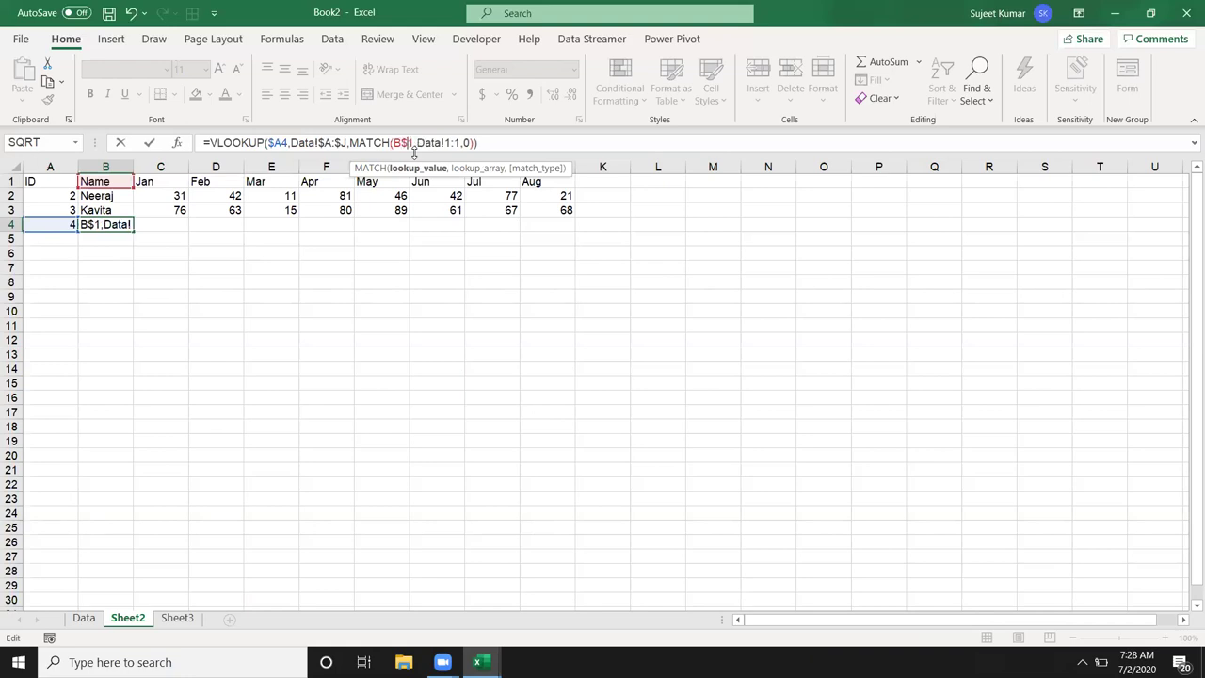
{"action": "double_click", "coordinate": [448, 143]}
{"action": "key", "text": "F4"}
Step: Fill the B4 lookup formula across row 4 through column J
{"action": "key", "text": "Return"}
{"action": "key", "text": "Up"}
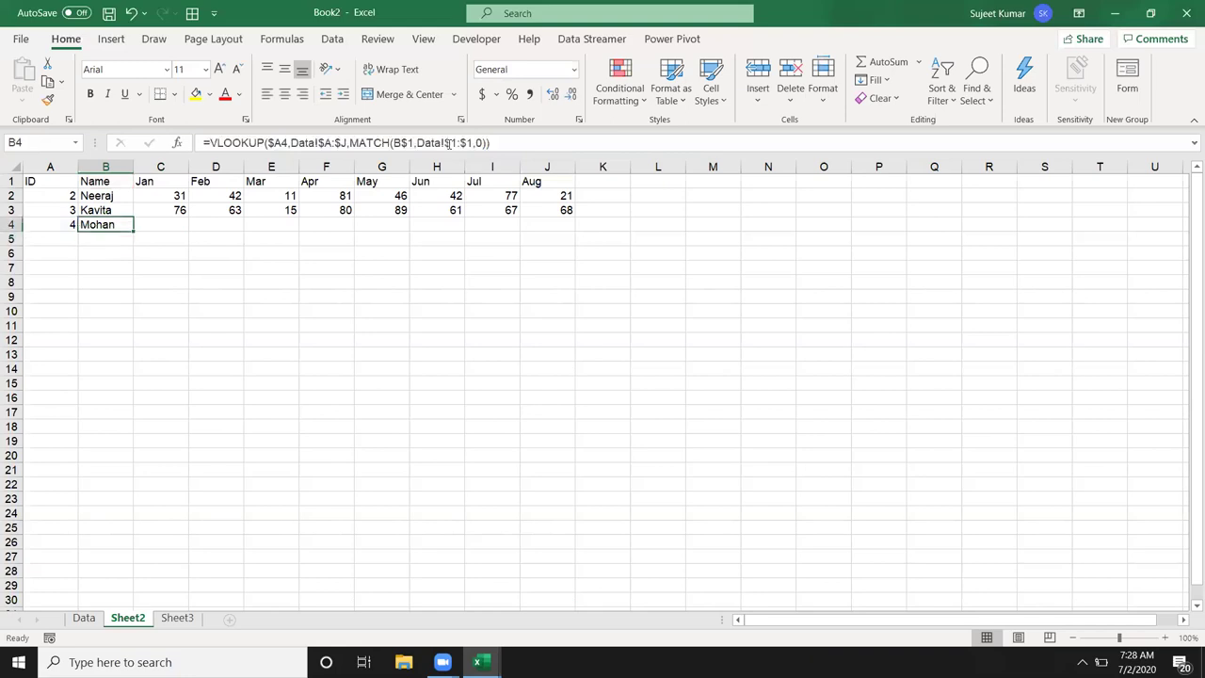
{"action": "key", "text": "shift+Right"}
{"action": "key", "text": "shift+Right"}
{"action": "key", "text": "shift+Right"}
{"action": "key", "text": "shift+Right"}
{"action": "key", "text": "shift+Right"}
{"action": "key", "text": "shift+Right"}
{"action": "key", "text": "shift+Right"}
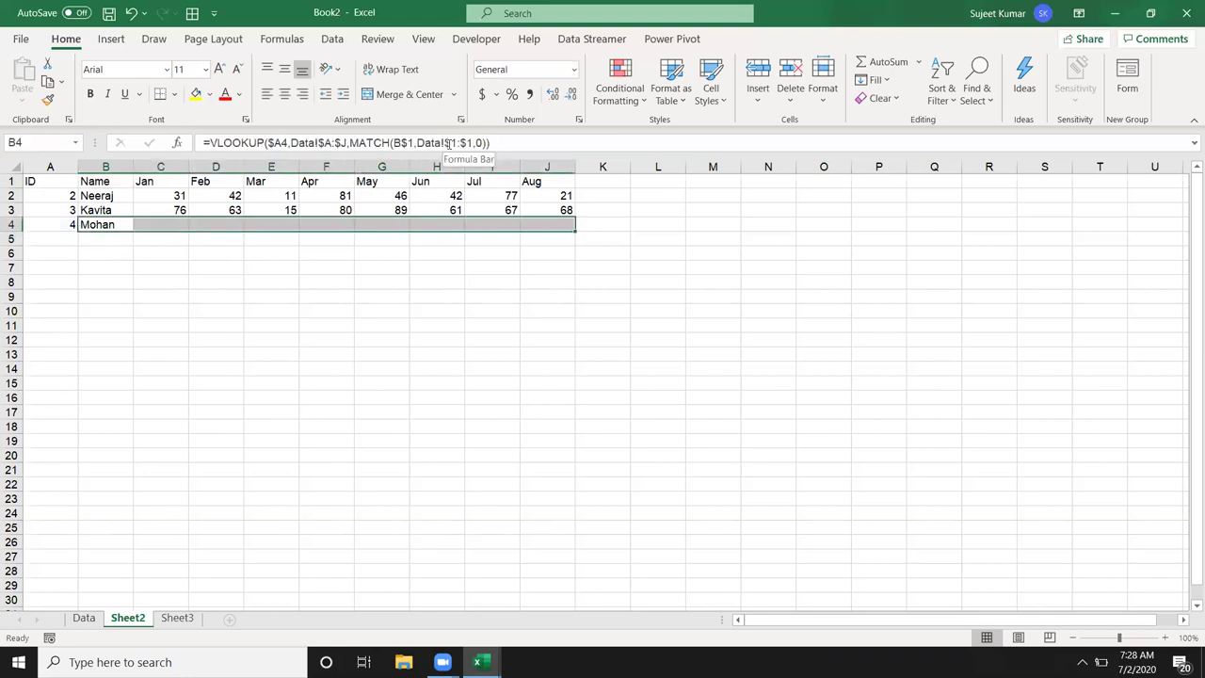
{"action": "key", "text": "ctrl+r"}
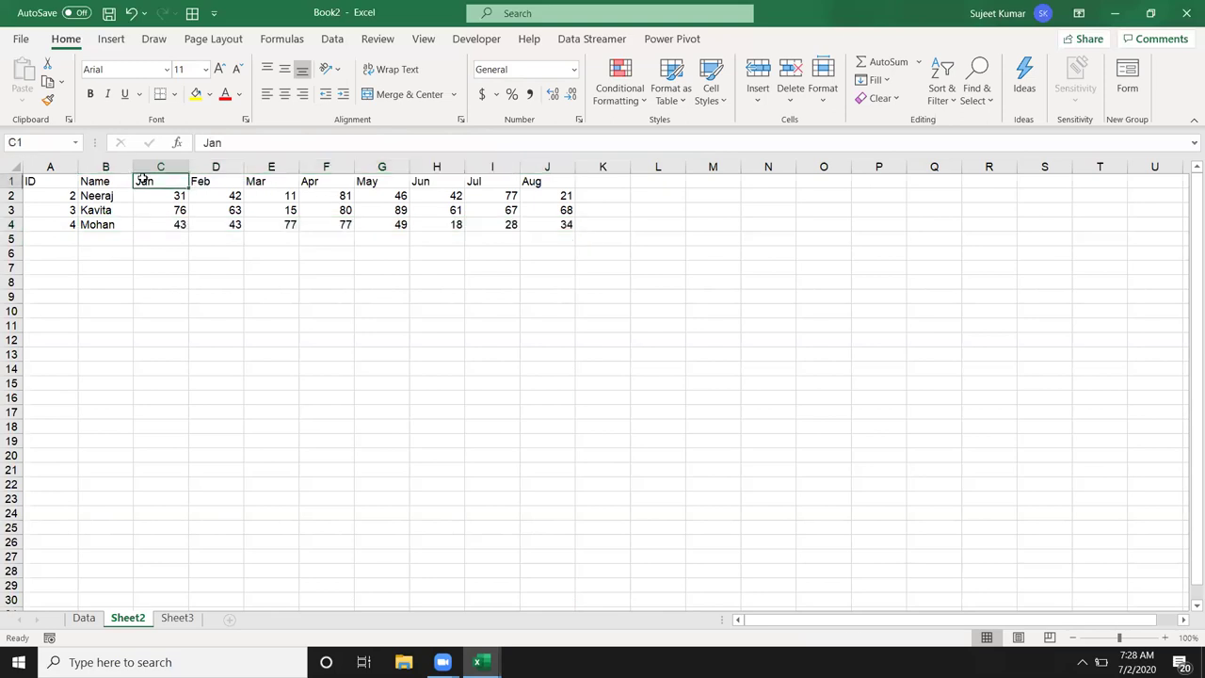
Step: Change the C1 header to Aug so C4 returns 34
{"action": "type", "text": "Aug"}
{"action": "key", "text": "Return"}
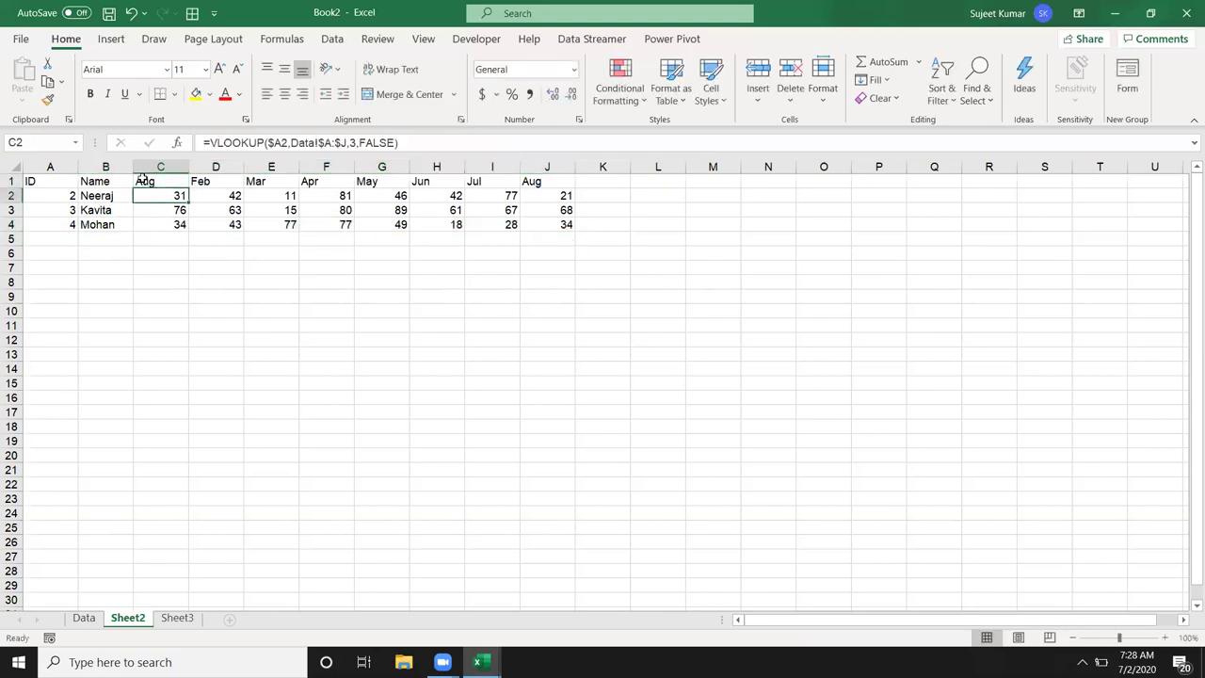
{"action": "key", "text": "Down"}
{"action": "key", "text": "Down"}
{"action": "key", "text": "Up"}
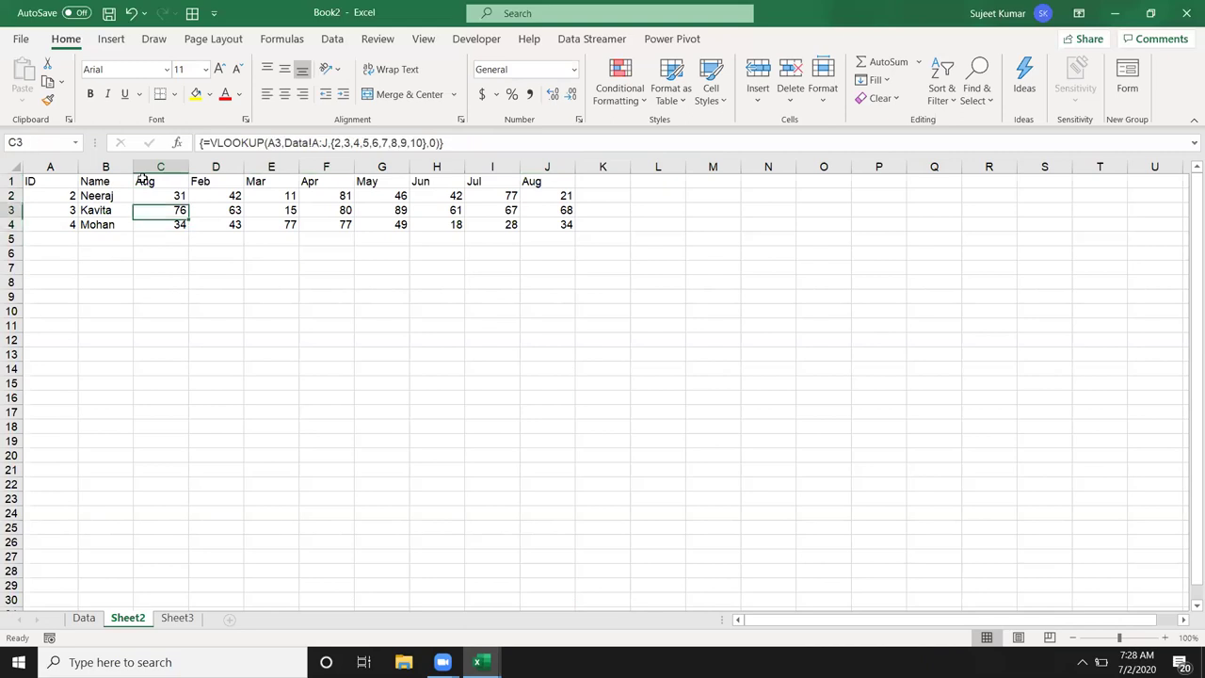
{"action": "key", "text": "shift+Up"}
Step: Undo the header change so C1 reads Jan and C4 shows 43 again
{"action": "key", "text": "Down"}
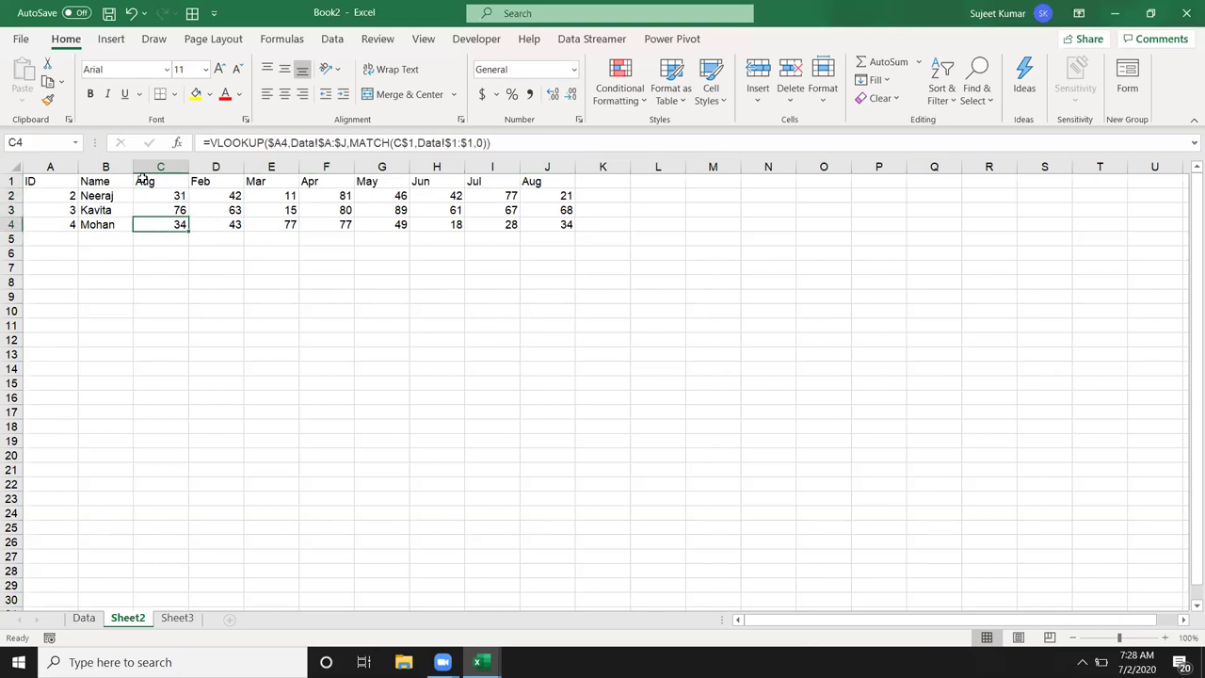
{"action": "key", "text": "ctrl+z"}
{"action": "key", "text": "Down"}
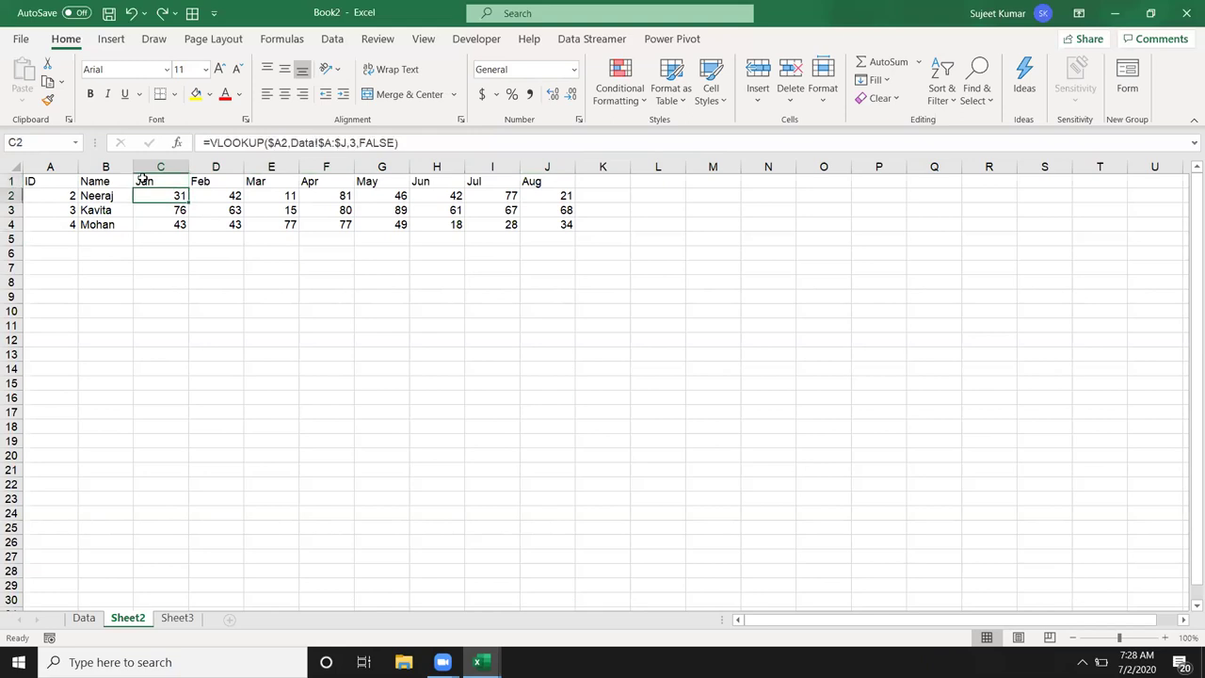
Step: Copy the Data sheet range A1:J21 and switch to the empty Sheet3
{"action": "left_click", "coordinate": [83, 618]}
{"action": "left_click", "coordinate": [95, 325]}
{"action": "mouse_move", "coordinate": [54, 177]}
{"action": "left_mouse_down"}
{"action": "mouse_move", "coordinate": [568, 456]}
{"action": "mouse_move", "coordinate": [568, 471]}
{"action": "left_mouse_up"}
{"action": "key", "text": "ctrl+c"}
{"action": "left_click", "coordinate": [177, 618]}
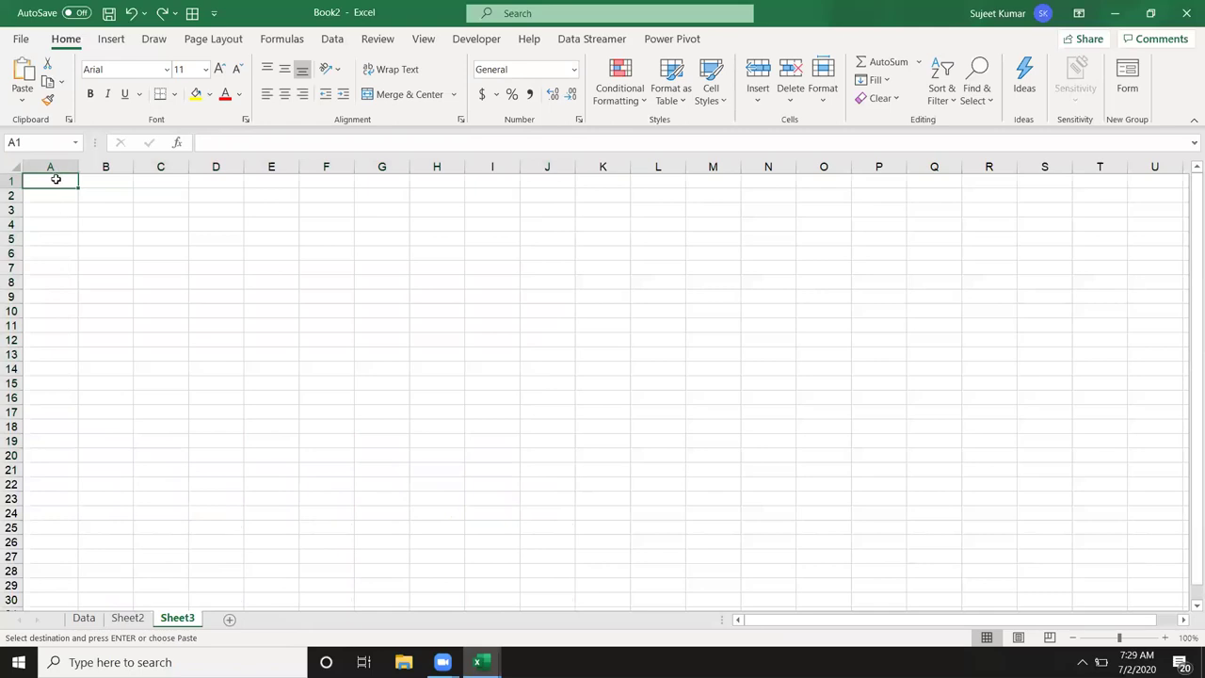
Step: Paste the copied Data table into Sheet3 cell A1 with Transpose enabled
{"action": "right_click", "coordinate": [56, 177]}
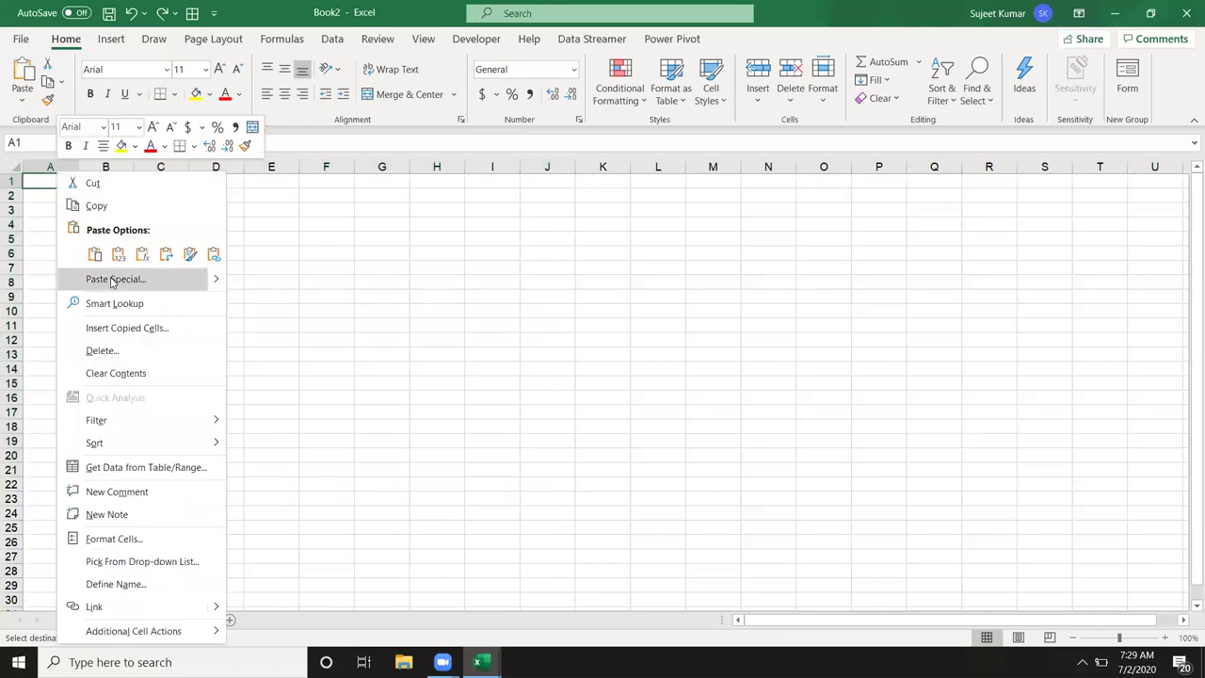
{"action": "left_click", "coordinate": [111, 276]}
{"action": "left_click", "coordinate": [182, 361]}
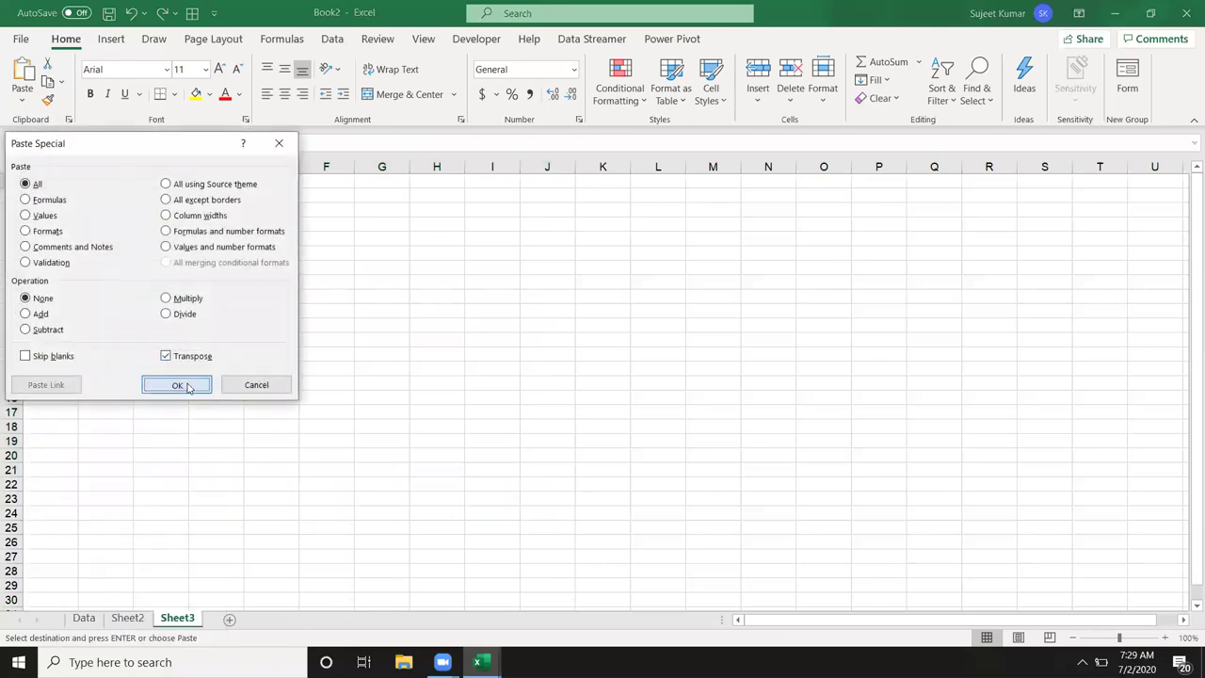
{"action": "left_click", "coordinate": [177, 384]}
Step: Highlight the column A labels and a row of values, then select A15
{"action": "left_click", "coordinate": [429, 397]}
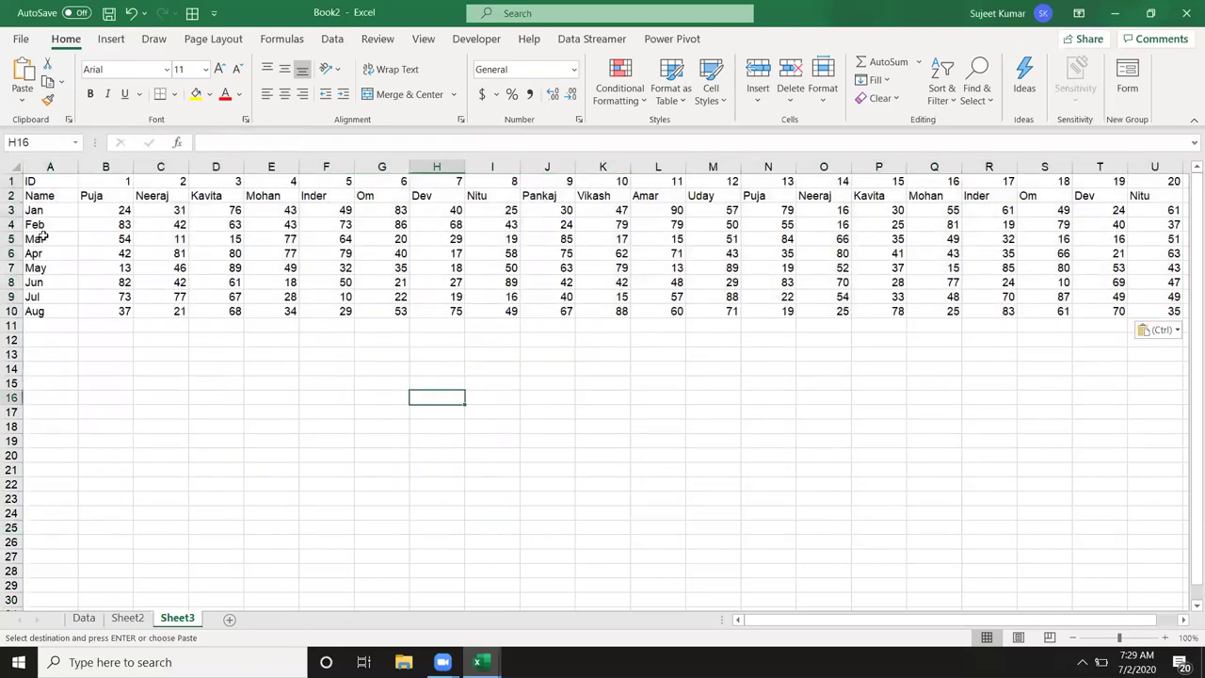
{"action": "left_click_drag", "start_coordinate": [38, 183], "coordinate": [42, 311]}
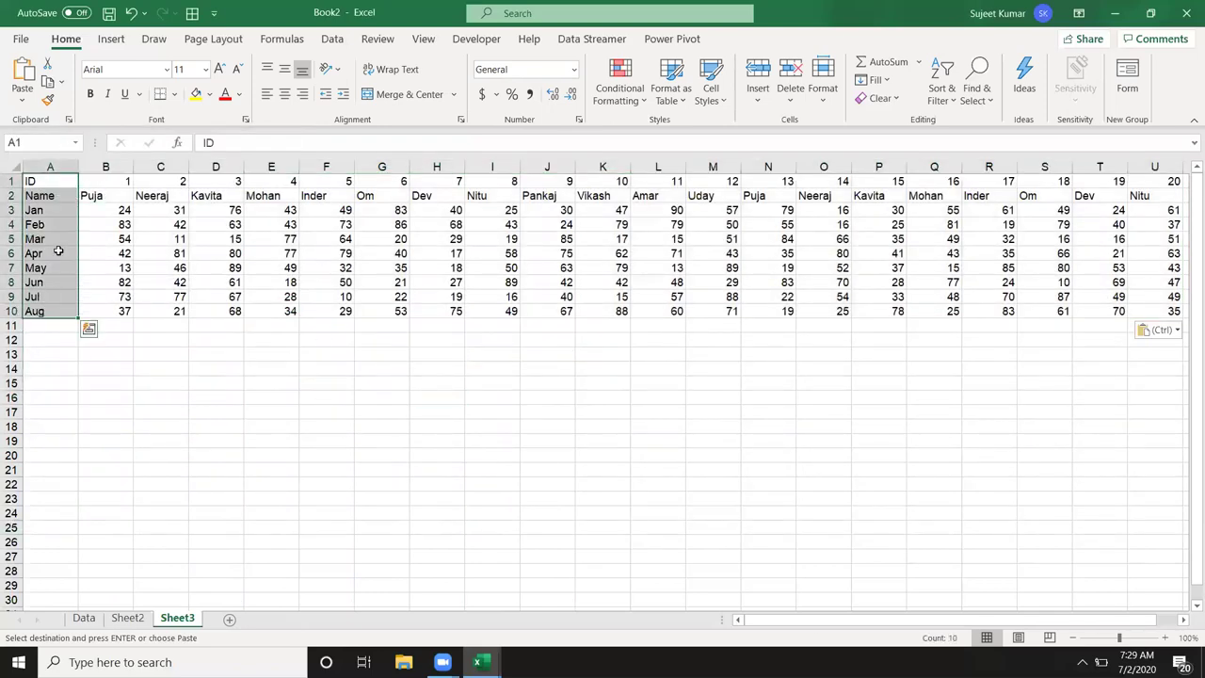
{"action": "left_click_drag", "start_coordinate": [53, 253], "coordinate": [442, 253]}
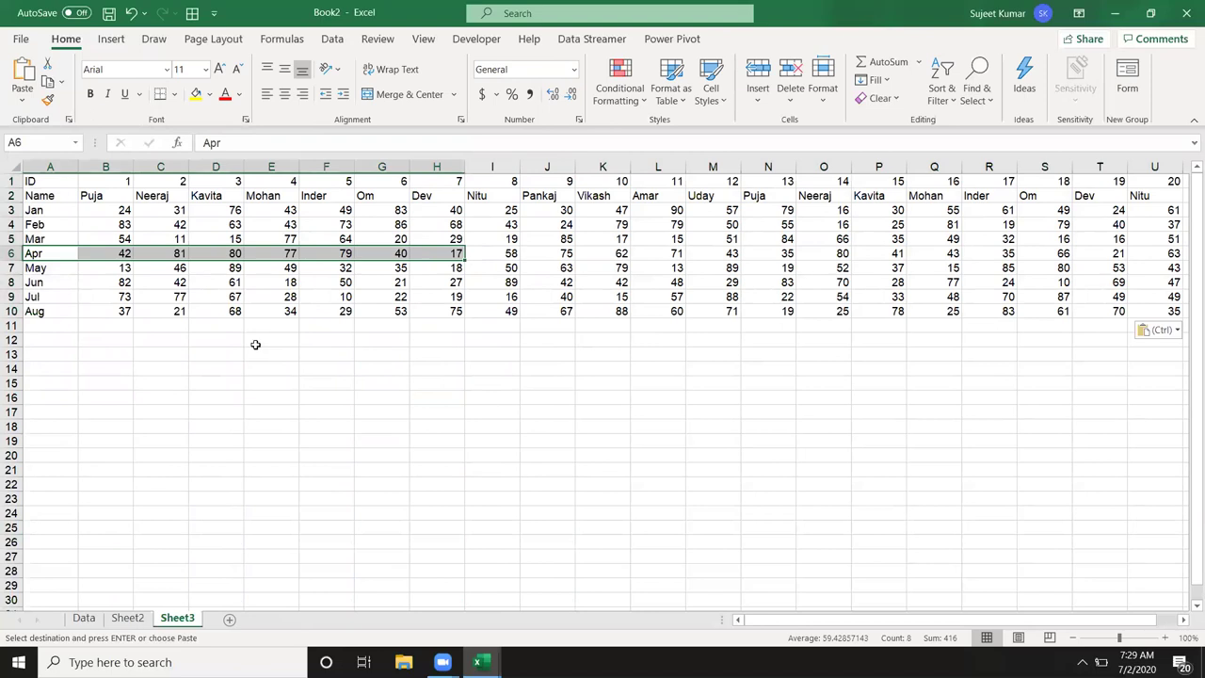
{"action": "left_click", "coordinate": [56, 379]}
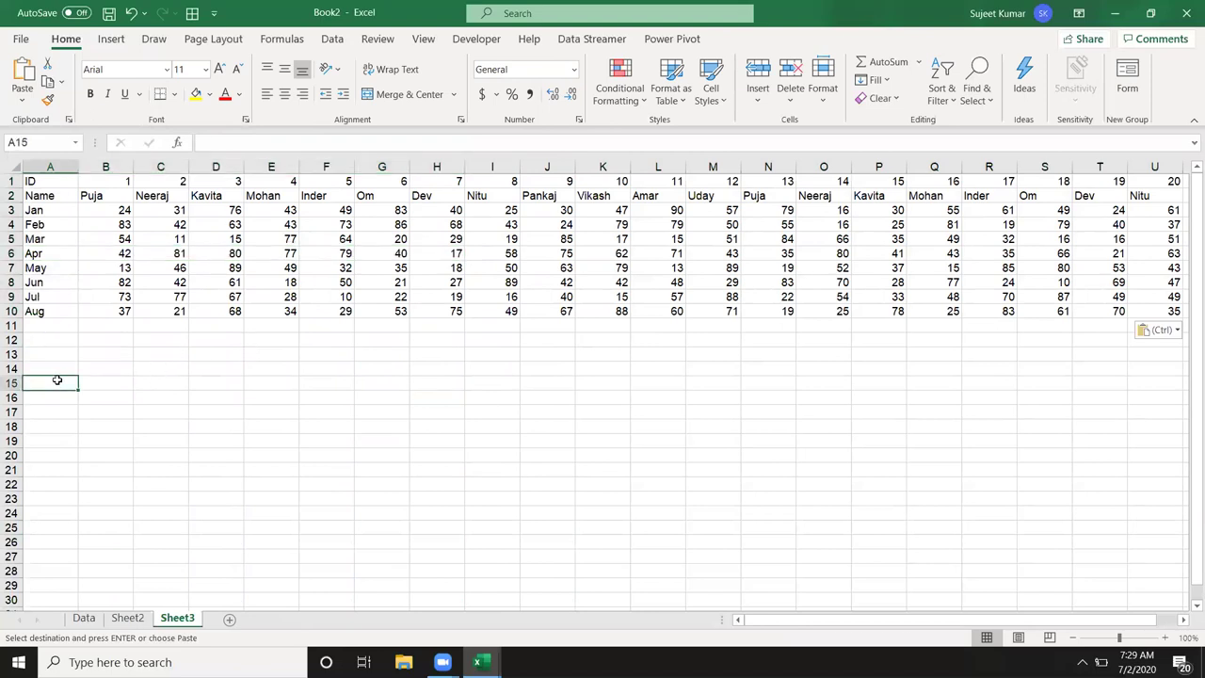
Step: Enter ID 10 in A15 and place the month Jul in B14
{"action": "type", "text": "10"}
{"action": "key", "text": "Tab"}
{"action": "type", "text": "Jul"}
{"action": "key", "text": "Return"}
{"action": "key", "text": "Up"}
{"action": "key", "text": "Right"}
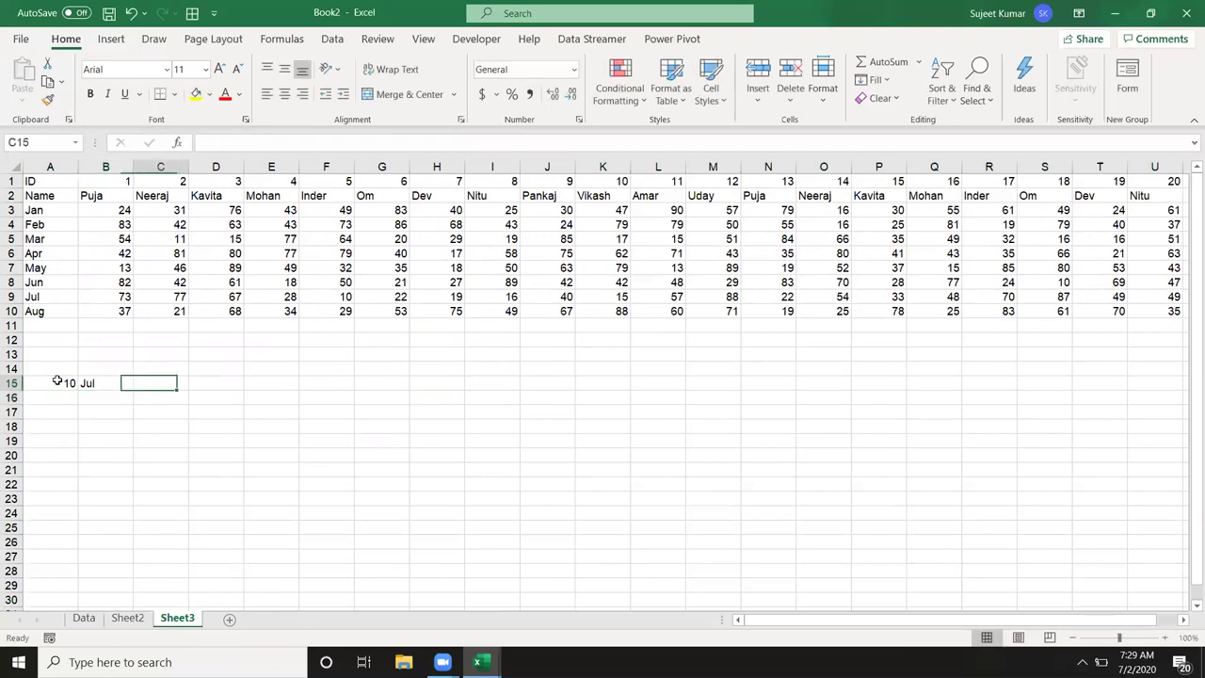
{"action": "key", "text": "Down"}
{"action": "key", "text": "Left"}
{"action": "key", "text": "Up"}
{"action": "key", "text": "ctrl+c"}
{"action": "key", "text": "Up"}
{"action": "key", "text": "Return"}
Step: Enter =HLOOKUP(A15,1:10,9,0) in B15, returning 15 for ID 10's Jul
{"action": "type", "text": "="}
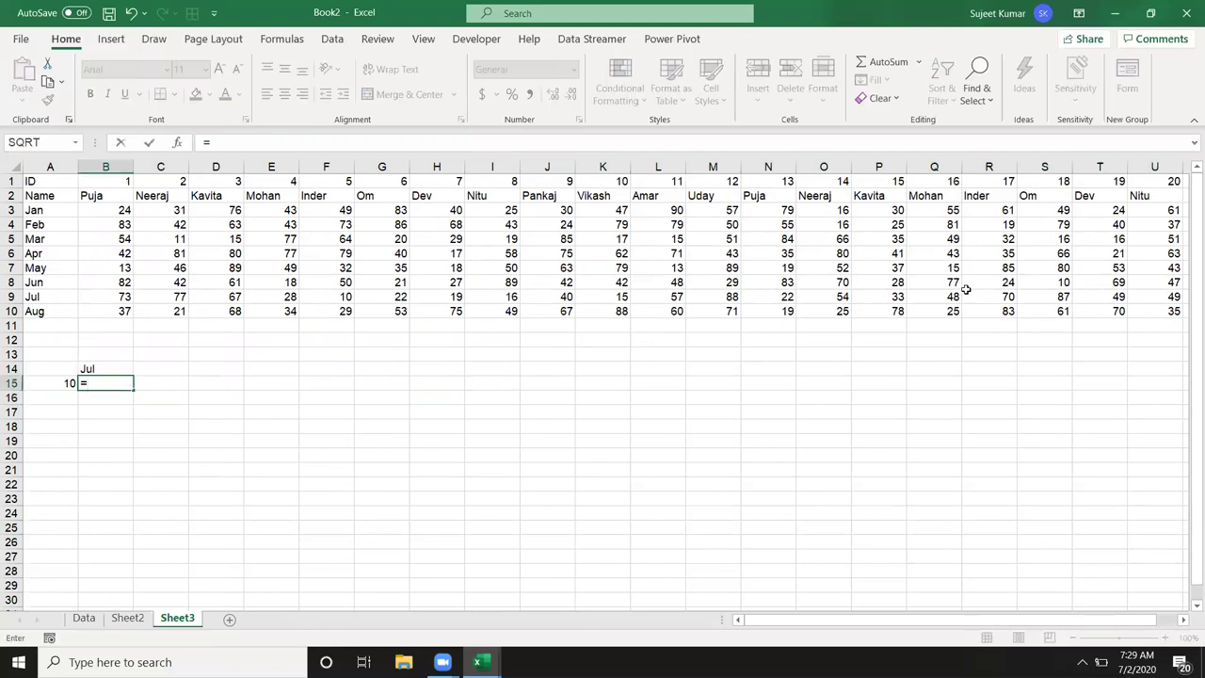
{"action": "type", "text": "g"}
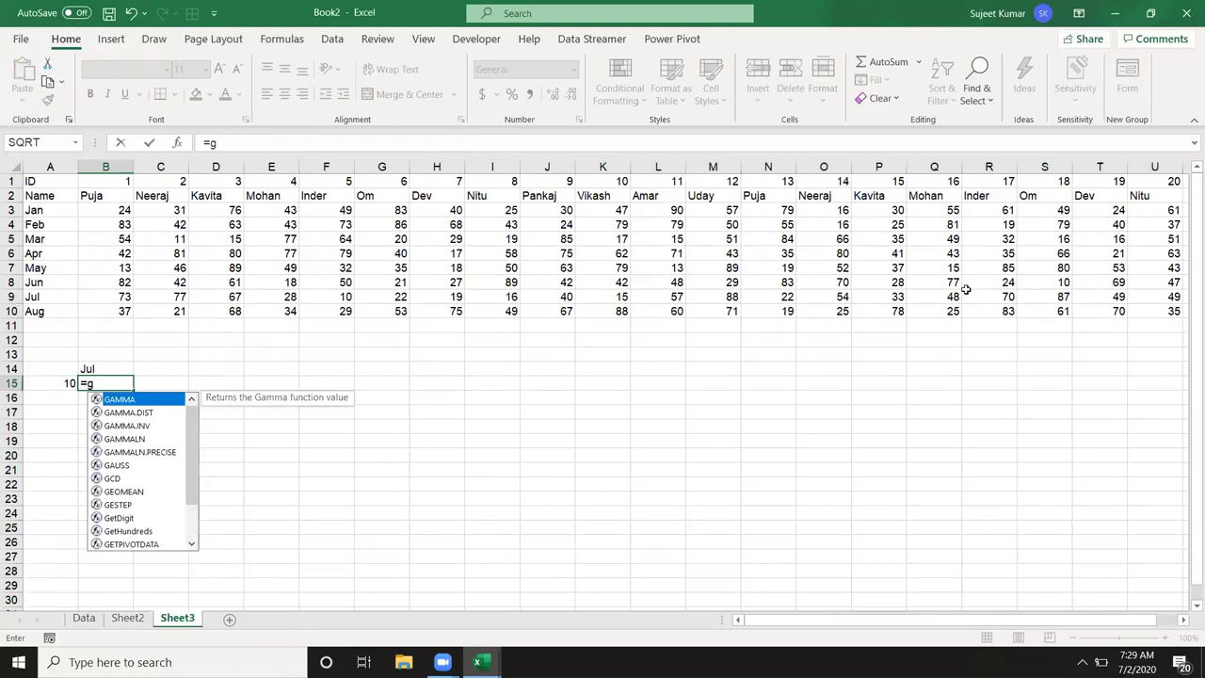
{"action": "key", "text": "BackSpace"}
{"action": "type", "text": "hl"}
{"action": "key", "text": "Tab"}
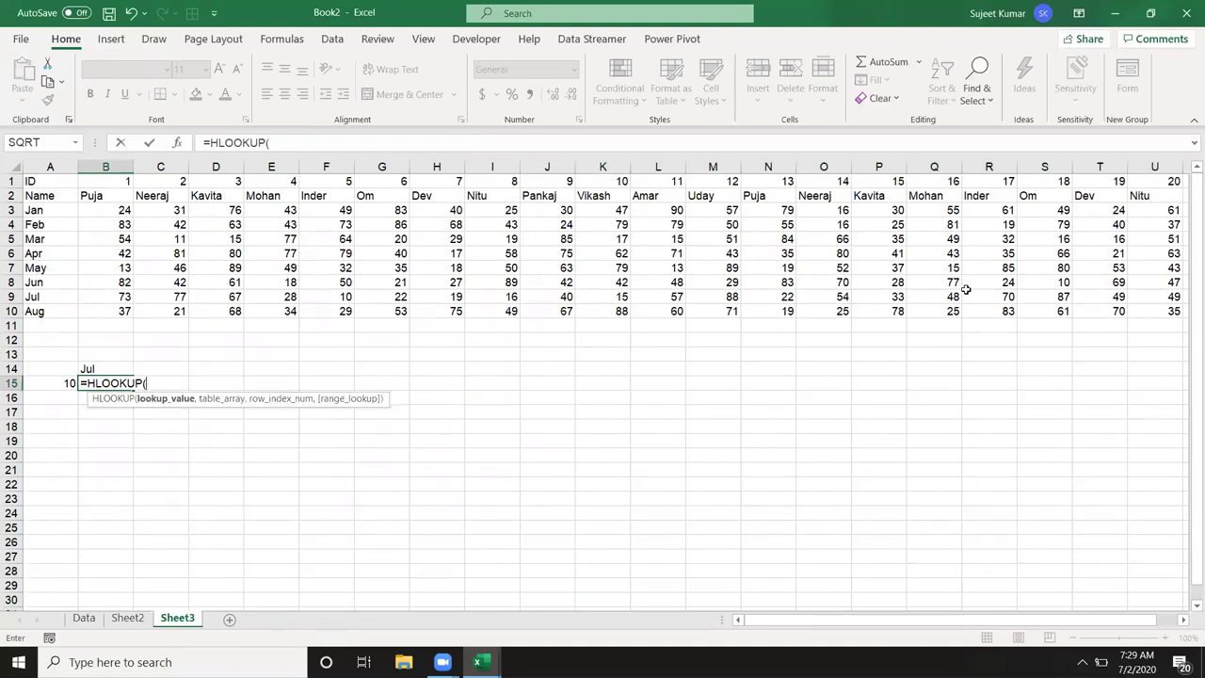
{"action": "key", "text": "Left"}
{"action": "type", "text": ","}
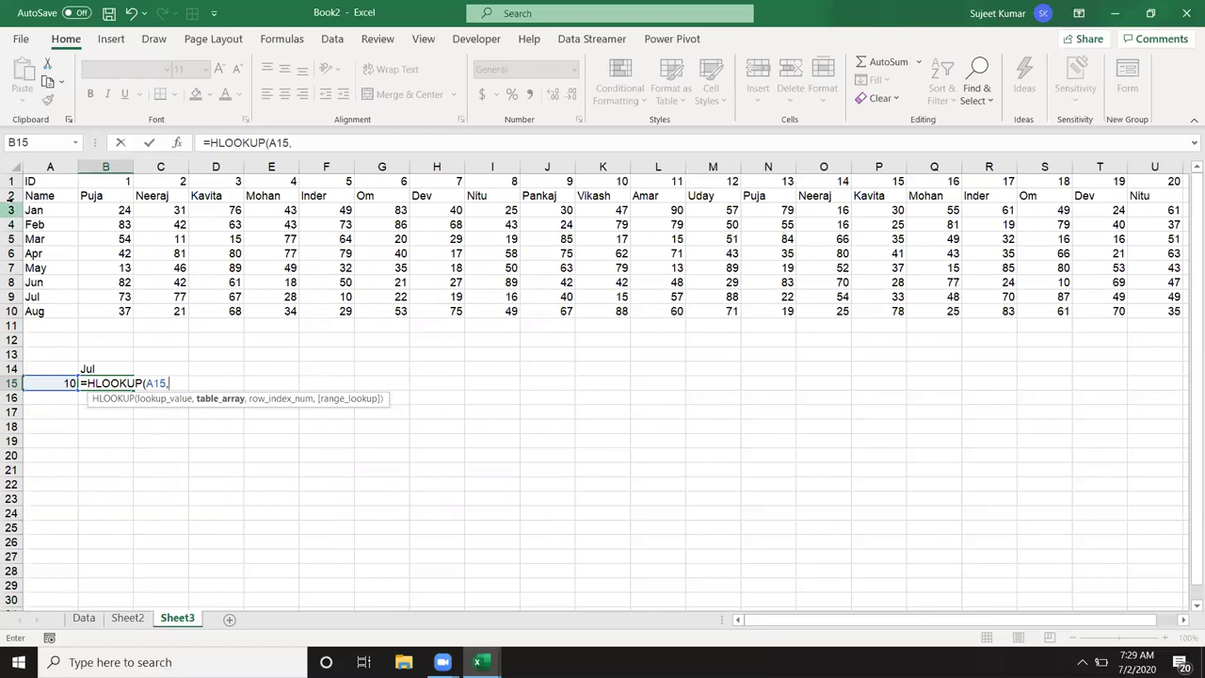
{"action": "left_click_drag", "start_coordinate": [12, 181], "coordinate": [15, 313]}
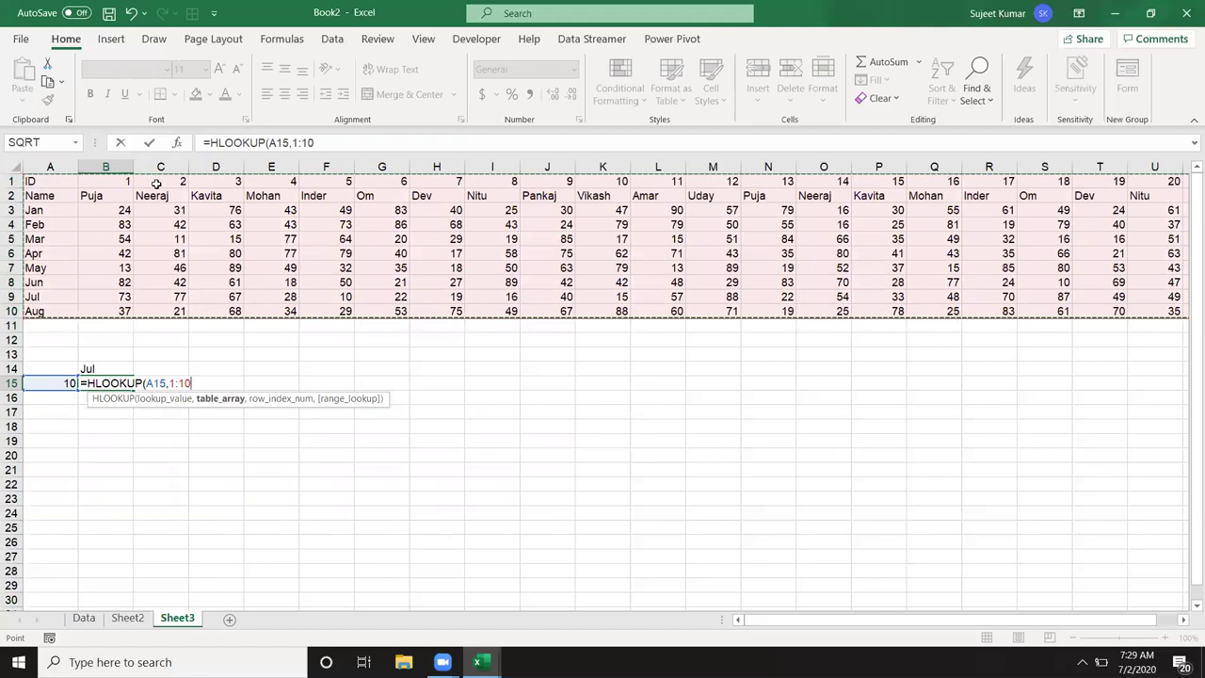
{"action": "type", "text": ","}
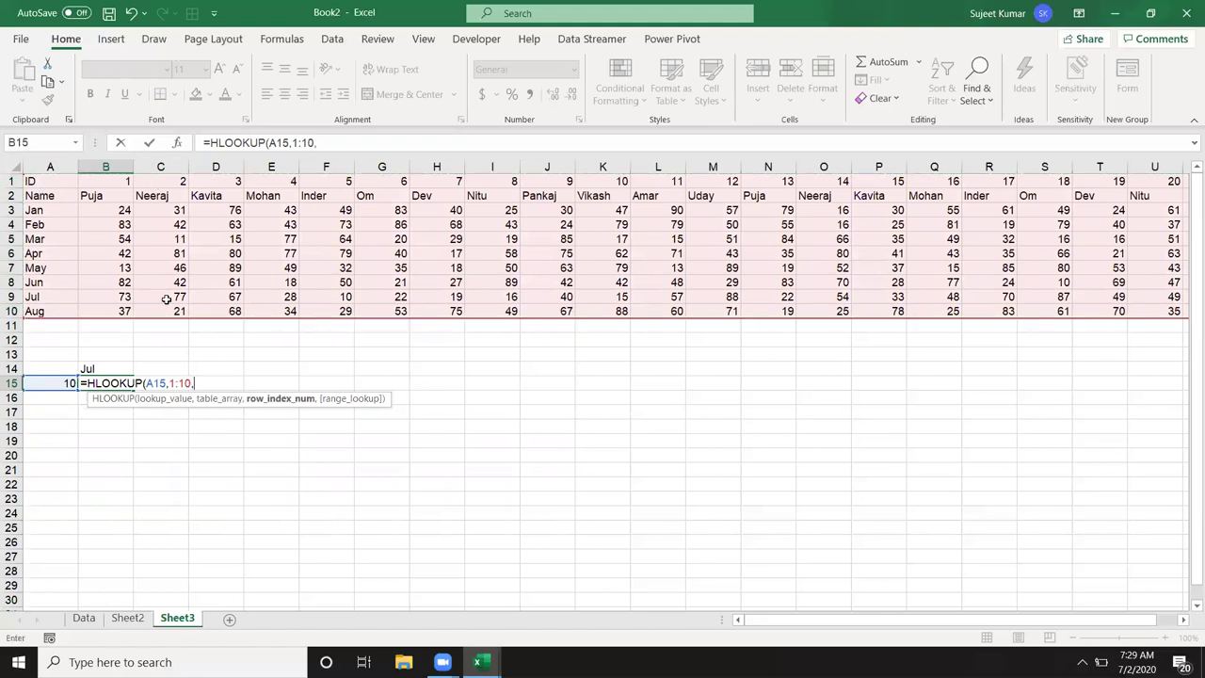
{"action": "type", "text": "9"}
{"action": "type", "text": ",0"}
{"action": "key", "text": "Return"}
{"action": "key", "text": "Up"}
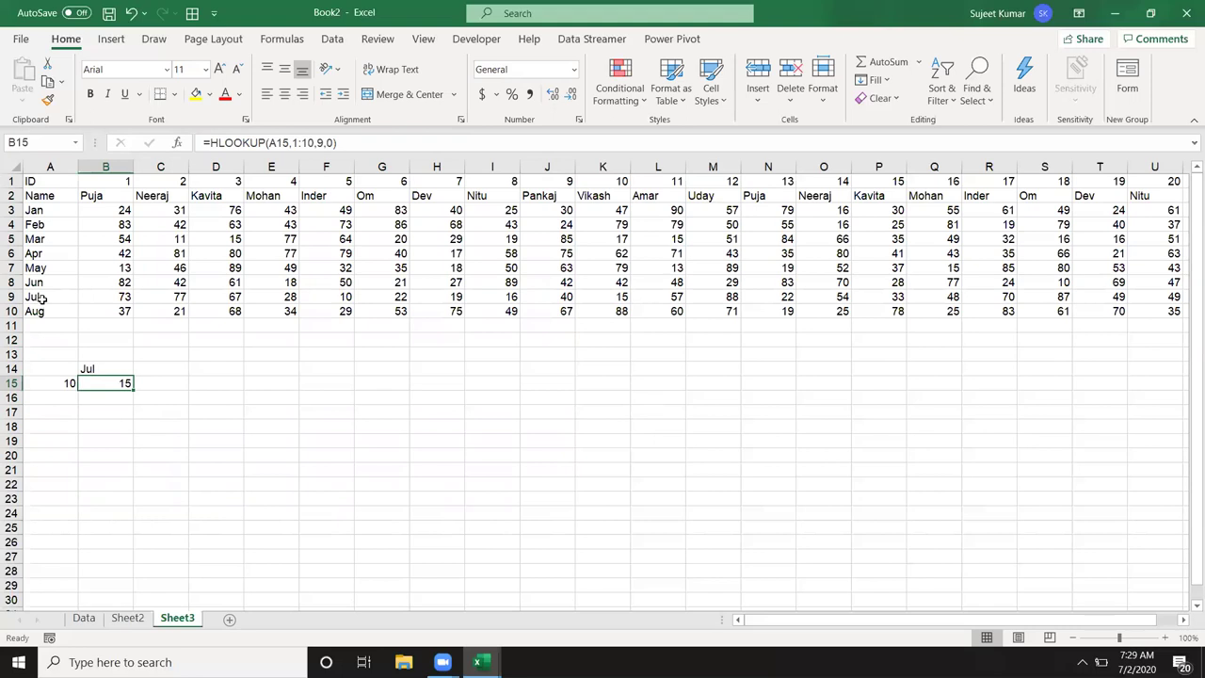
{"action": "left_click", "coordinate": [83, 617]}
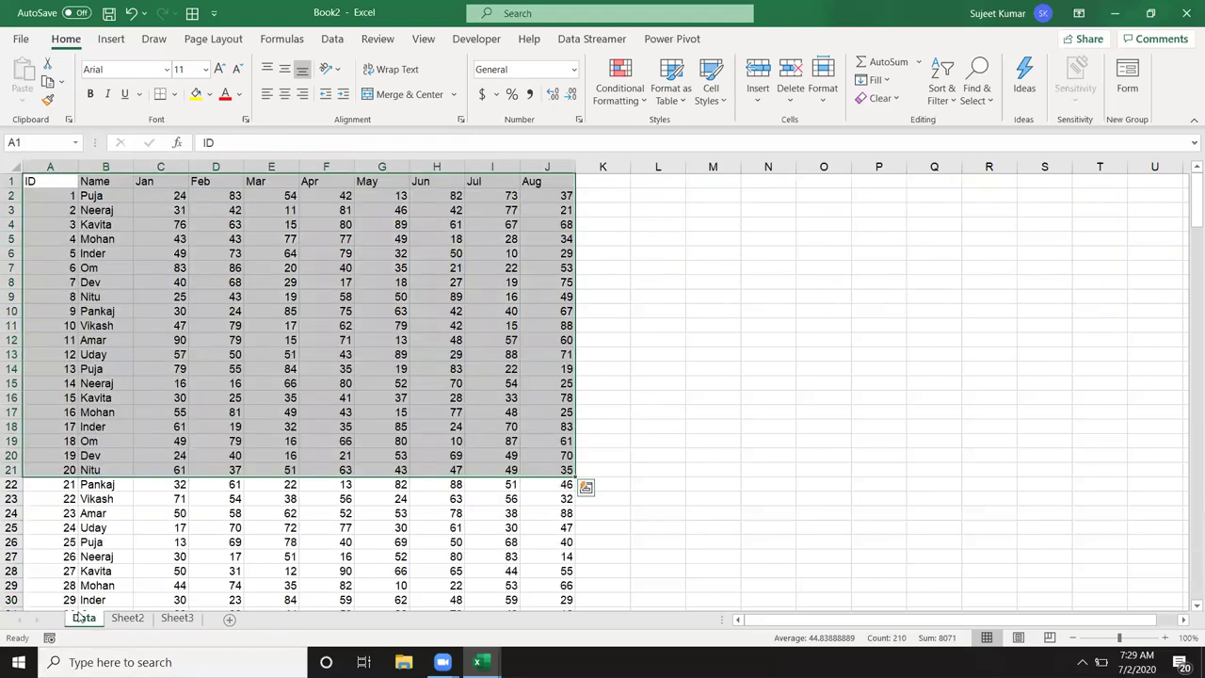
{"action": "left_click", "coordinate": [127, 617]}
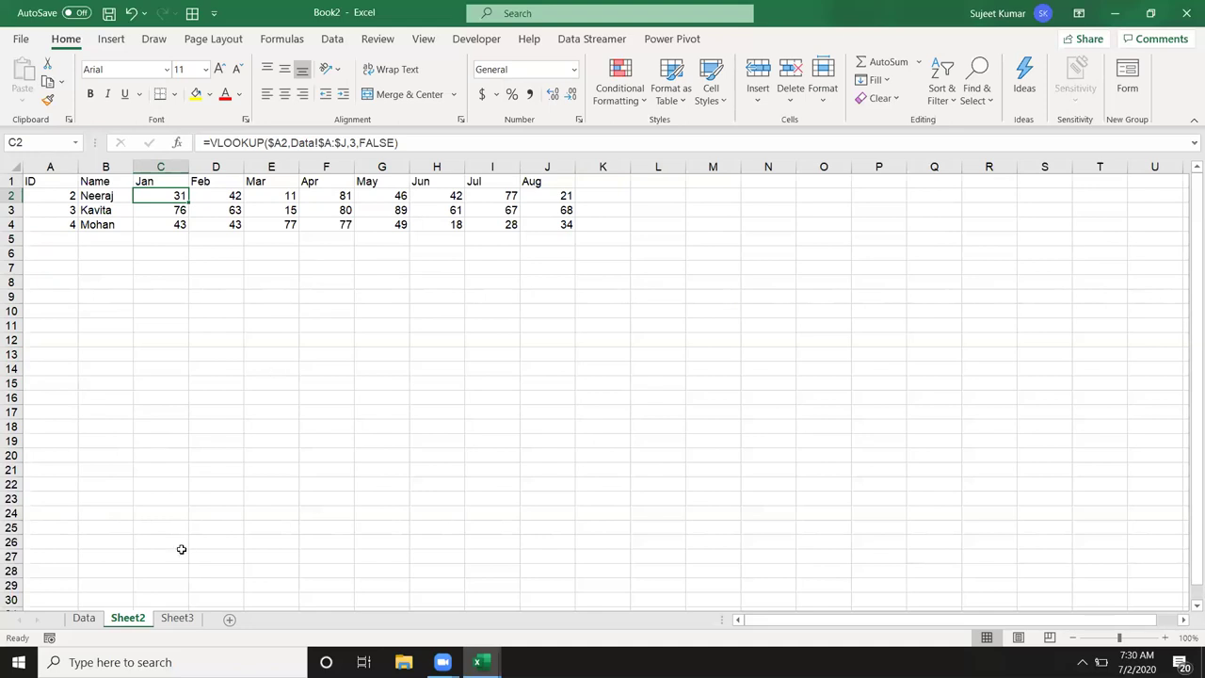
{"action": "left_click", "coordinate": [74, 621]}
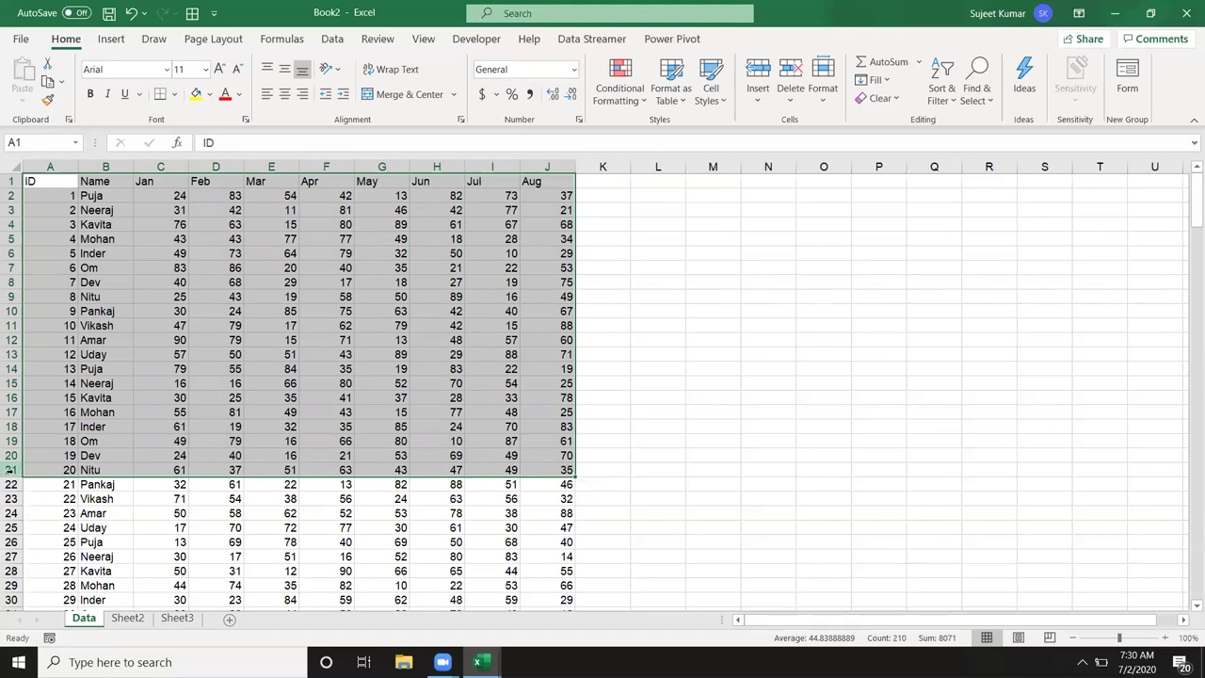
{"action": "left_click", "coordinate": [141, 298]}
{"action": "left_click", "coordinate": [11, 180]}
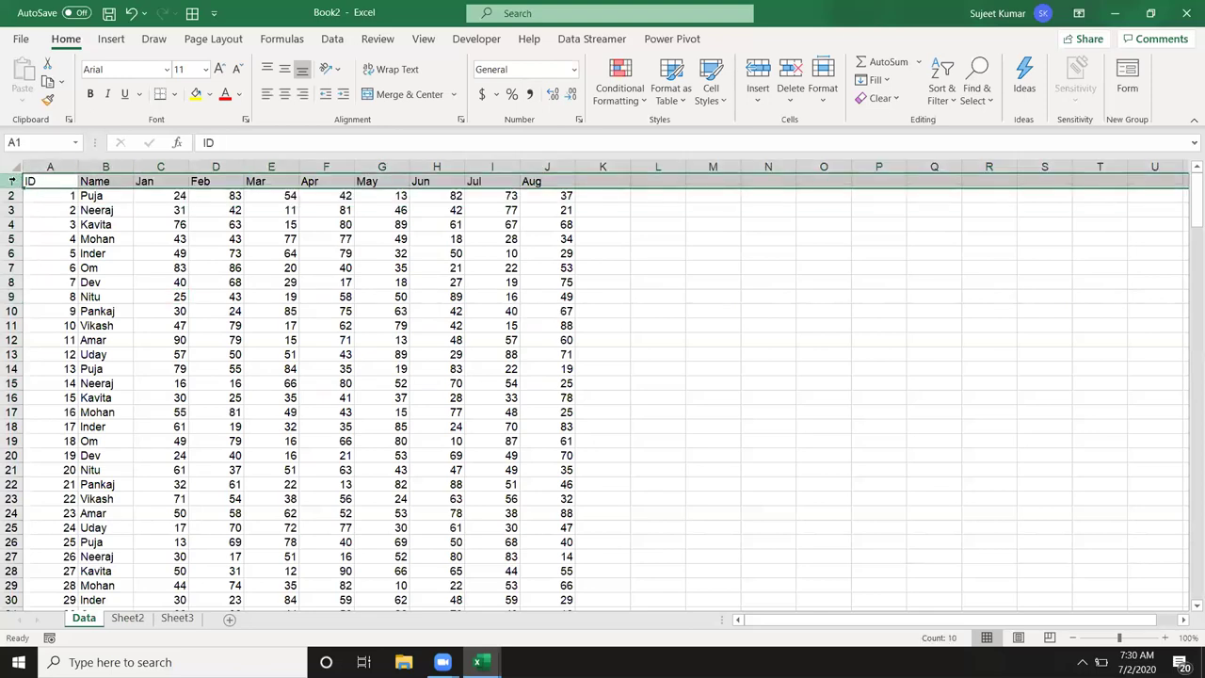
Step: Insert a top row on Data numbering B1:J1 as 2, 3, 4, 5, 5, 6, 7, 8, 9, then show Sheet2
{"action": "key", "text": "ctrl+plus"}
{"action": "key", "text": "Right"}
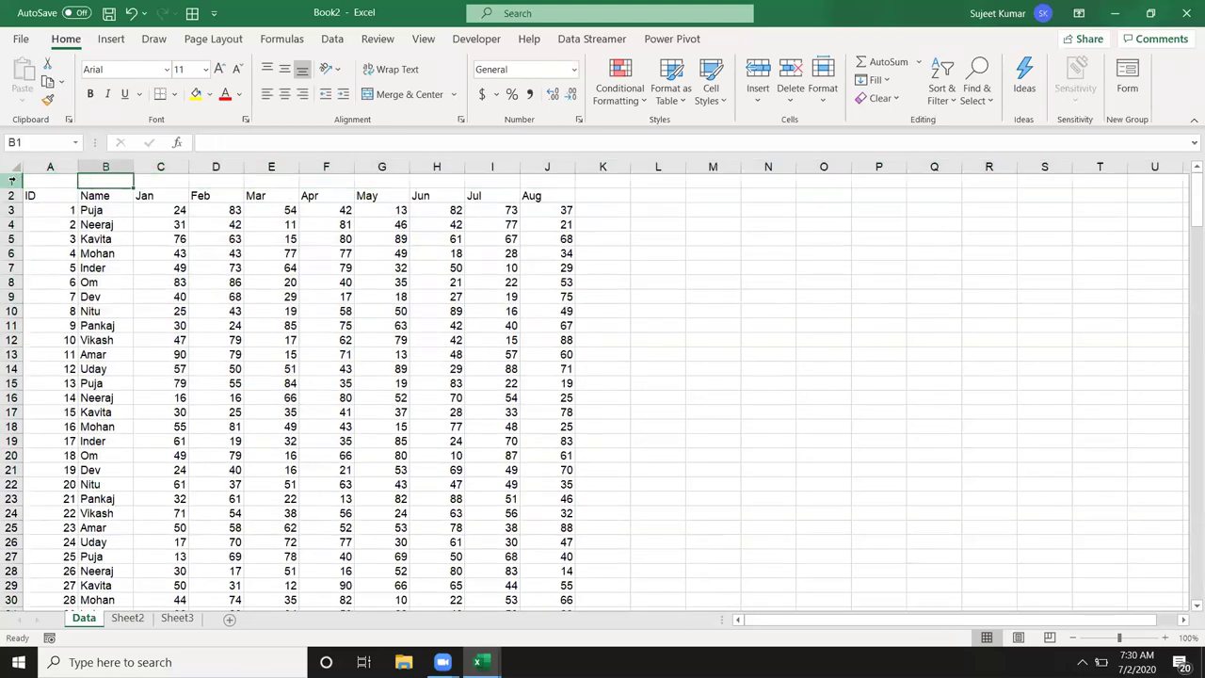
{"action": "type", "text": "2"}
{"action": "key", "text": "Tab"}
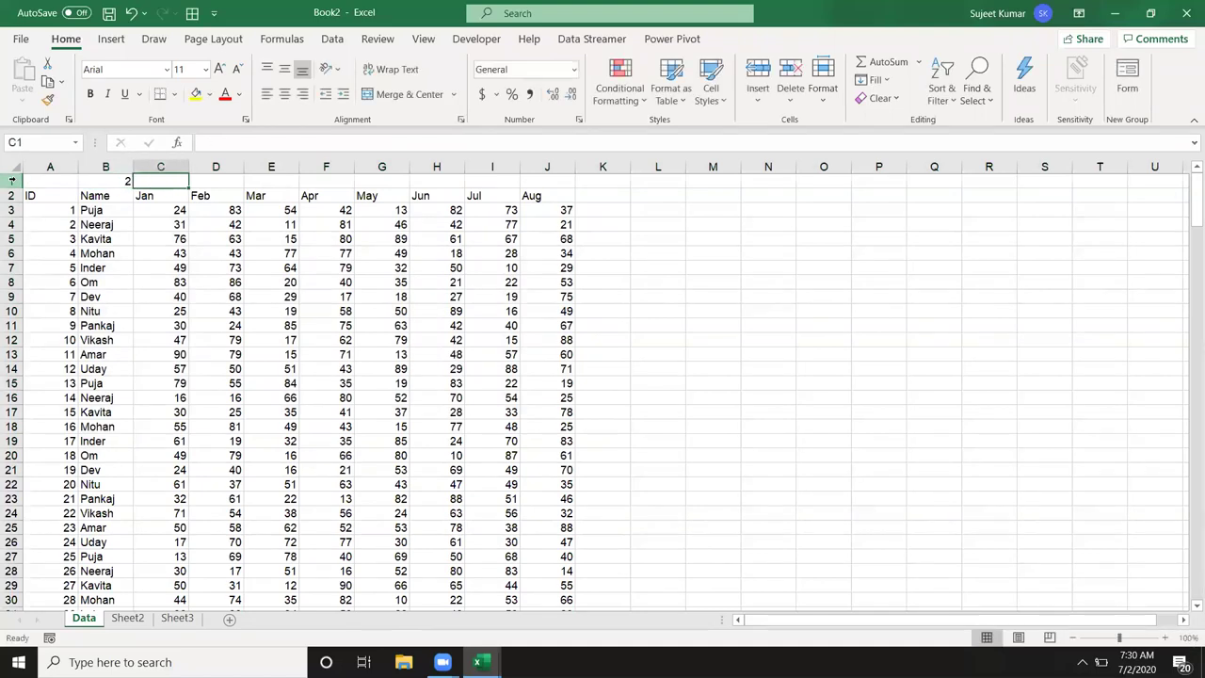
{"action": "type", "text": "3"}
{"action": "key", "text": "Tab"}
{"action": "type", "text": "4"}
{"action": "key", "text": "Tab"}
{"action": "type", "text": "5"}
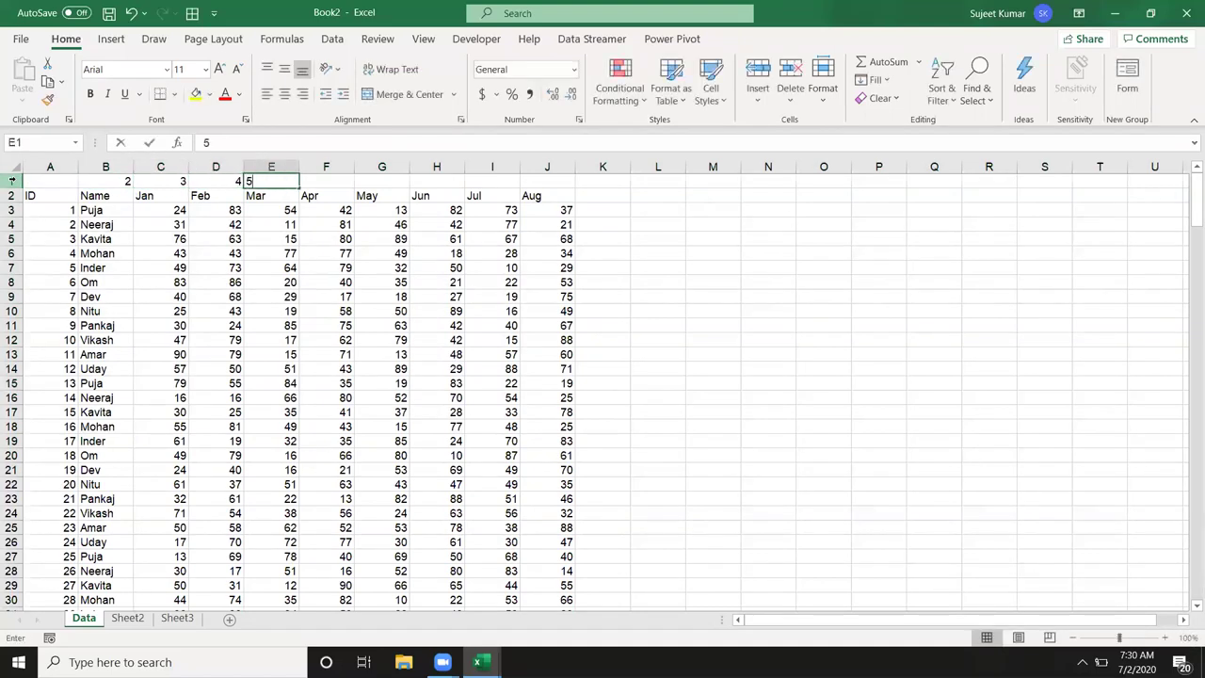
{"action": "key", "text": "Tab"}
{"action": "type", "text": "6"}
{"action": "key", "text": "BackSpace"}
{"action": "type", "text": "5"}
{"action": "key", "text": "Tab"}
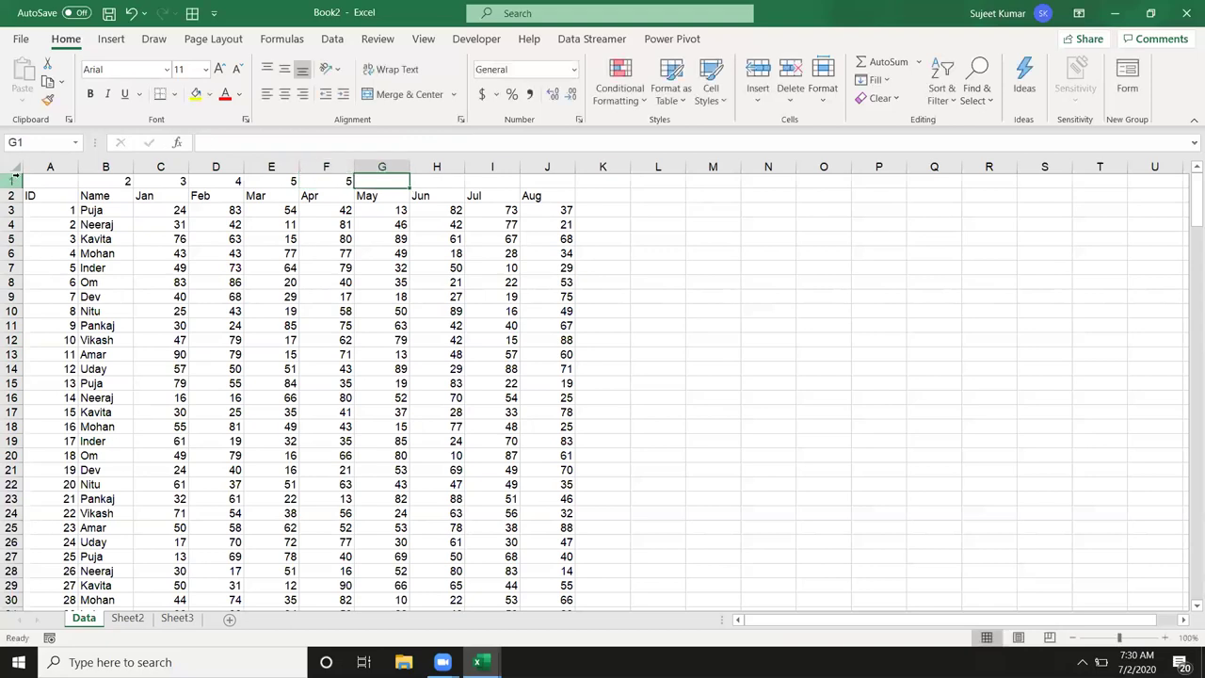
{"action": "type", "text": "6"}
{"action": "key", "text": "Tab"}
{"action": "type", "text": "7"}
{"action": "key", "text": "Tab"}
{"action": "type", "text": "8"}
{"action": "key", "text": "Tab"}
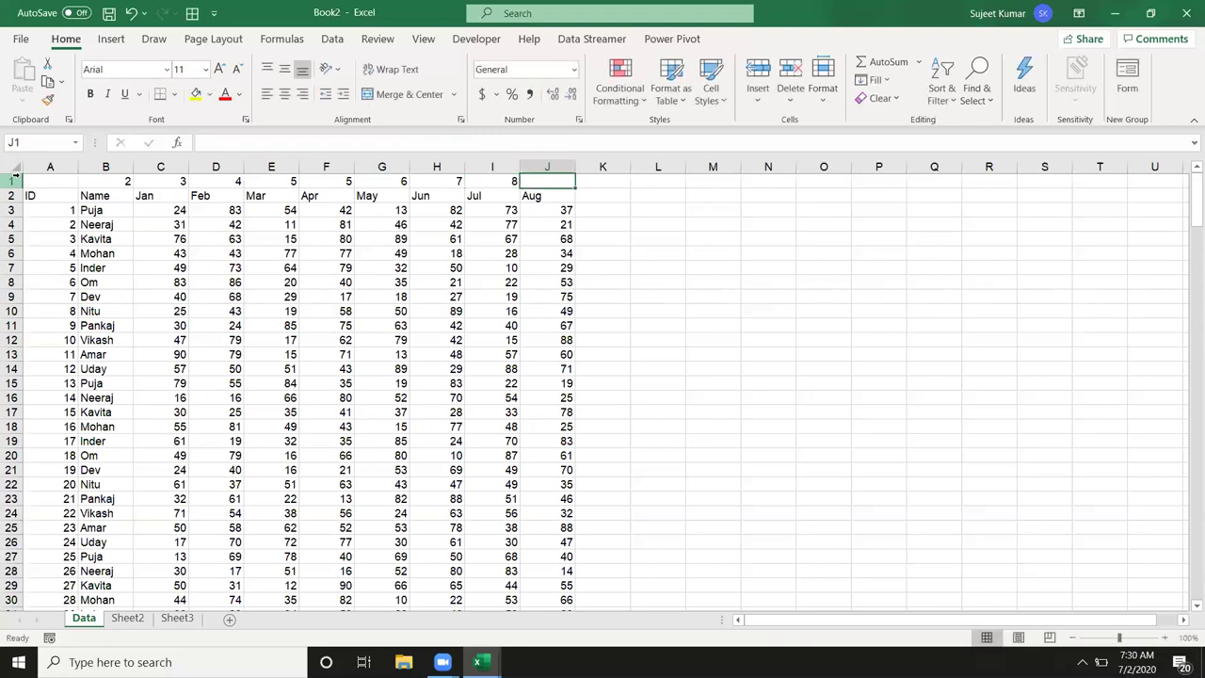
{"action": "type", "text": "9"}
{"action": "key", "text": "Return"}
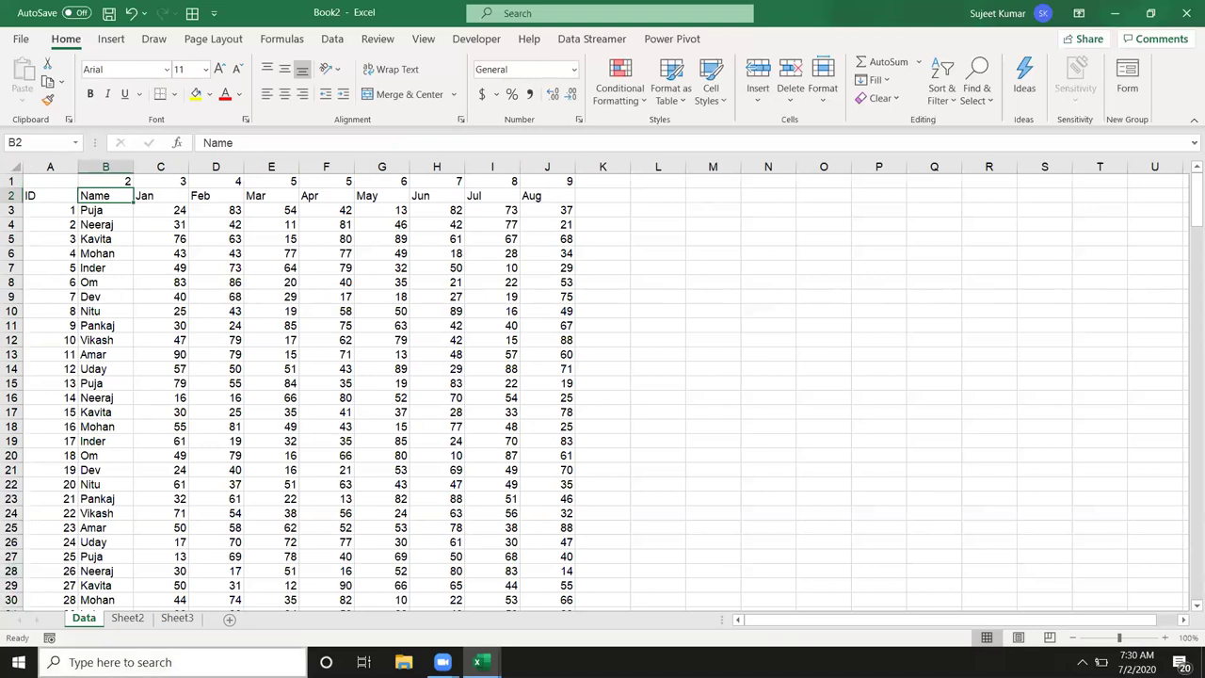
{"action": "left_click", "coordinate": [141, 620]}
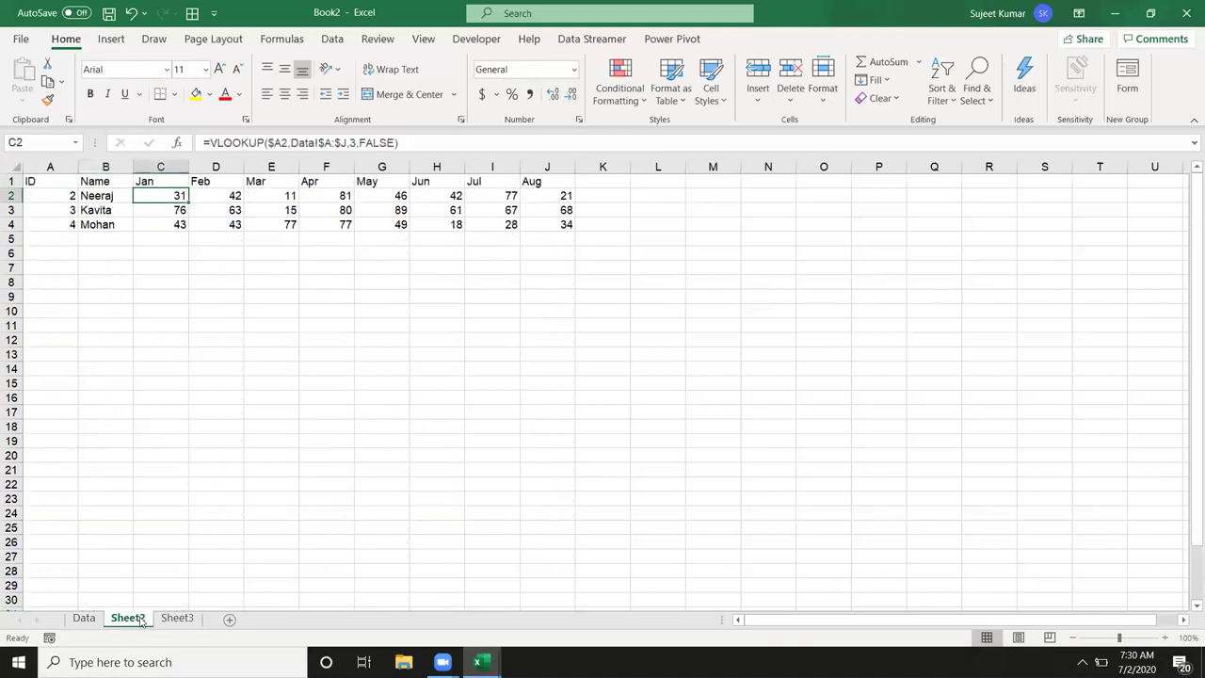
Step: Enter ID 4 in Sheet2 cell B9
{"action": "left_click", "coordinate": [87, 292]}
{"action": "type", "text": "4"}
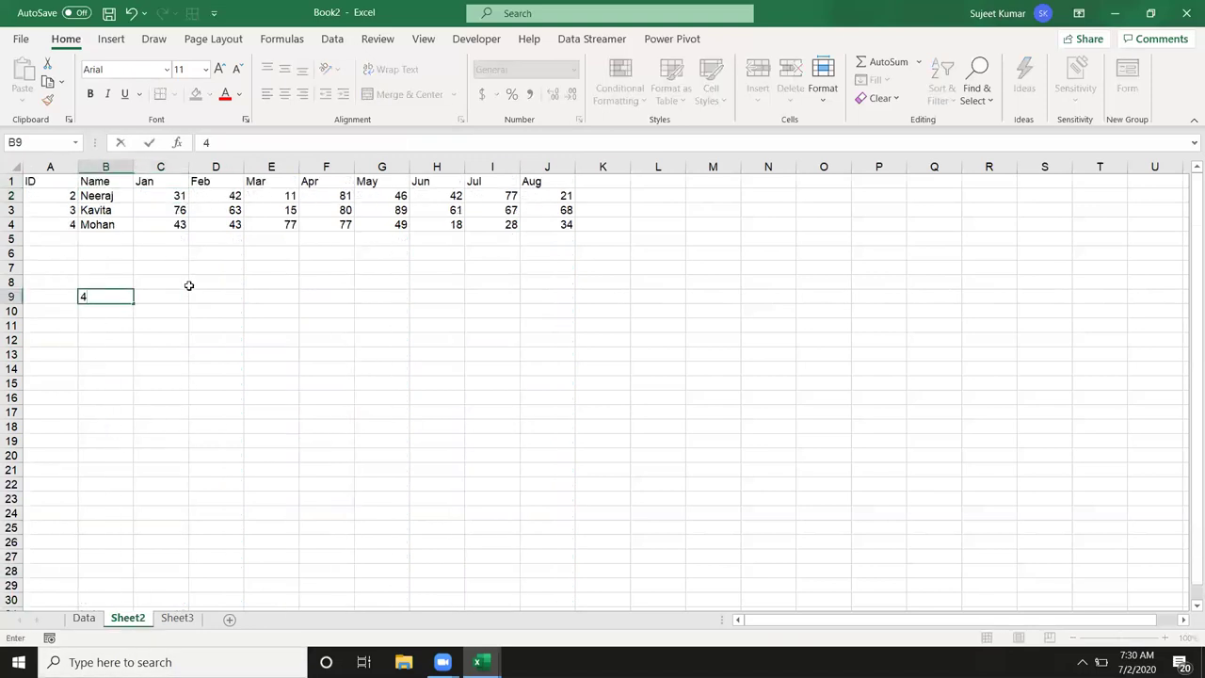
{"action": "key", "text": "Tab"}
{"action": "left_click", "coordinate": [189, 285]}
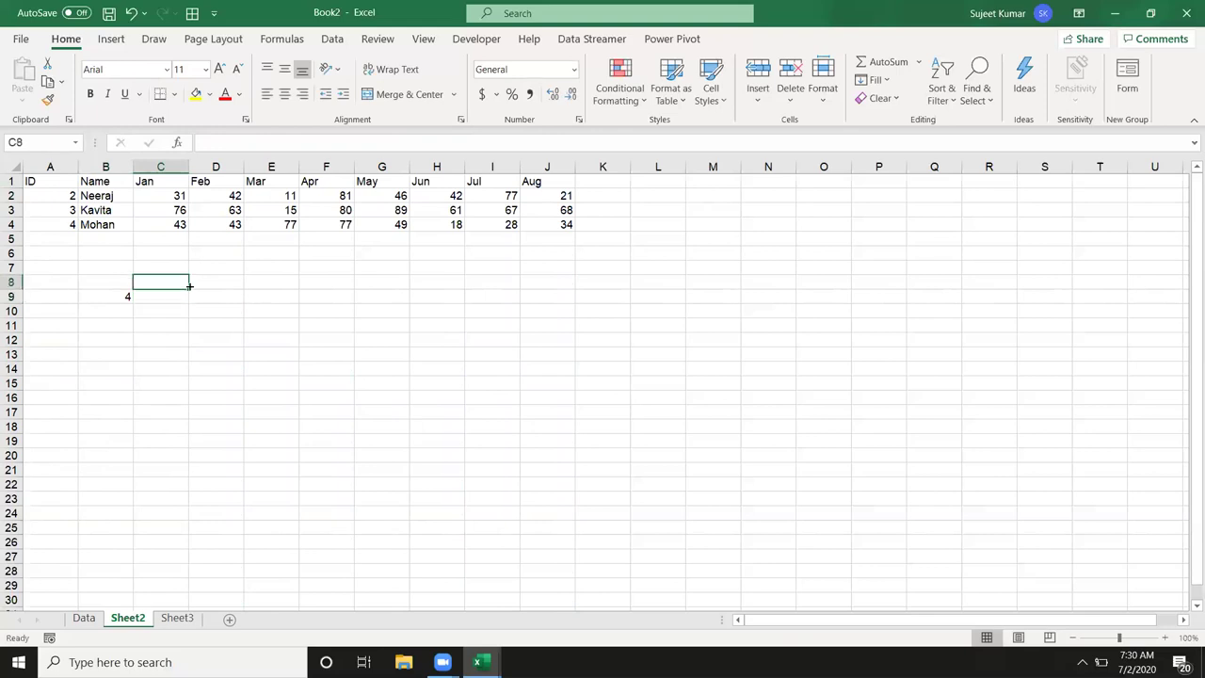
{"action": "key", "text": "Down"}
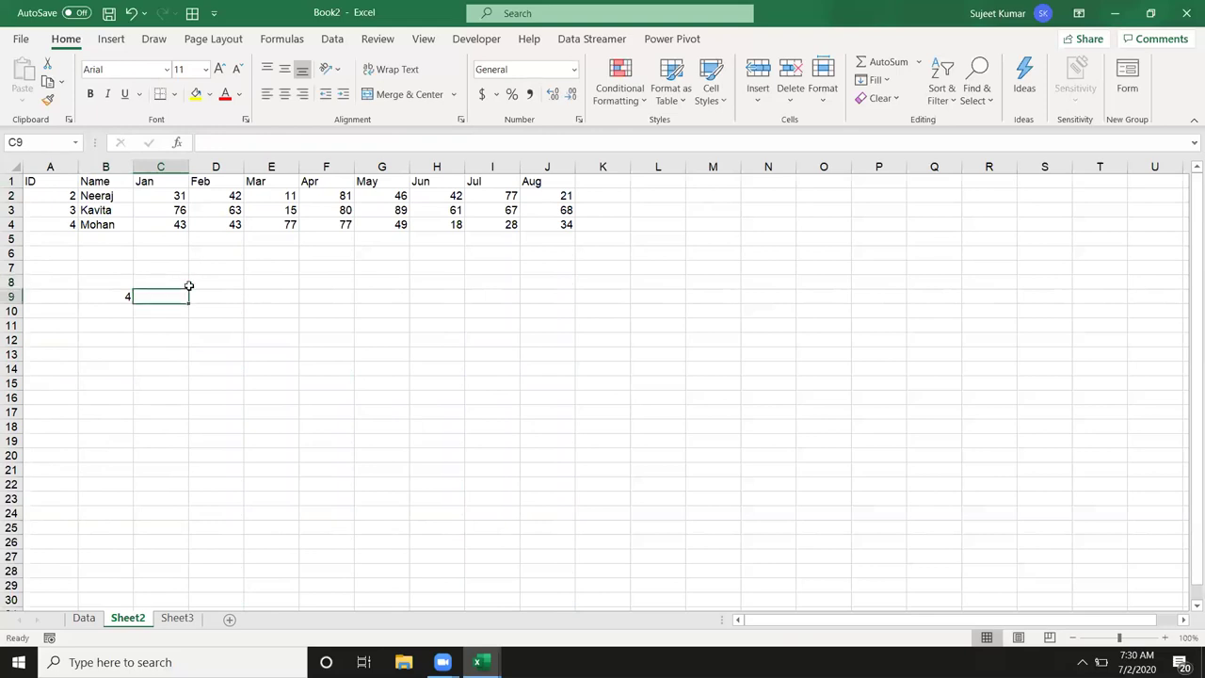
{"action": "left_click", "coordinate": [189, 285]}
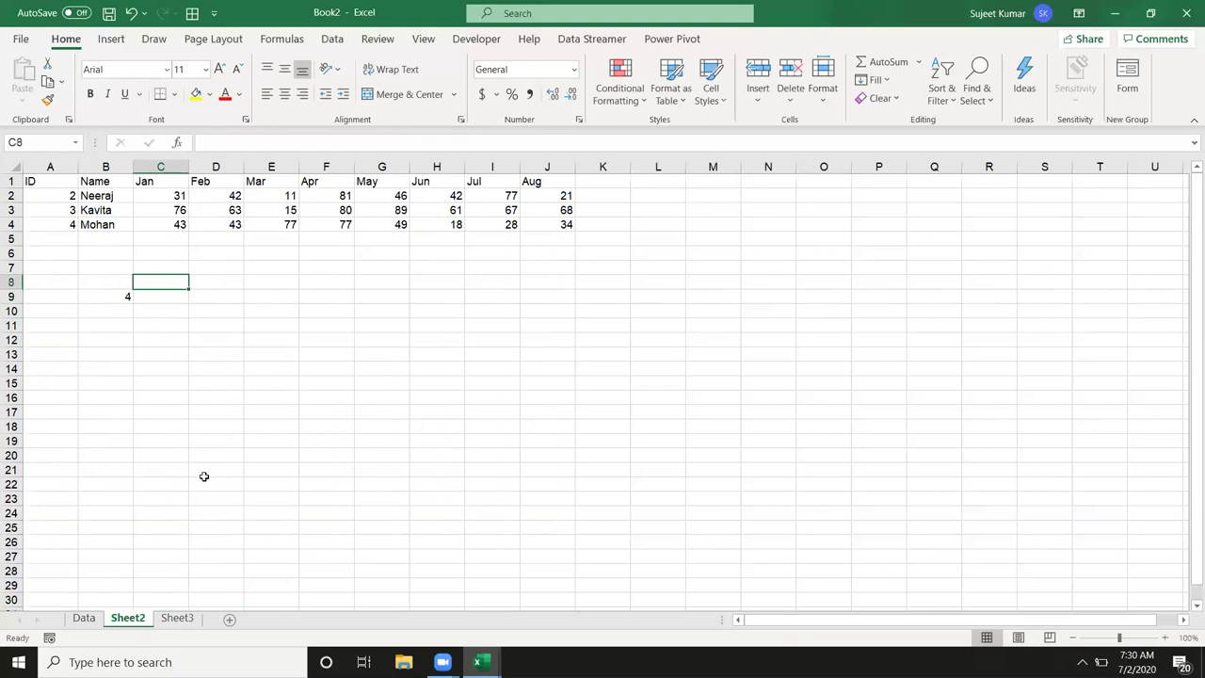
Step: Move the Data sheet's column-number row to row 236 and delete the emptied row 1
{"action": "left_click", "coordinate": [84, 618]}
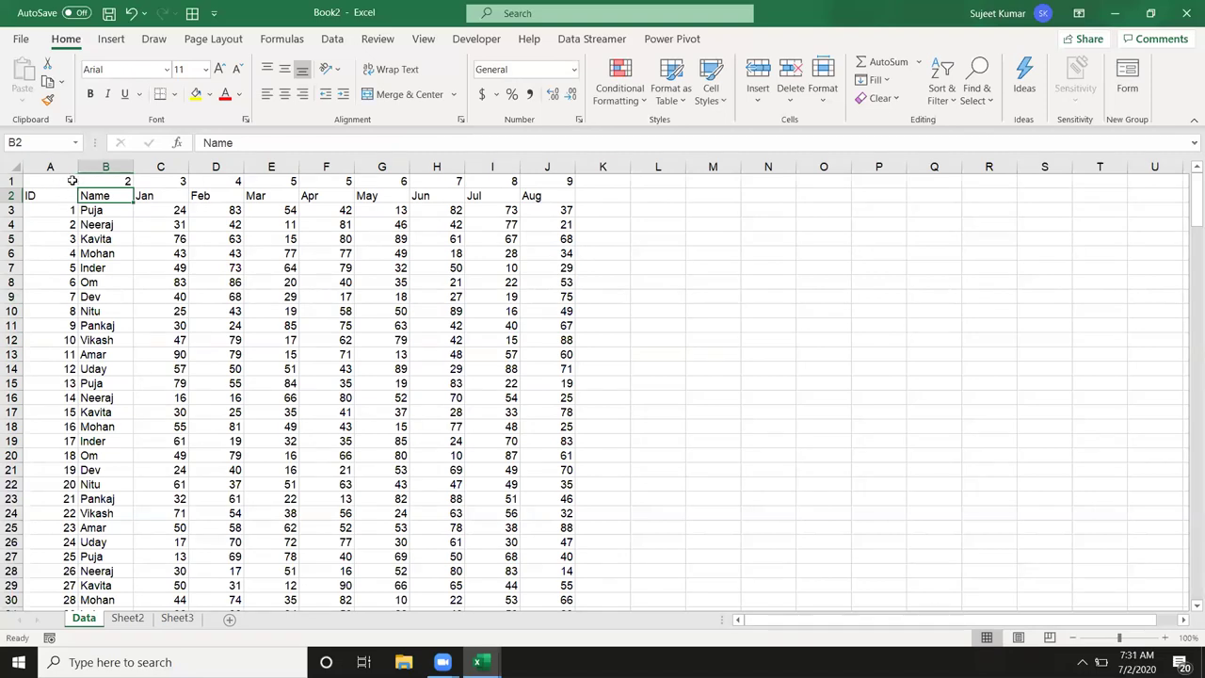
{"action": "left_click", "coordinate": [14, 180]}
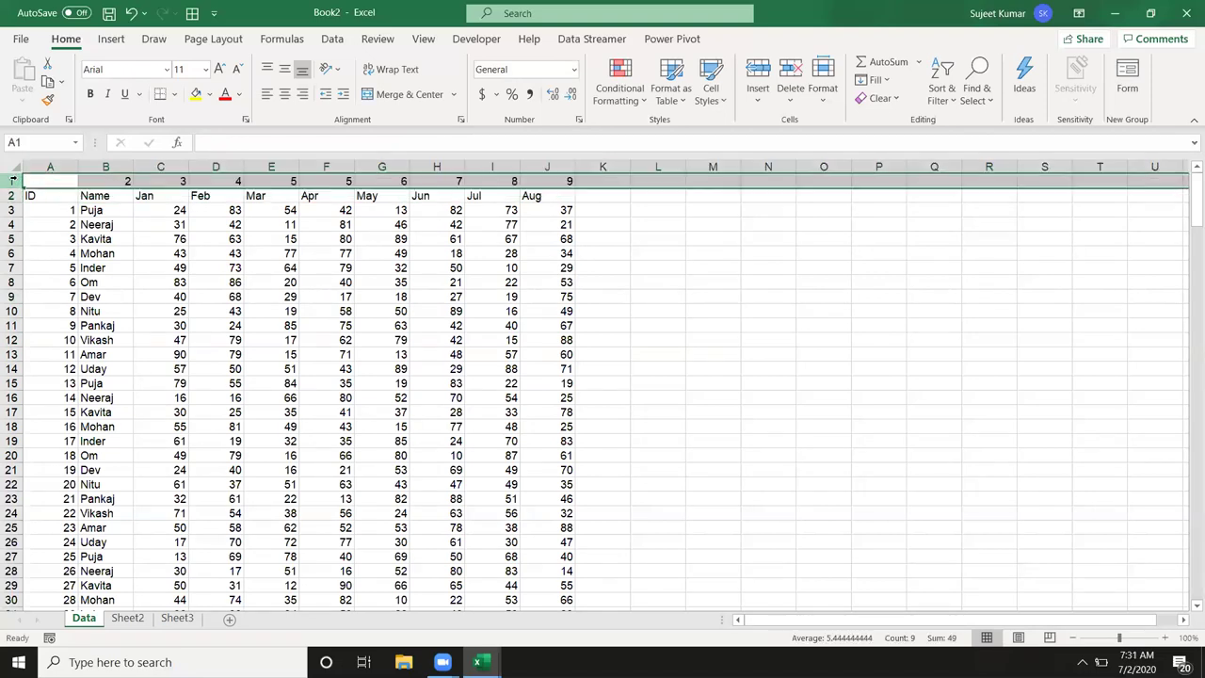
{"action": "key", "text": "ctrl+c"}
{"action": "key", "text": "Down"}
{"action": "key", "text": "ctrl+Down"}
{"action": "key", "text": "Down"}
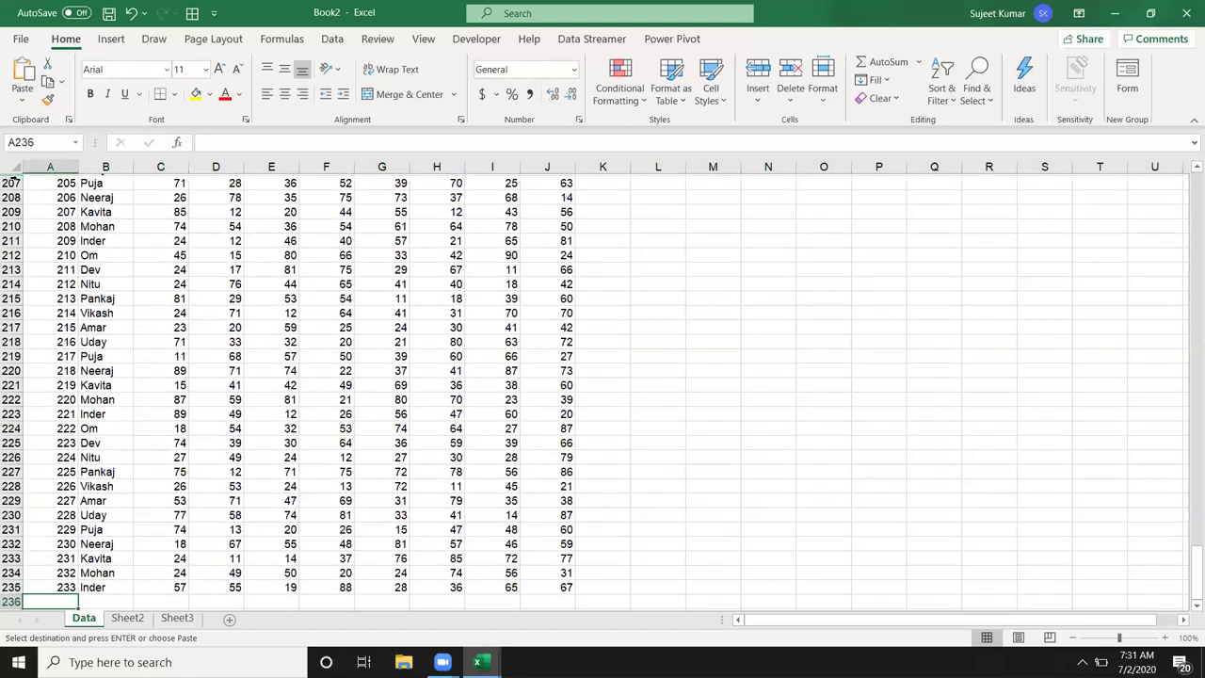
{"action": "key", "text": "Return"}
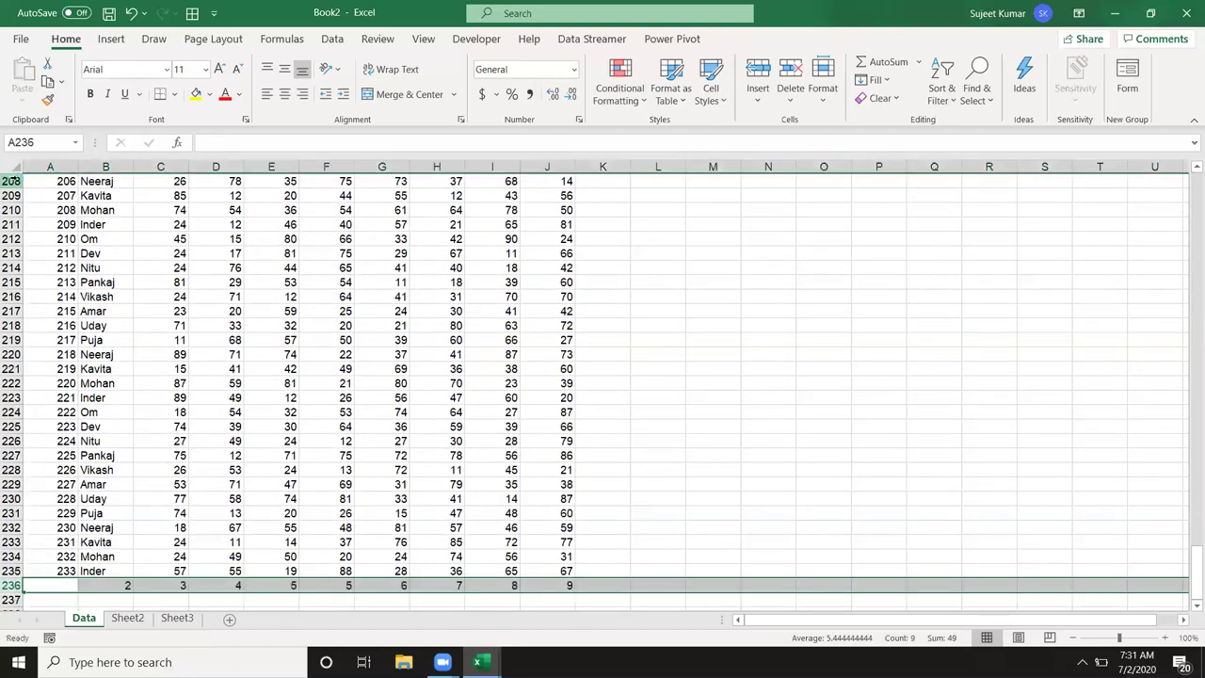
{"action": "key", "text": "ctrl+Home"}
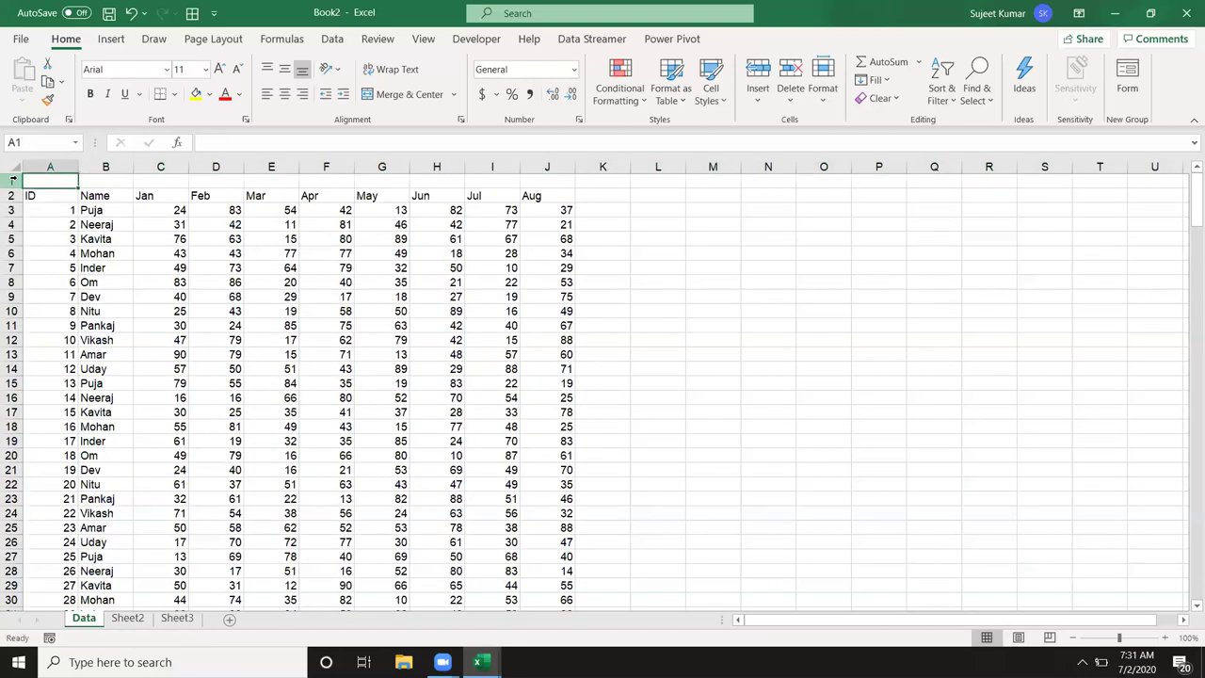
{"action": "left_click", "coordinate": [13, 179]}
{"action": "key", "text": "ctrl+minus"}
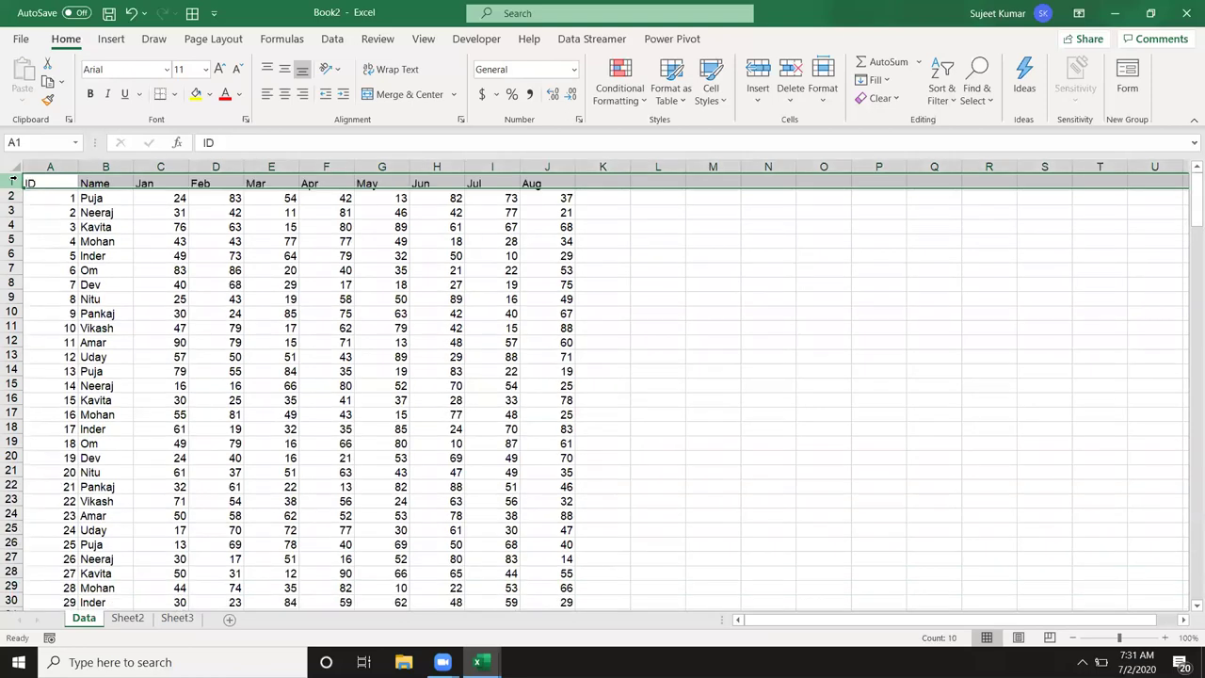
Step: Enter Mar in cell C8 of Sheet2
{"action": "left_click", "coordinate": [128, 617]}
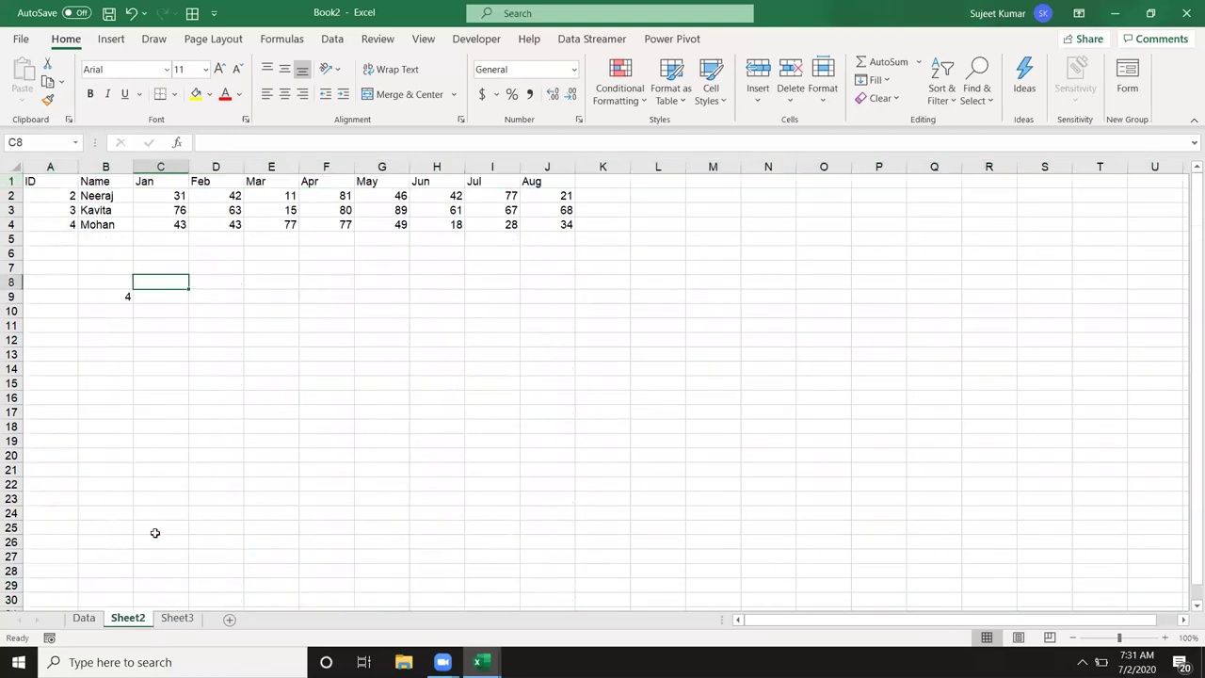
{"action": "type", "text": "Mar"}
{"action": "key", "text": "Return"}
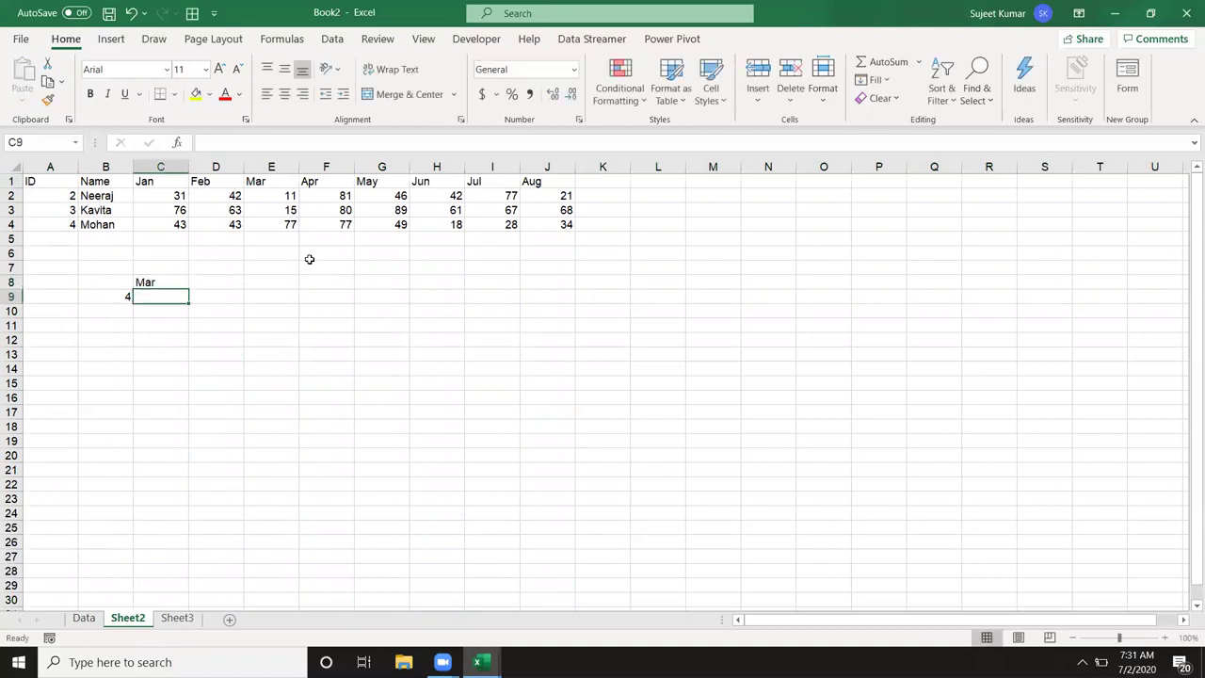
Step: Start a VLOOKUP in C9 that looks up B9 in Data!A:J
{"action": "type", "text": "=vlo"}
{"action": "key", "text": "Tab"}
{"action": "key", "text": "Left"}
{"action": "type", "text": ","}
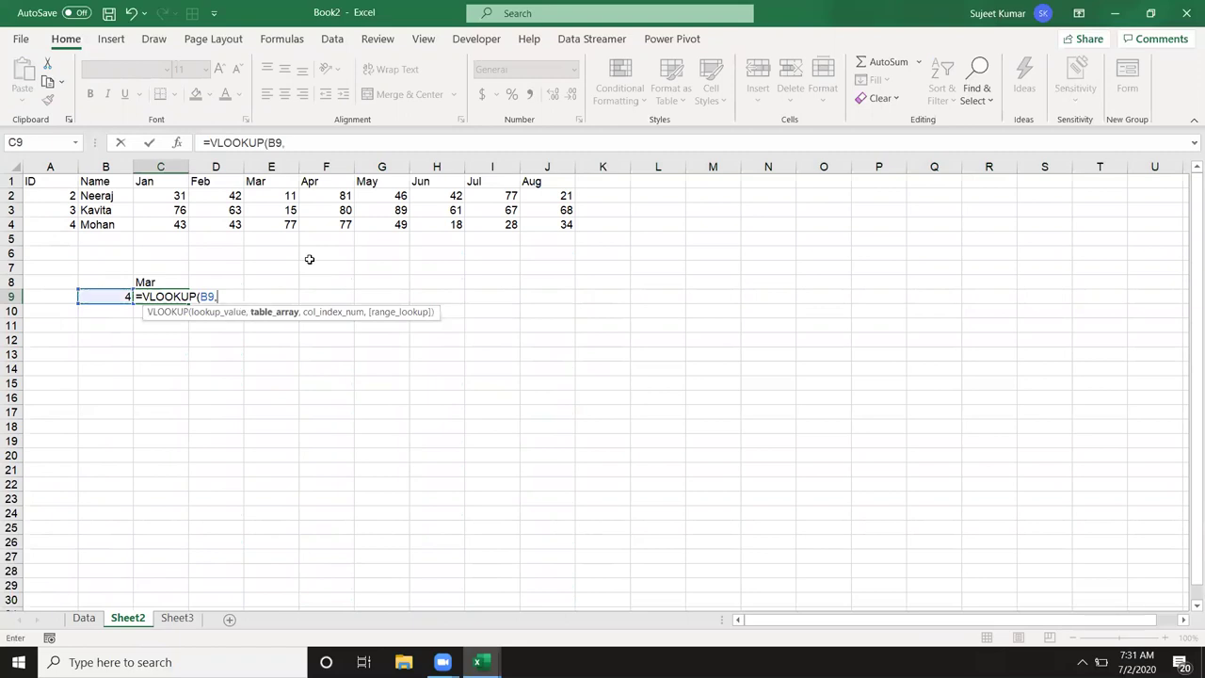
{"action": "left_click", "coordinate": [85, 618]}
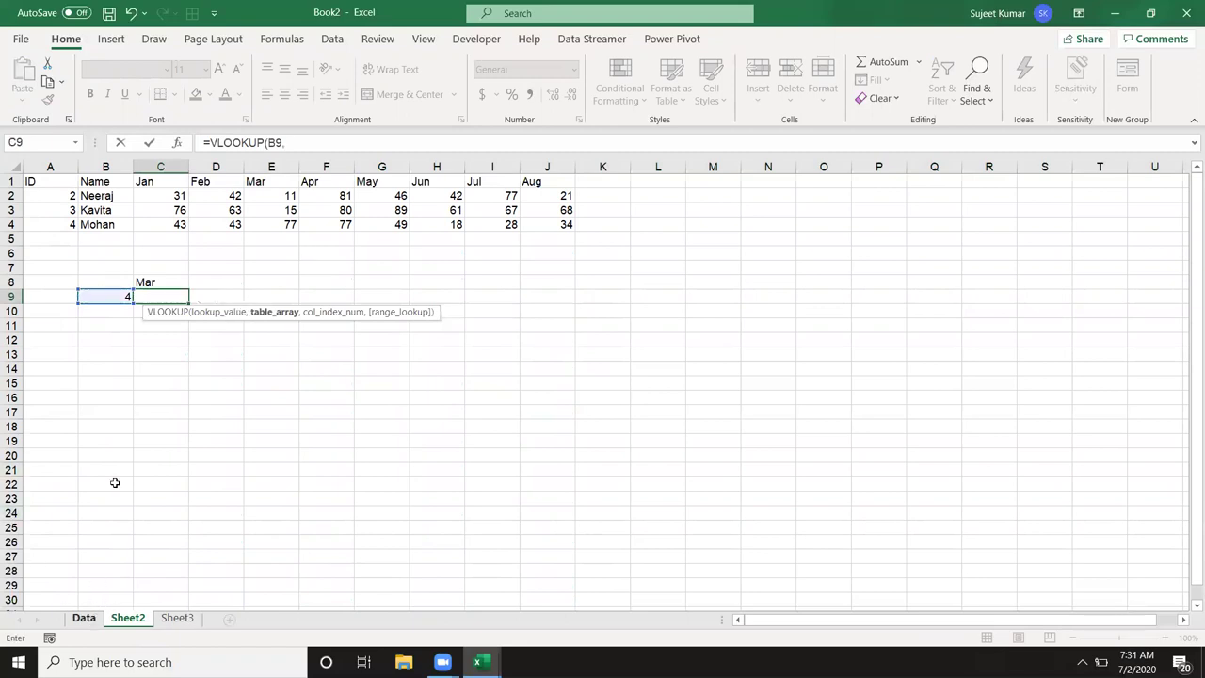
{"action": "left_click_drag", "start_coordinate": [52, 167], "coordinate": [533, 160]}
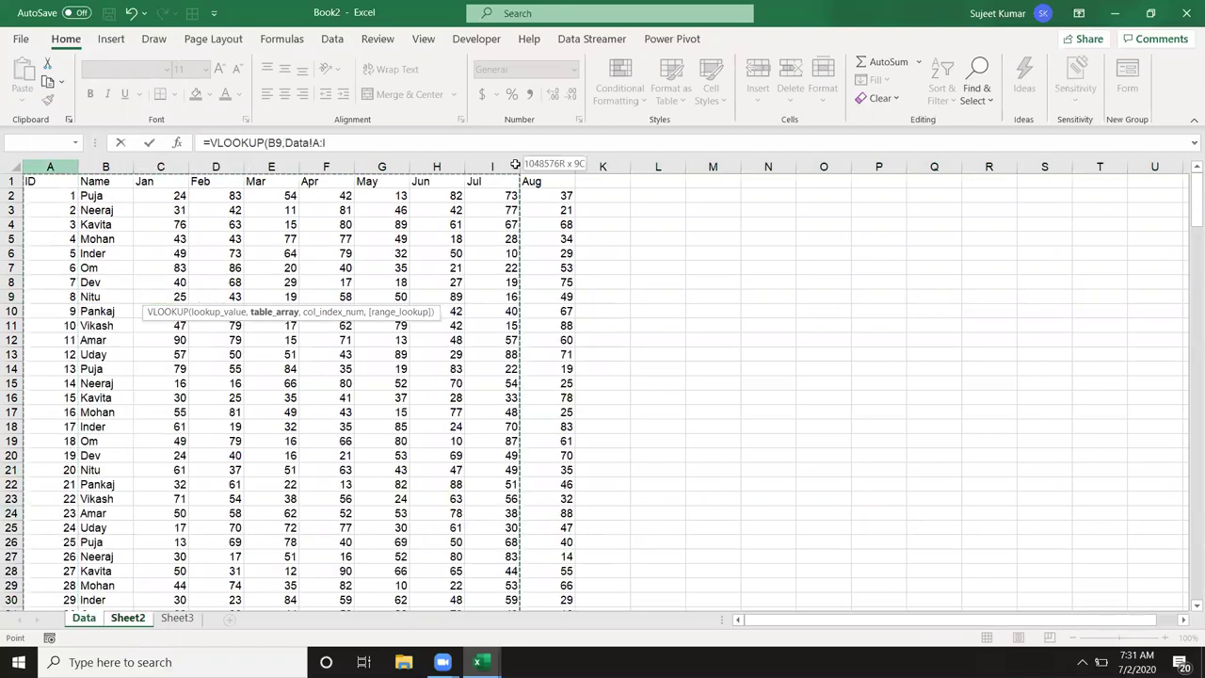
Step: Nest HLOOKUP(B2,Data!1:235,235,0) as the column index and commit the formula, showing #N/A
{"action": "type", "text": ","}
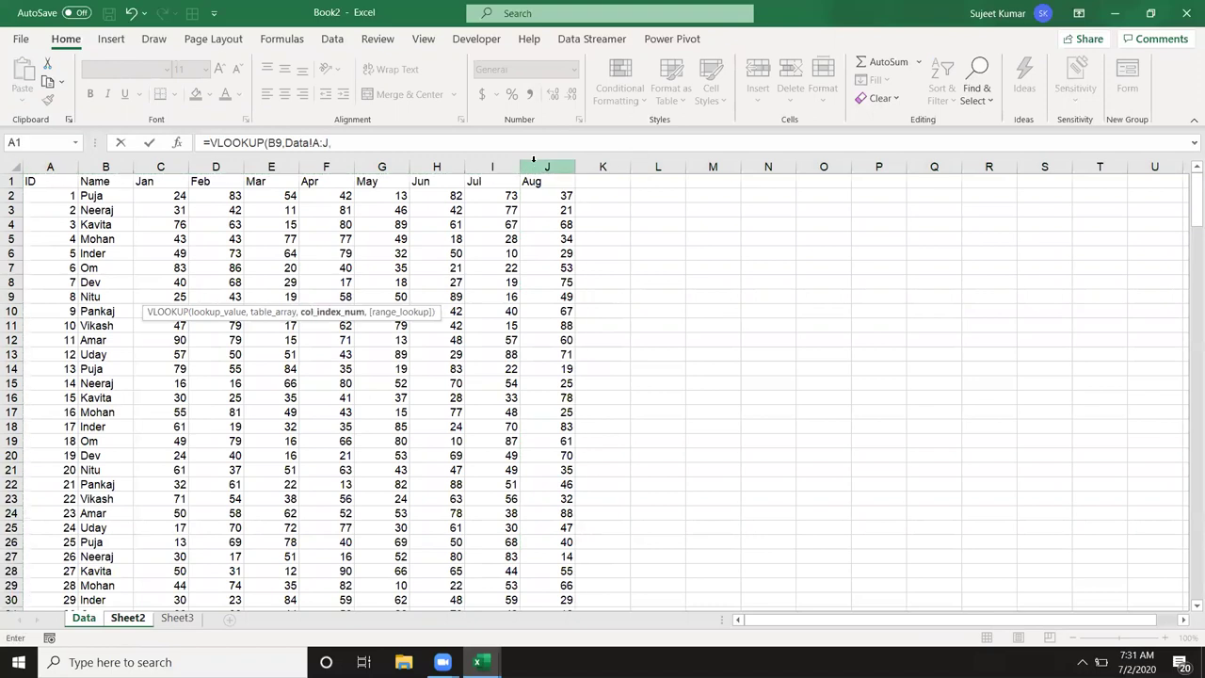
{"action": "type", "text": "hl"}
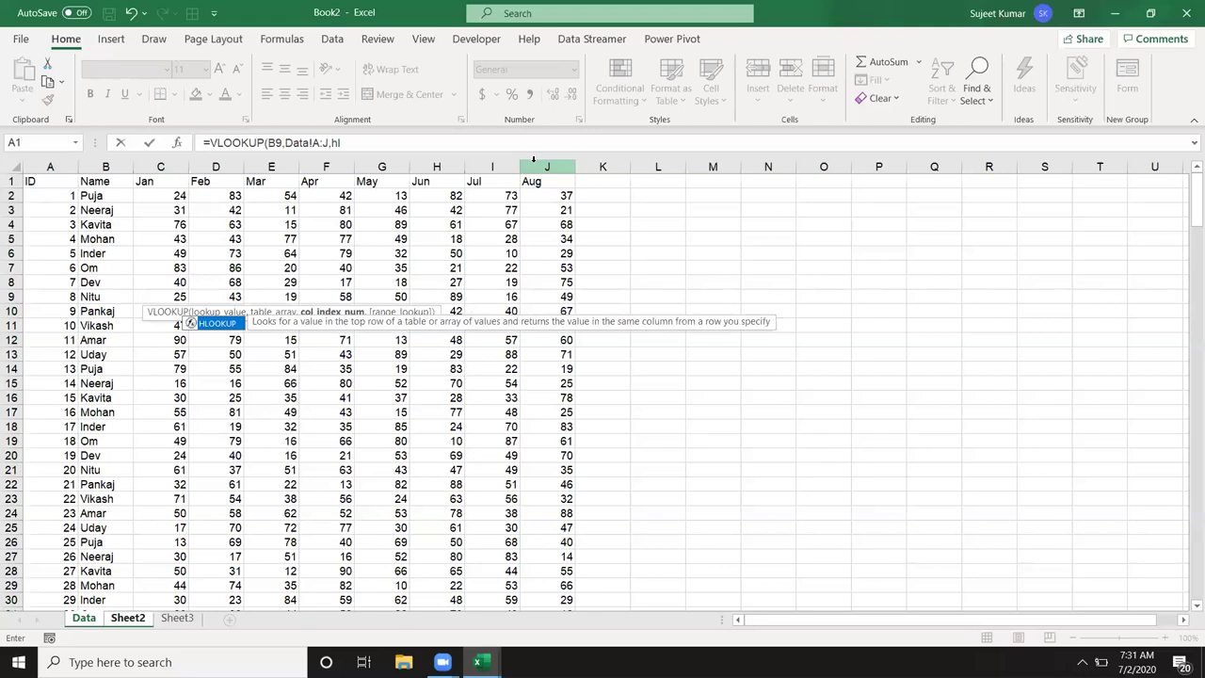
{"action": "key", "text": "Tab"}
{"action": "type", "text": "b2"}
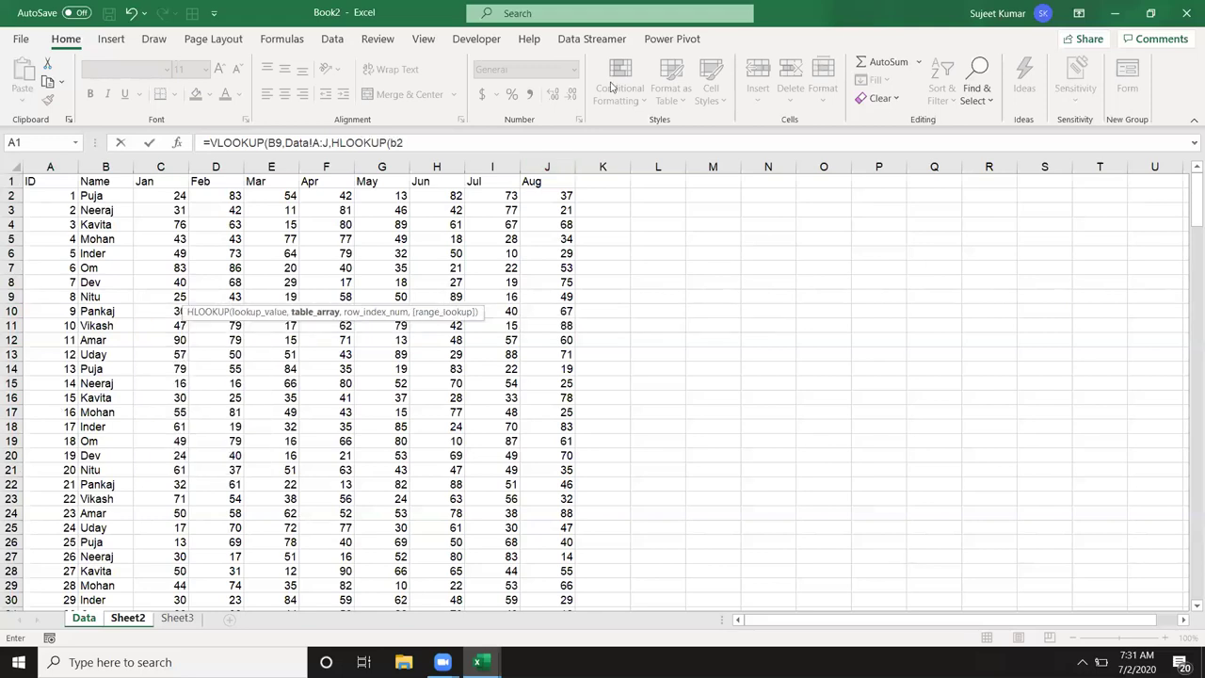
{"action": "type", "text": ","}
{"action": "left_click", "coordinate": [12, 181]}
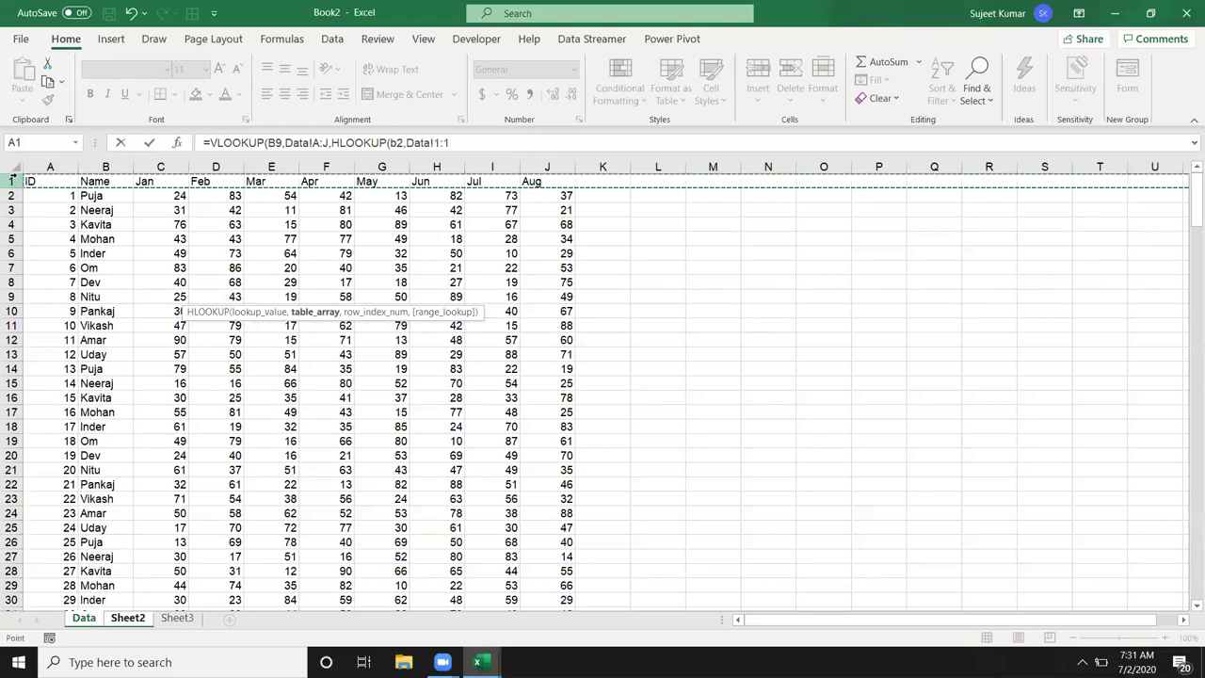
{"action": "key", "text": "ctrl+shift+Down"}
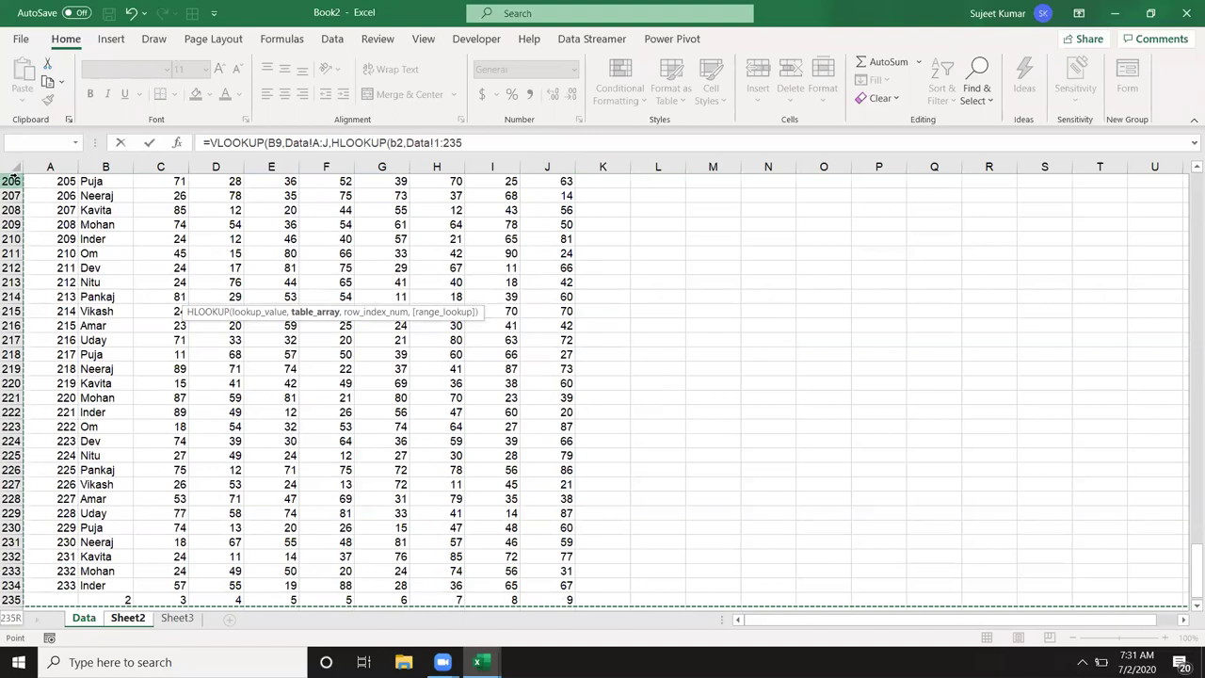
{"action": "type", "text": ","}
{"action": "type", "text": "235"}
{"action": "type", "text": ","}
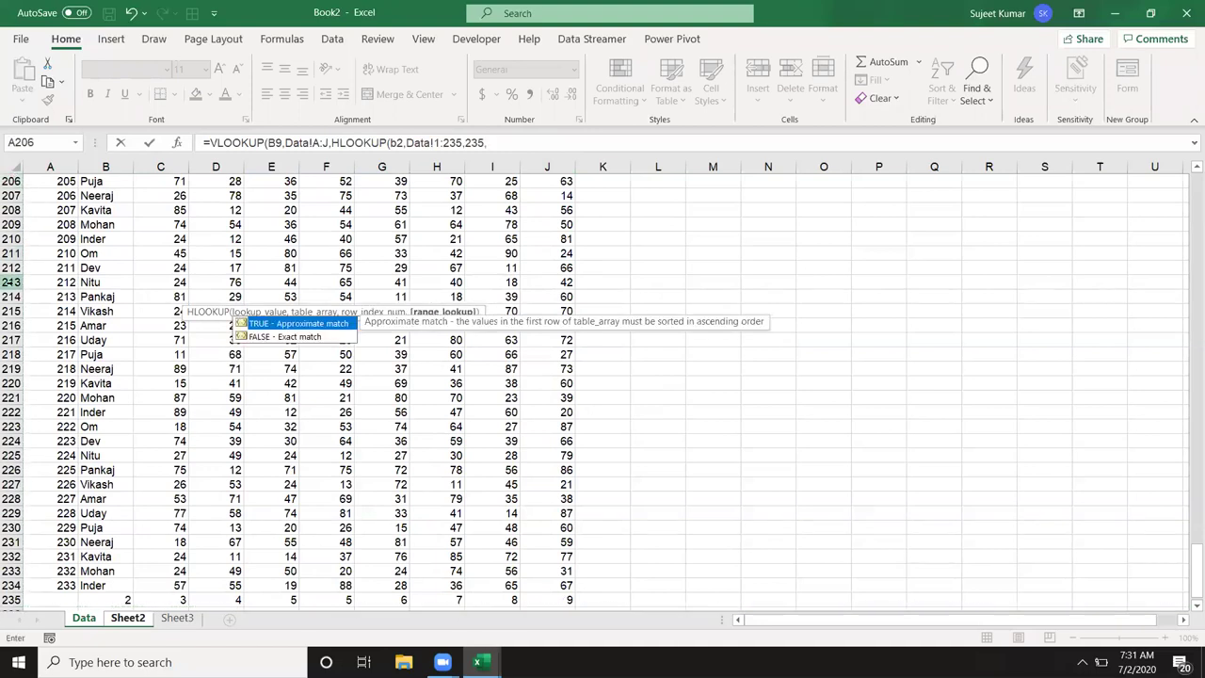
{"action": "type", "text": "0)"}
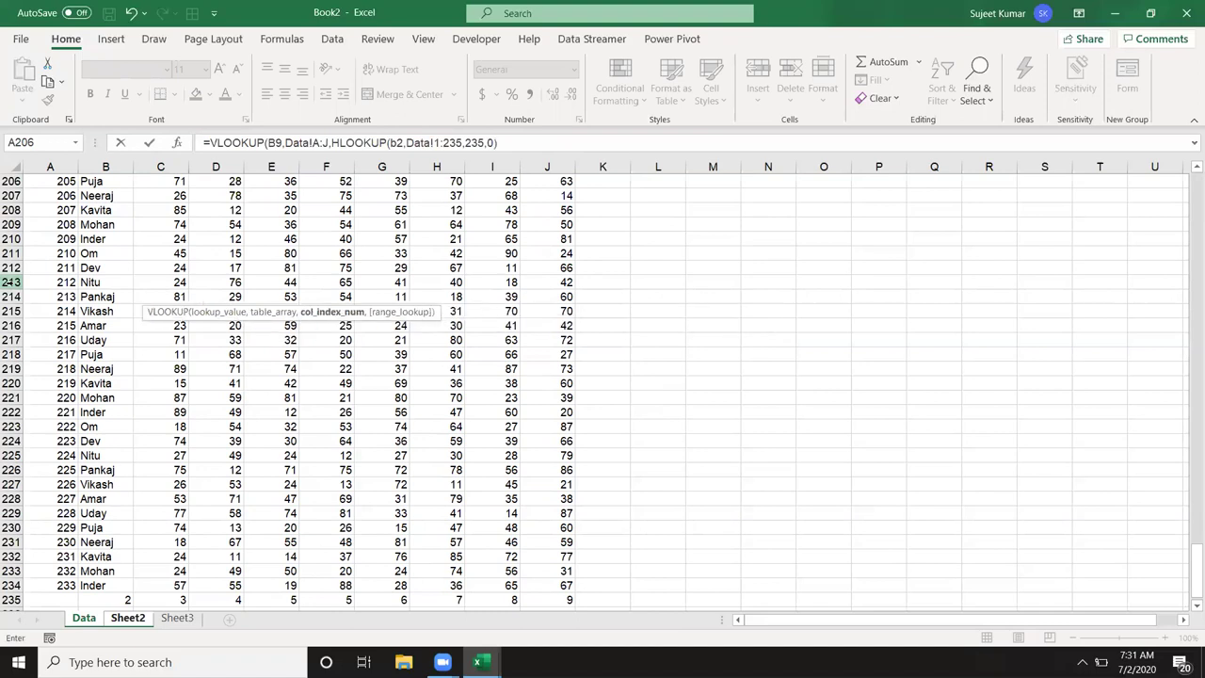
{"action": "type", "text": ",0)"}
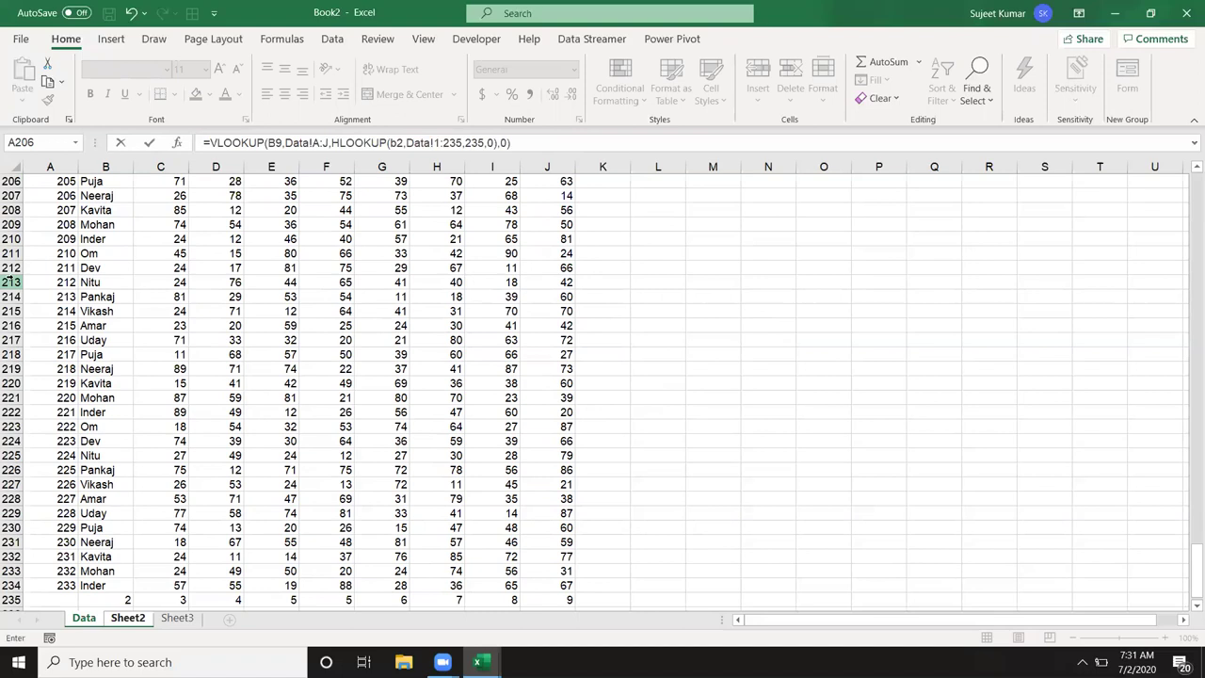
{"action": "key", "text": "Return"}
{"action": "key", "text": "Up"}
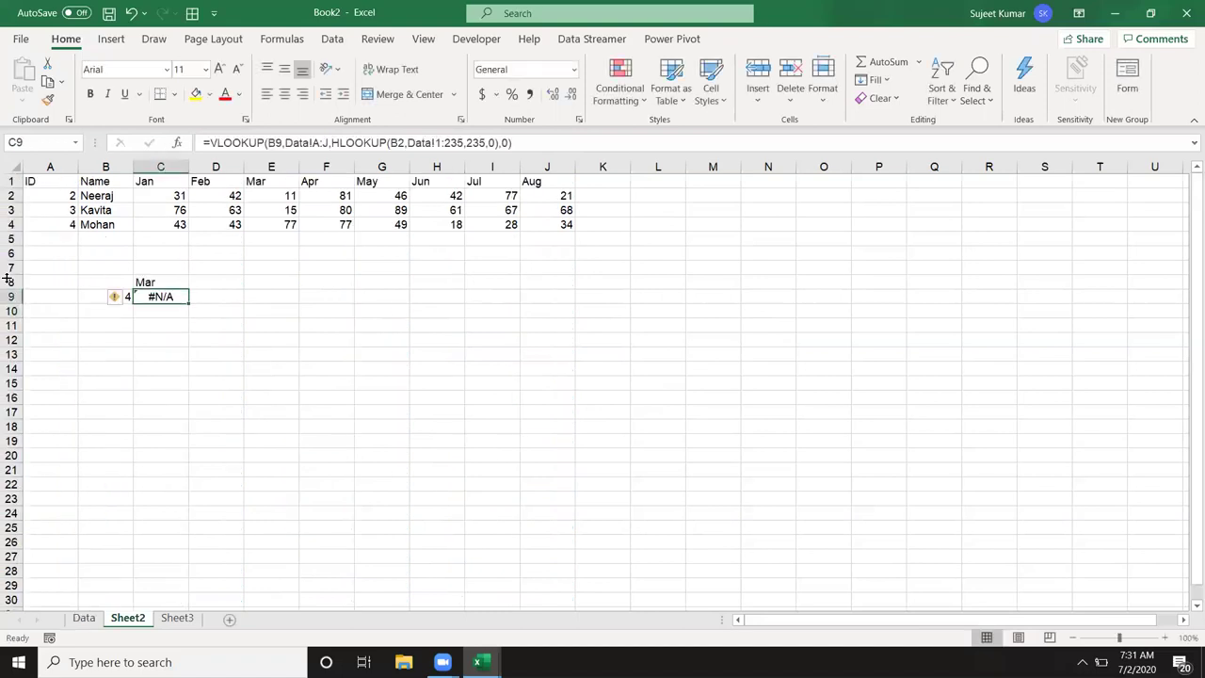
Step: Repoint the HLOOKUP lookup value in C9 to the month cell so it returns 77
{"action": "left_click", "coordinate": [415, 142]}
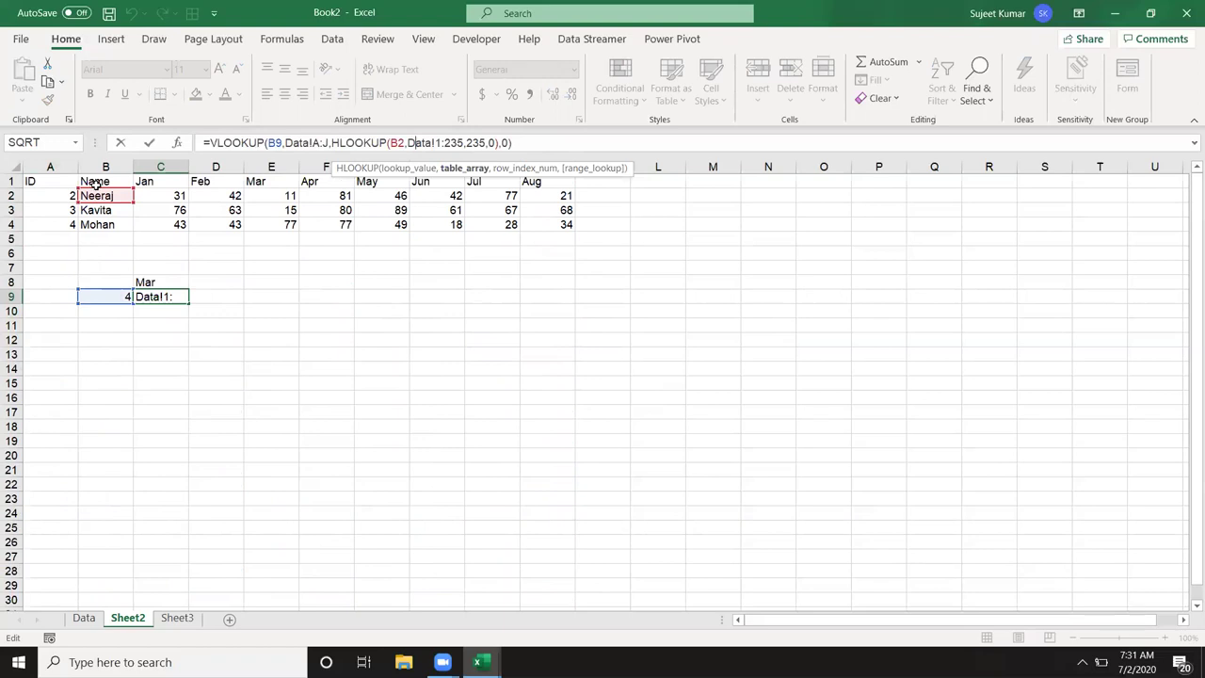
{"action": "left_click_drag", "start_coordinate": [94, 187], "coordinate": [165, 280]}
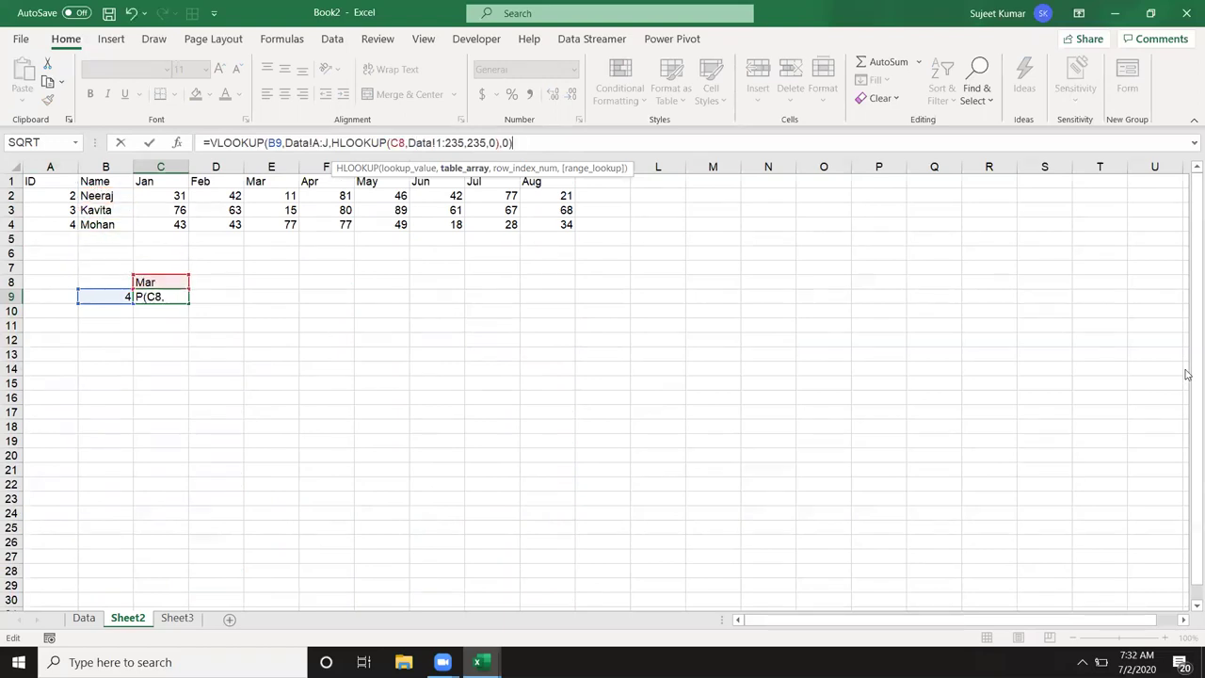
{"action": "key", "text": "Return"}
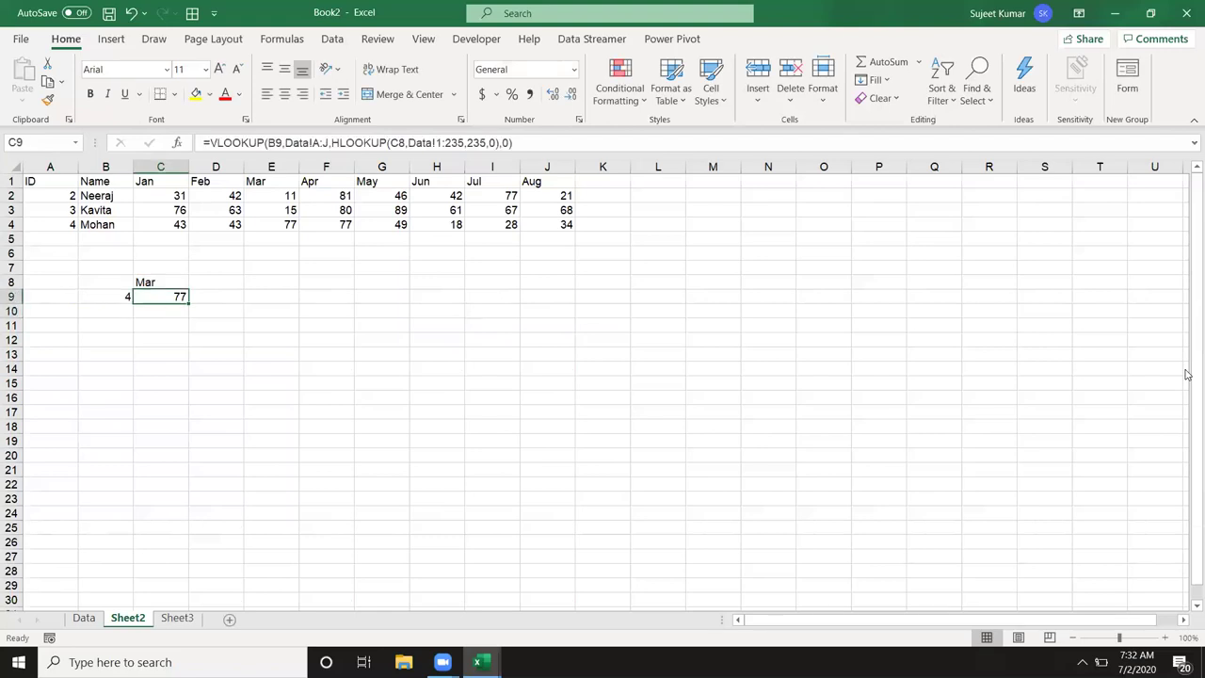
Step: Review C9's formula, then minimize Excel and bring Book2 back to Sheet2
{"action": "key", "text": "F2"}
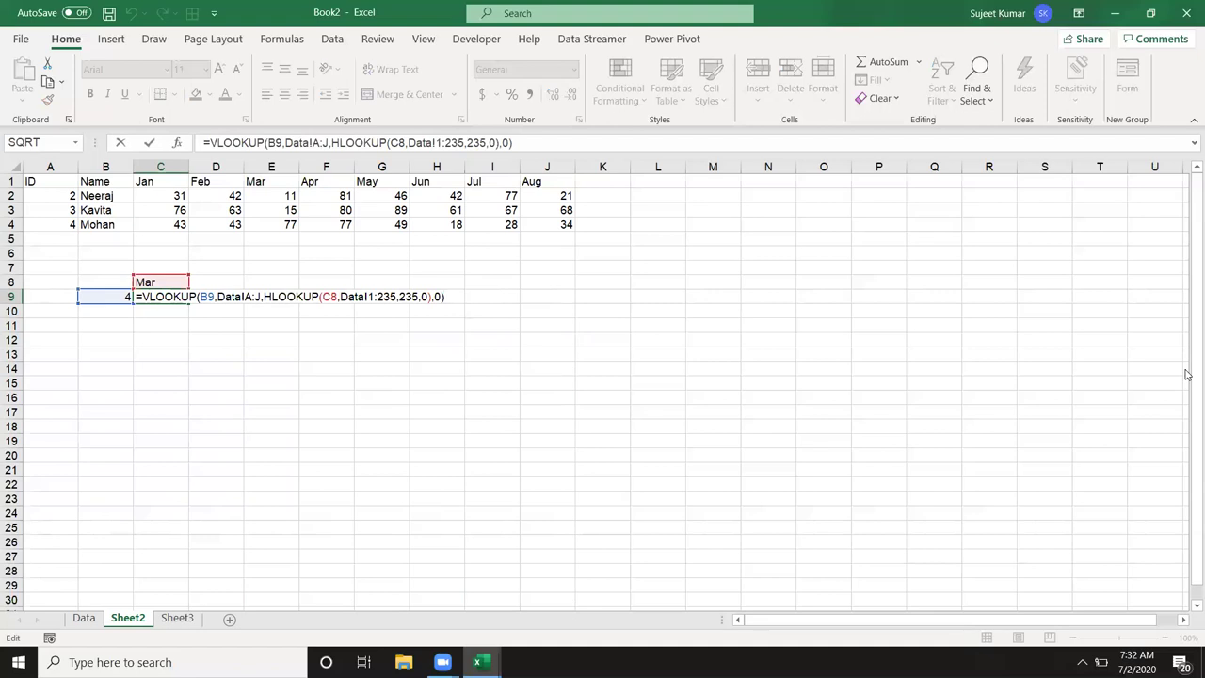
{"action": "key", "text": "Return"}
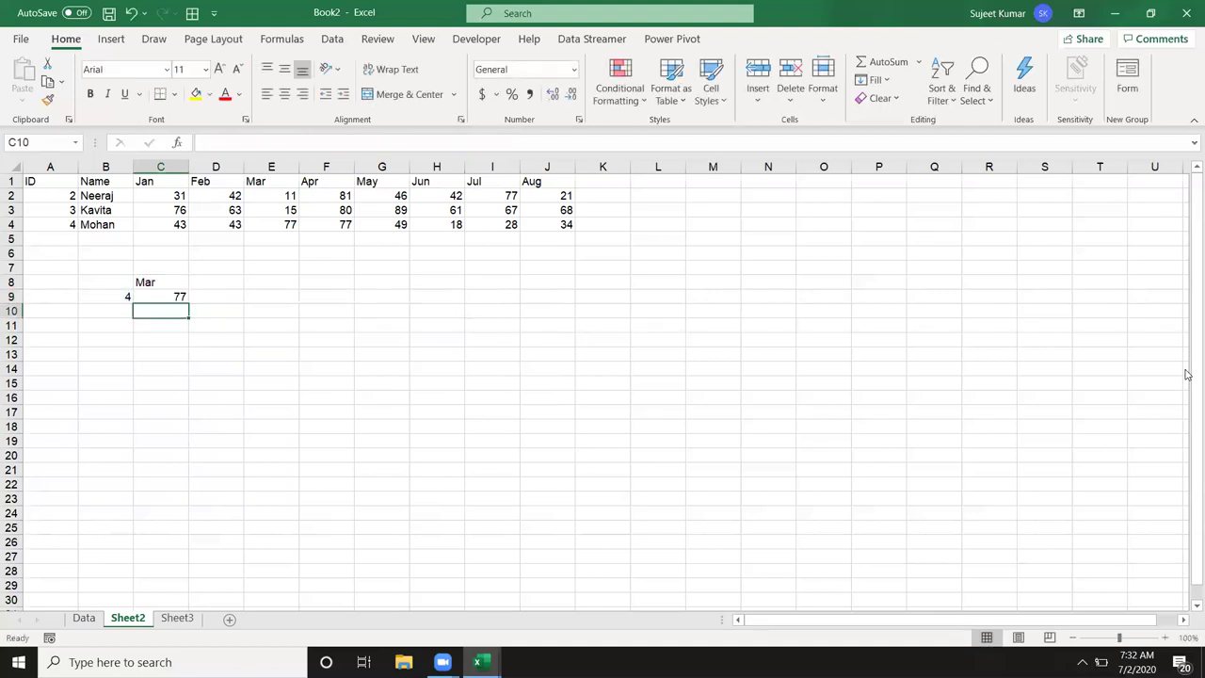
{"action": "key", "text": "super+d"}
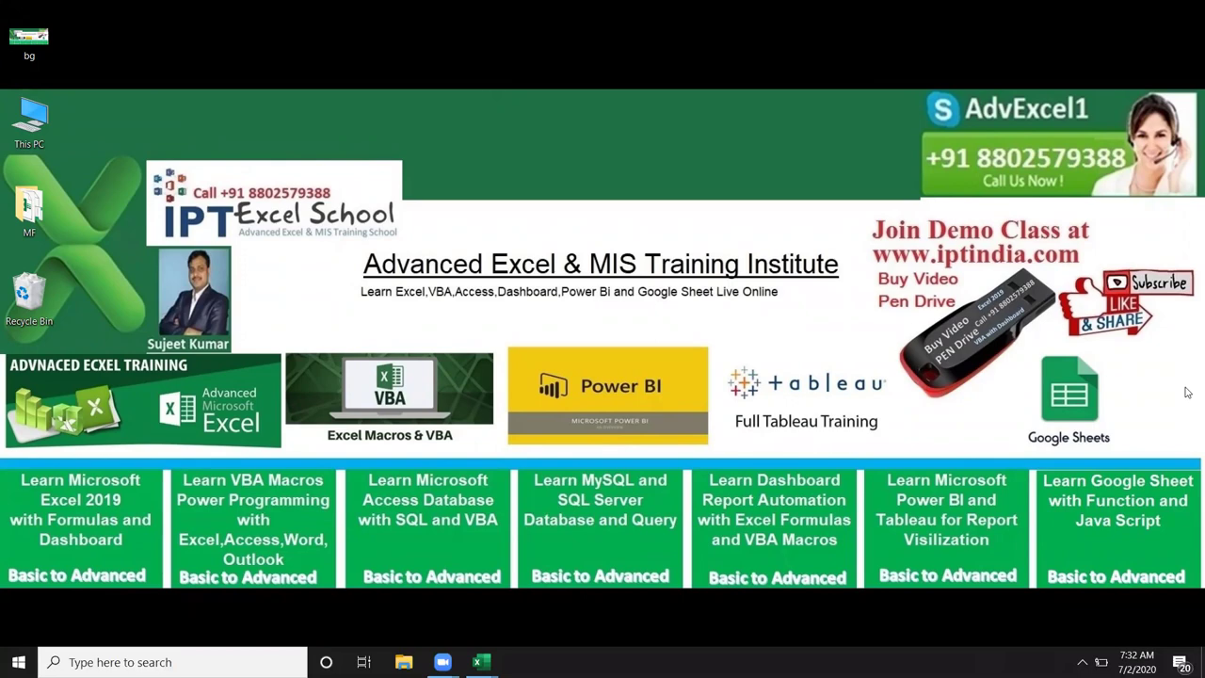
{"action": "left_click", "coordinate": [480, 661]}
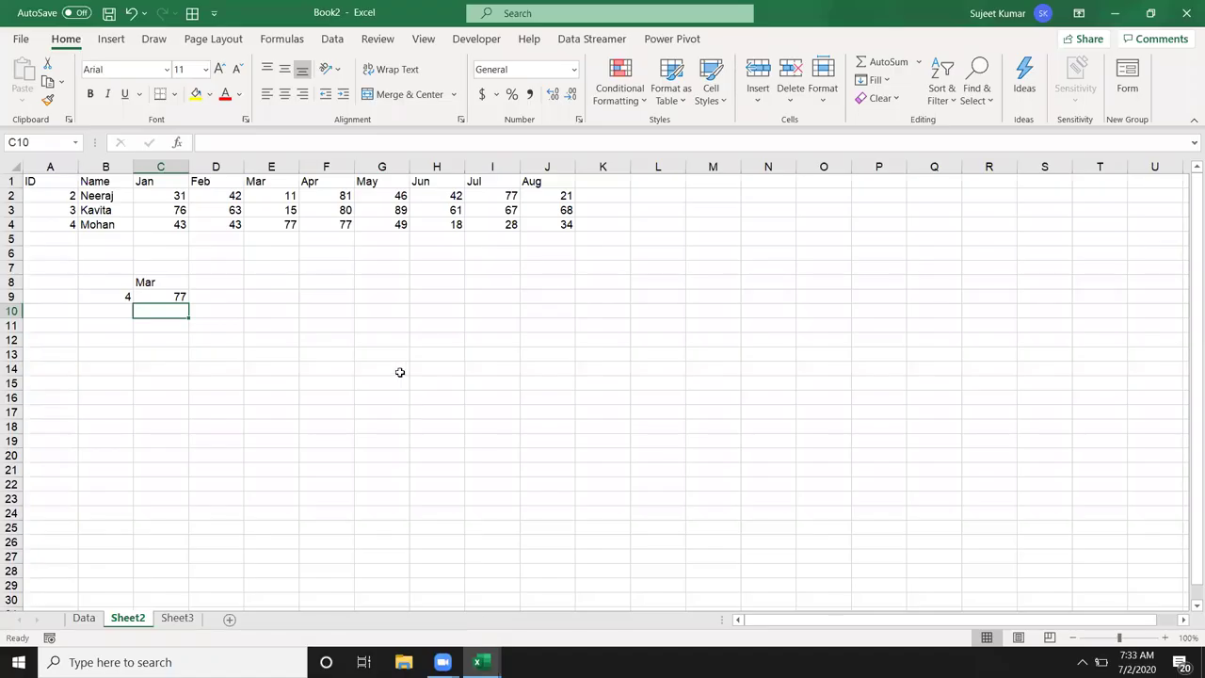
Step: Type a sample name with a trailing space into F9
{"action": "left_click", "coordinate": [325, 295]}
{"action": "double_click", "coordinate": [324, 295]}
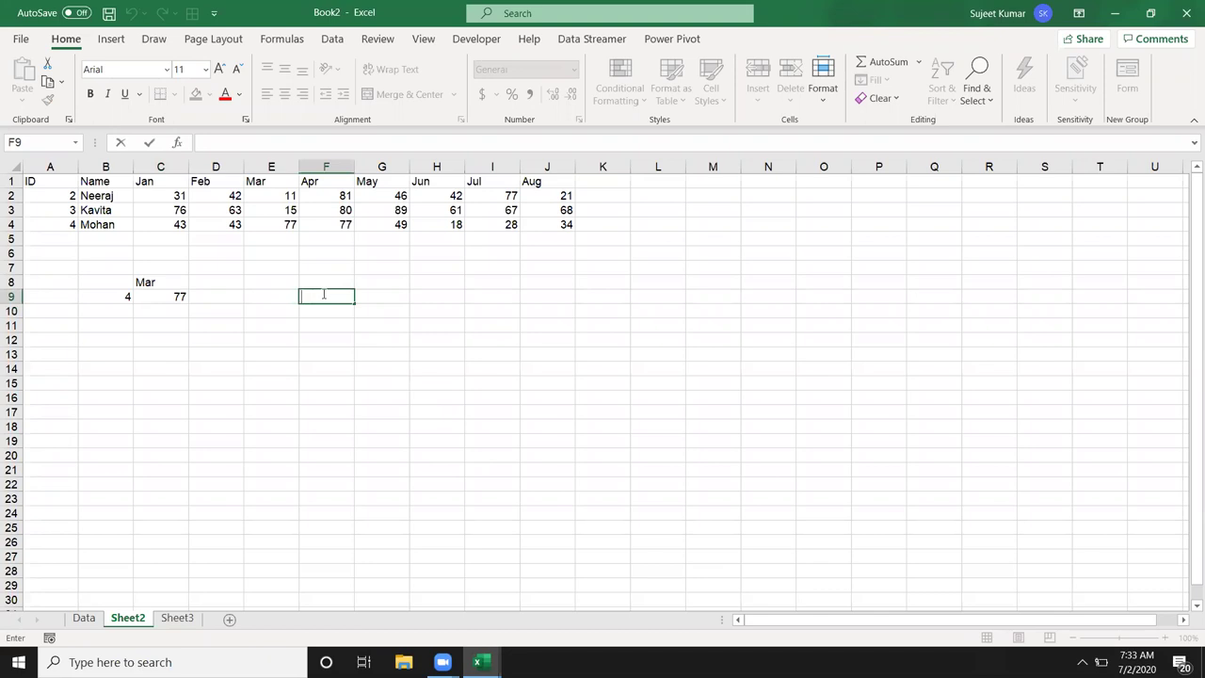
{"action": "type", "text": "Sujee"}
{"action": "type", "text": "t"}
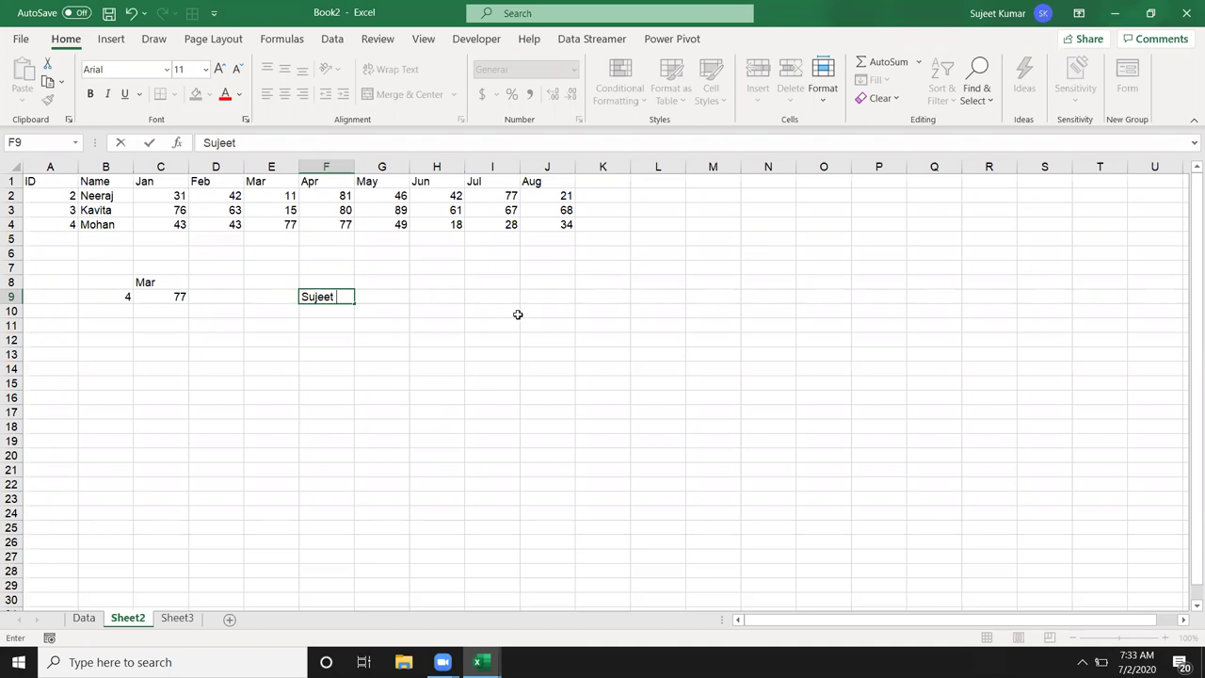
{"action": "key", "text": "Return"}
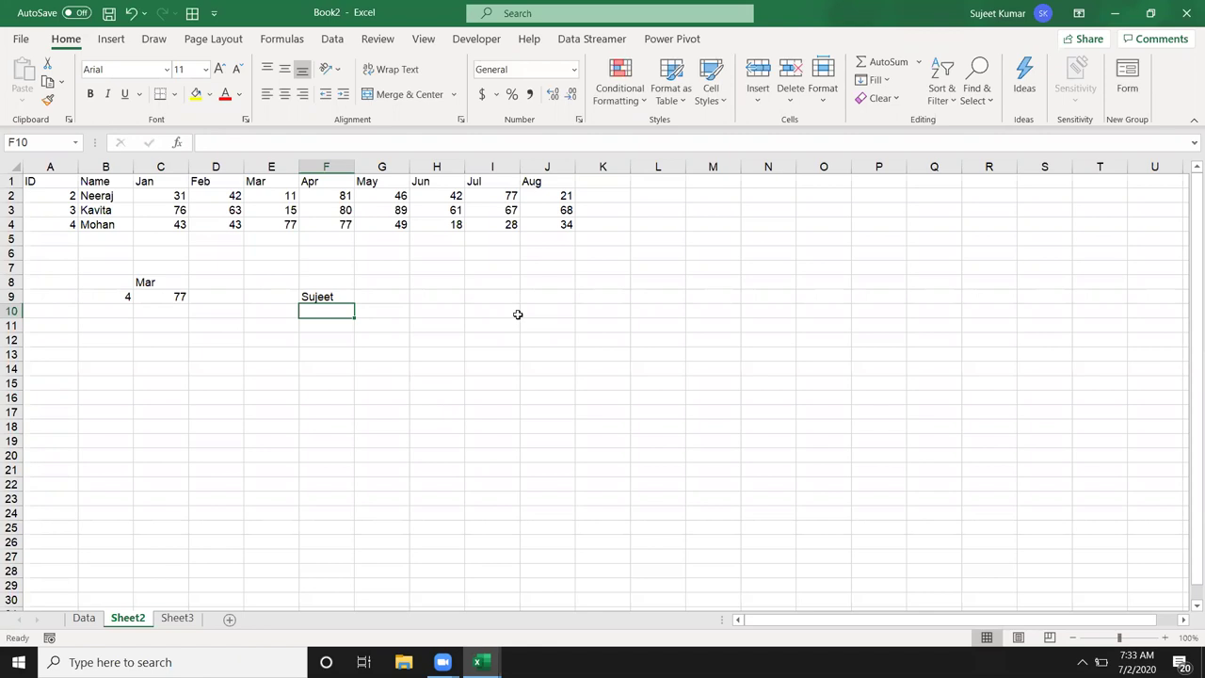
Step: Enter =TRIM(F9) in G9 to return the name without the trailing space
{"action": "key", "text": "Up"}
{"action": "key", "text": "Right"}
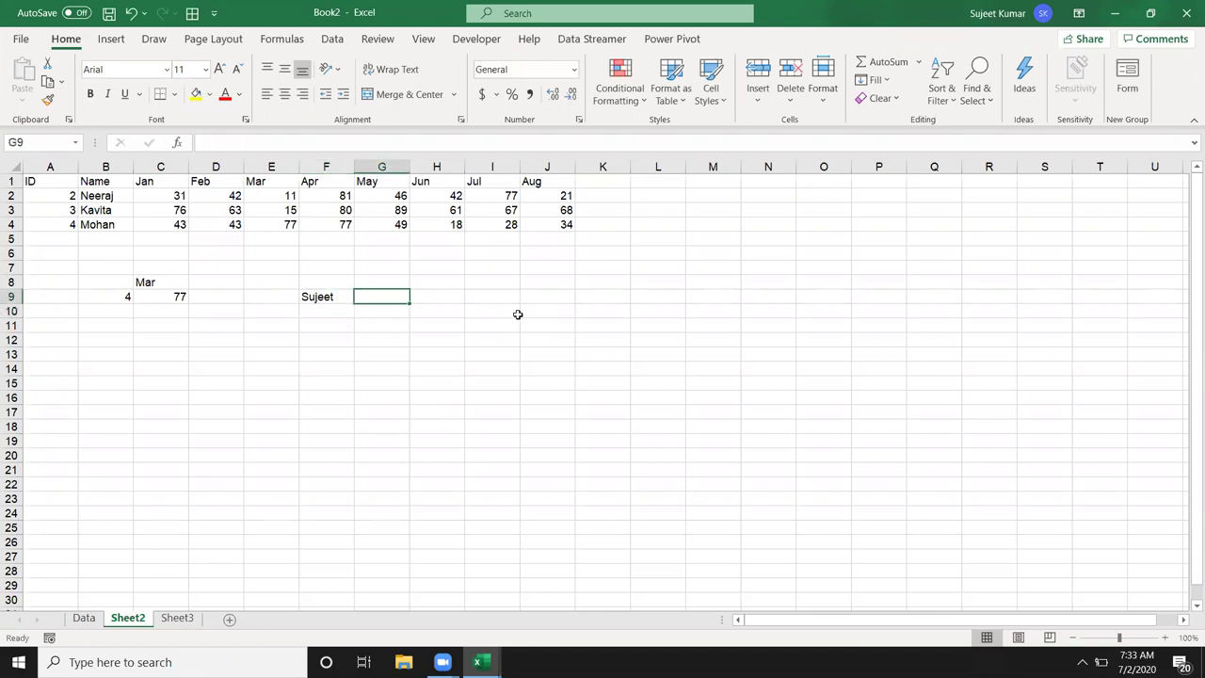
{"action": "type", "text": "=tr"}
{"action": "key", "text": "Down"}
{"action": "key", "text": "Down"}
{"action": "key", "text": "Tab"}
{"action": "key", "text": "Left"}
{"action": "key", "text": "Return"}
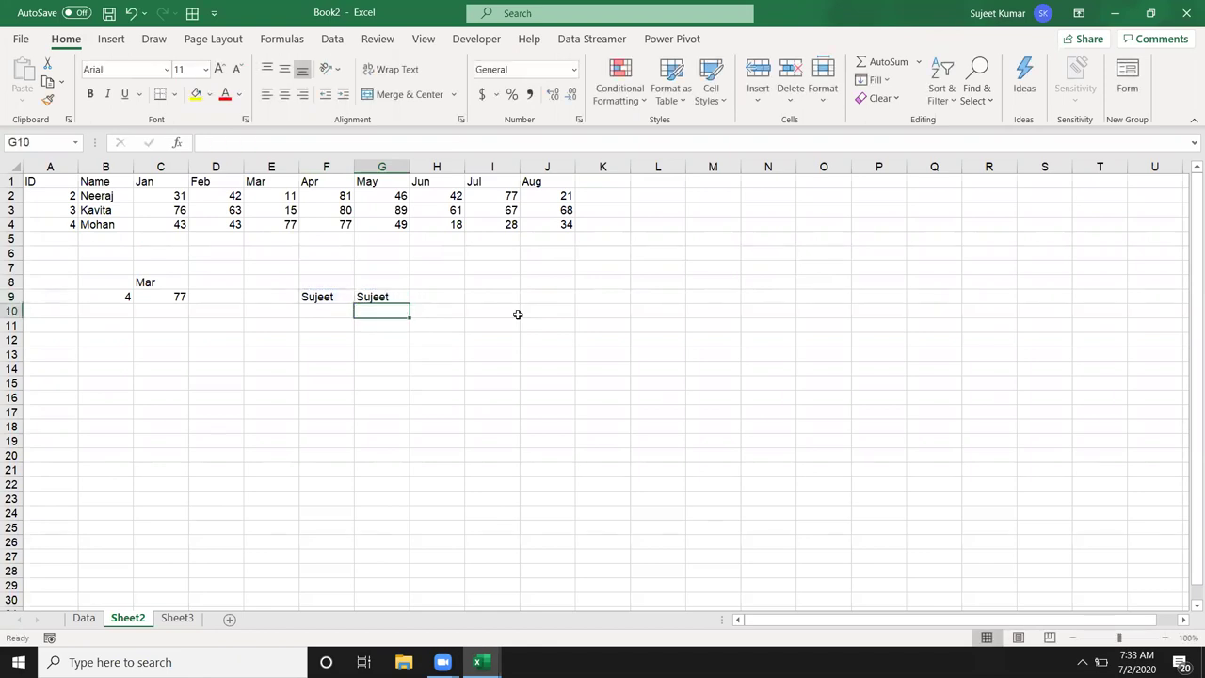
{"action": "key", "text": "Up"}
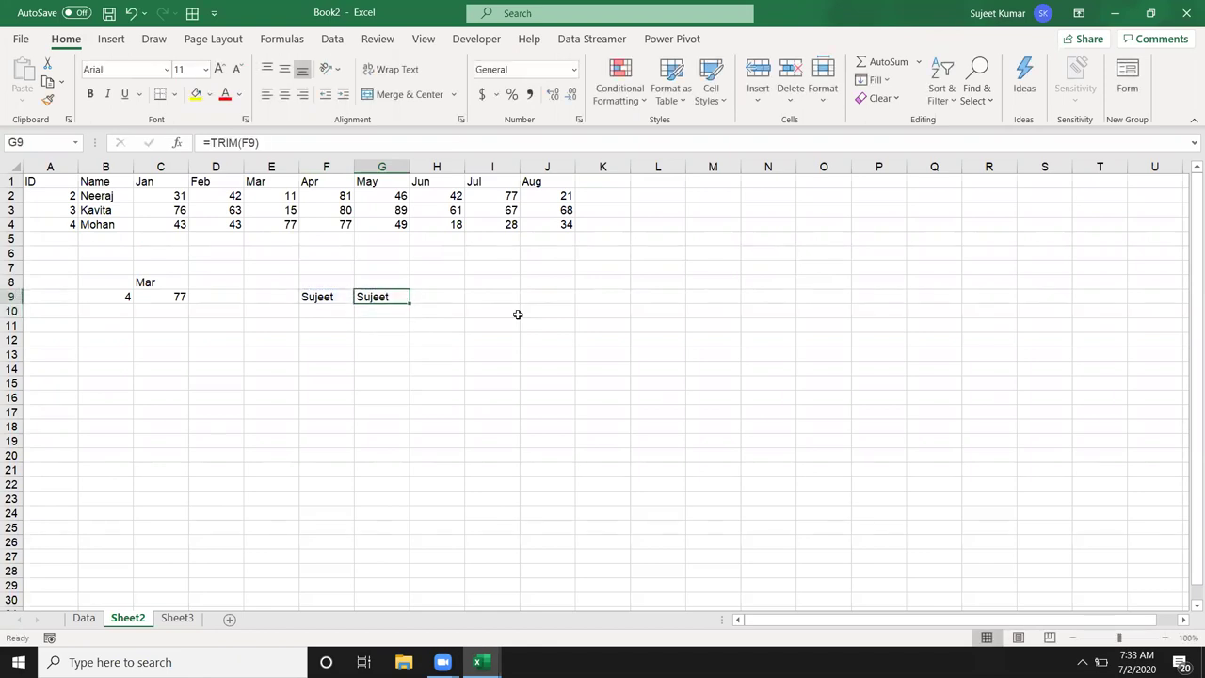
{"action": "key", "text": "Right"}
{"action": "key", "text": "Right"}
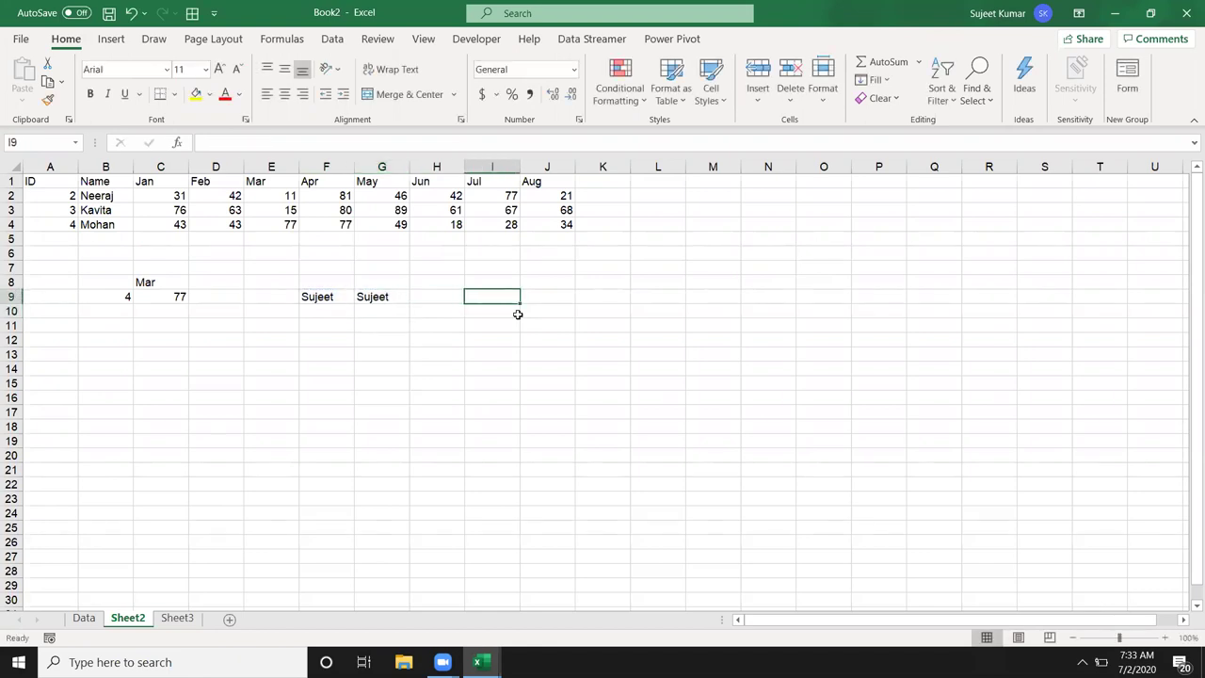
Step: Enter 12456 as text ('12456) in I9 and as a number in K10
{"action": "type", "text": "'12456"}
{"action": "key", "text": "Return"}
{"action": "key", "text": "Right"}
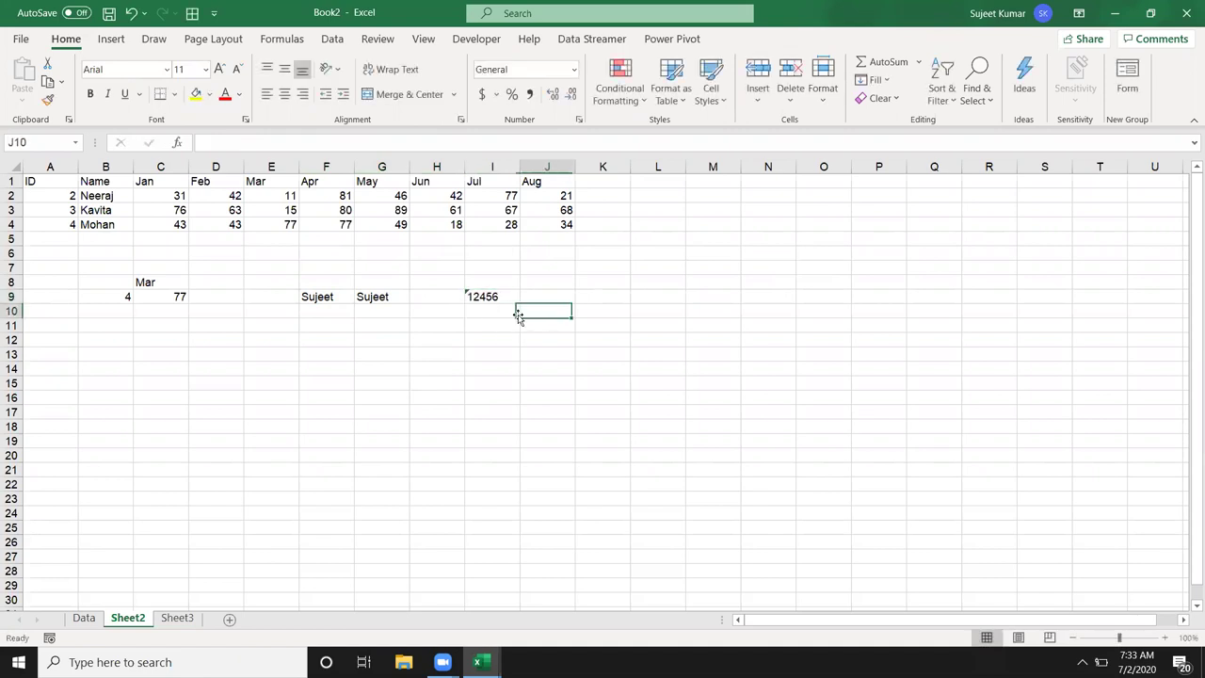
{"action": "key", "text": "Right"}
{"action": "type", "text": "1245"}
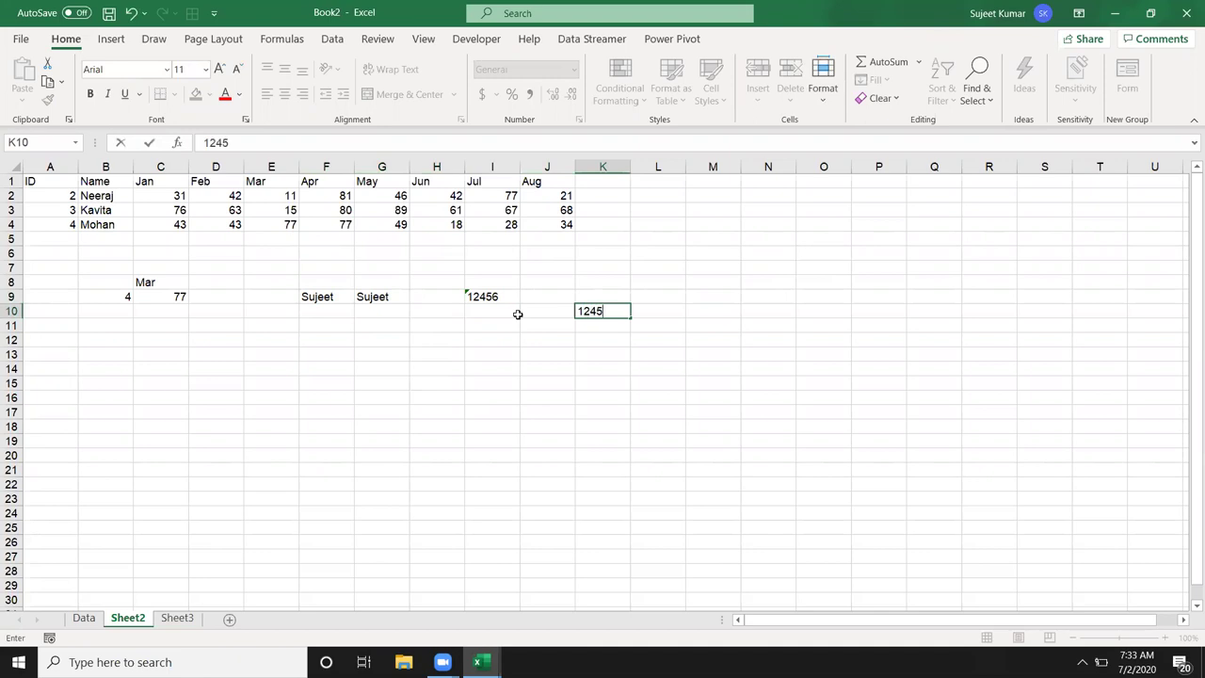
{"action": "type", "text": "6"}
{"action": "key", "text": "Return"}
{"action": "key", "text": "Up"}
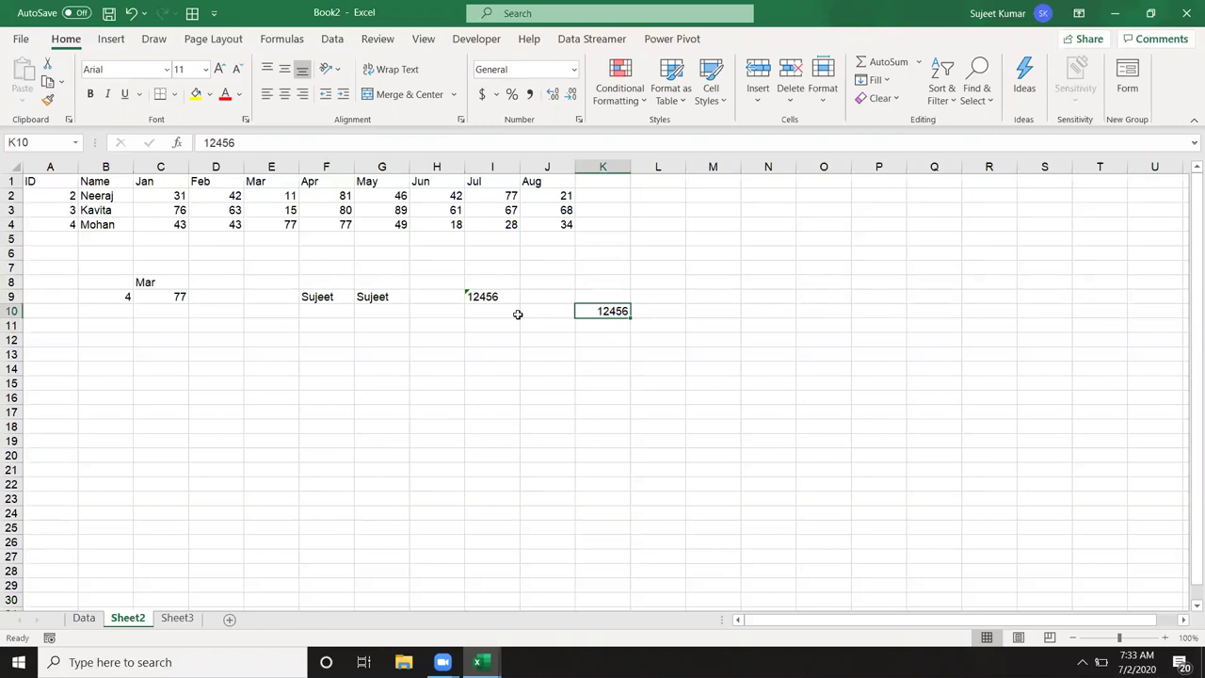
Step: Compare I9 with K10 in L10, which shows FALSE, then clear the formula
{"action": "key", "text": "Right"}
{"action": "type", "text": "="}
{"action": "key", "text": "Left"}
{"action": "key", "text": "Left"}
{"action": "key", "text": "Left"}
{"action": "key", "text": "Up"}
{"action": "type", "text": "="}
{"action": "key", "text": "Left"}
{"action": "key", "text": "ctrl+Return"}
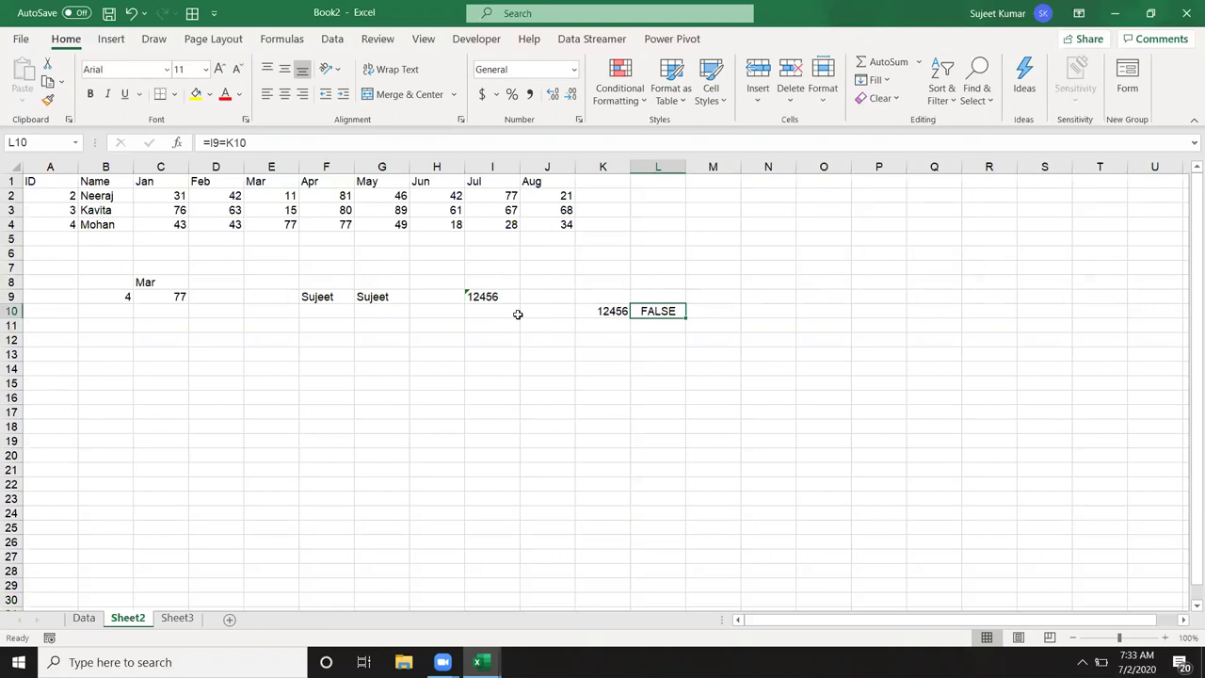
{"action": "key", "text": "Delete"}
Step: Search the sheet for 123456 with Find, which finds nothing
{"action": "key", "text": "ctrl+f"}
{"action": "type", "text": "123456"}
{"action": "key", "text": "Return"}
{"action": "key", "text": "Return"}
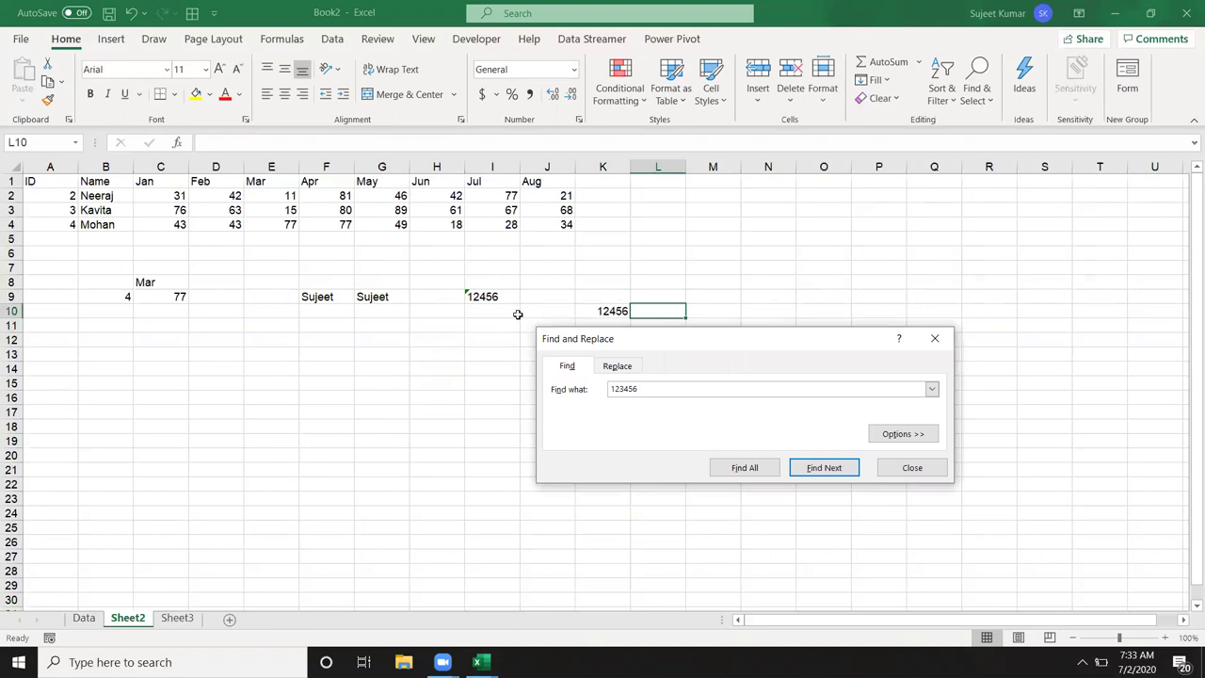
Step: Change the search to 124 to locate the text 12456 in I9, then close Find
{"action": "key", "text": "BackSpace"}
{"action": "key", "text": "BackSpace"}
{"action": "key", "text": "BackSpace"}
{"action": "key", "text": "BackSpace"}
{"action": "type", "text": "4"}
{"action": "key", "text": "Return"}
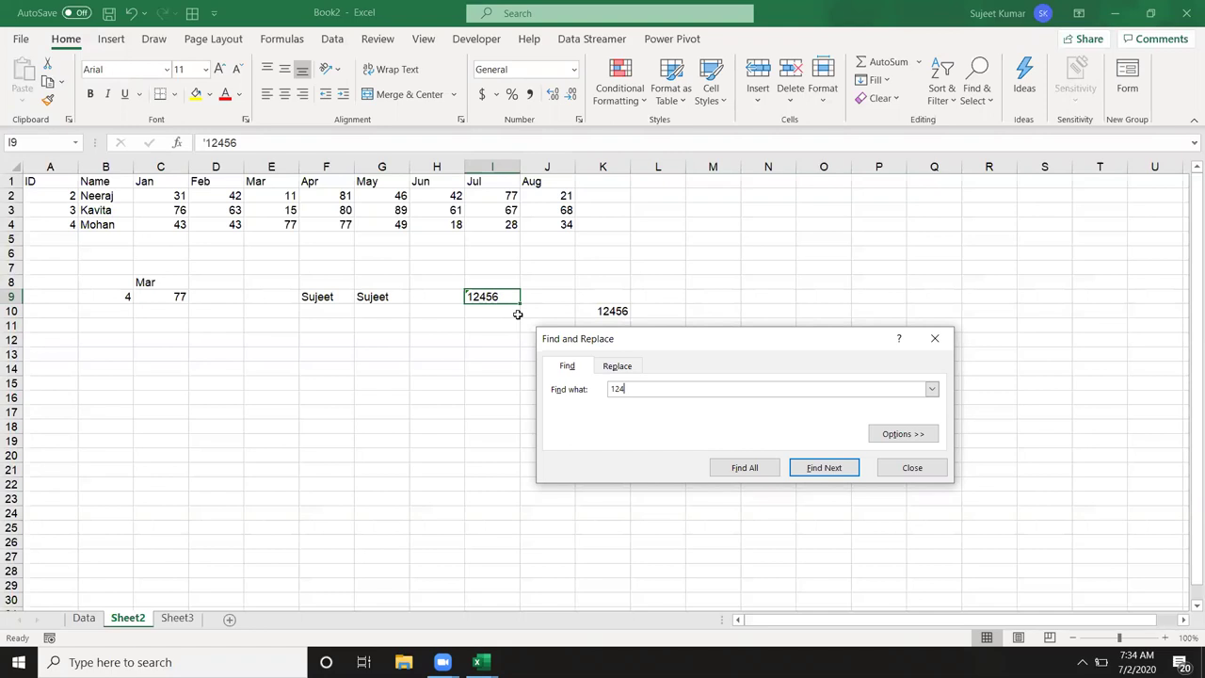
{"action": "key", "text": "Escape"}
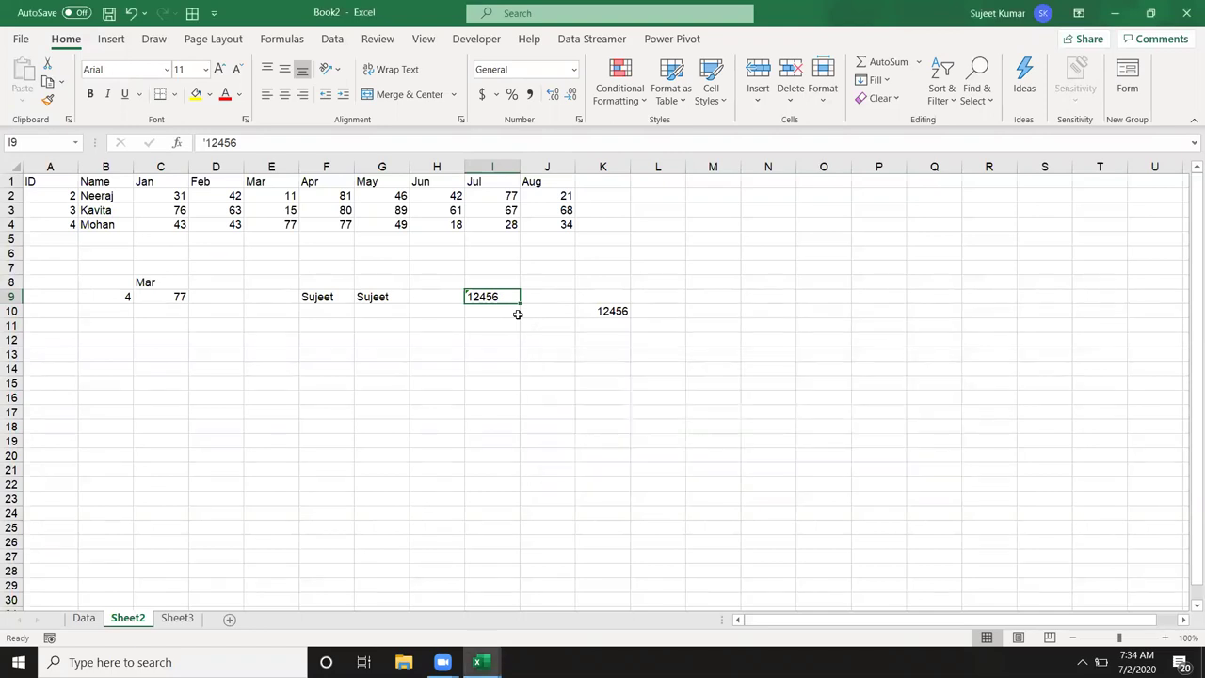
Step: Enter =VALUE(I9) in J9, converting the text 12456 into the number 12456
{"action": "key", "text": "Left"}
{"action": "key", "text": "Left"}
{"action": "key", "text": "Left"}
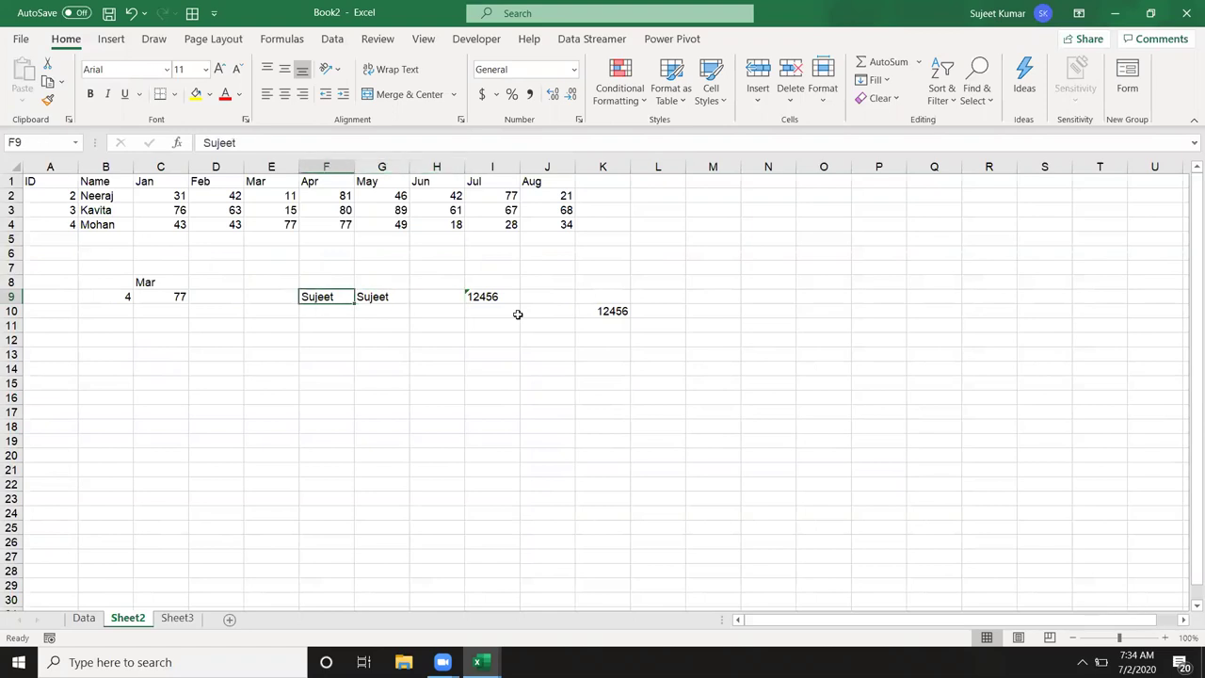
{"action": "key", "text": "Right"}
{"action": "key", "text": "Right"}
{"action": "key", "text": "Right"}
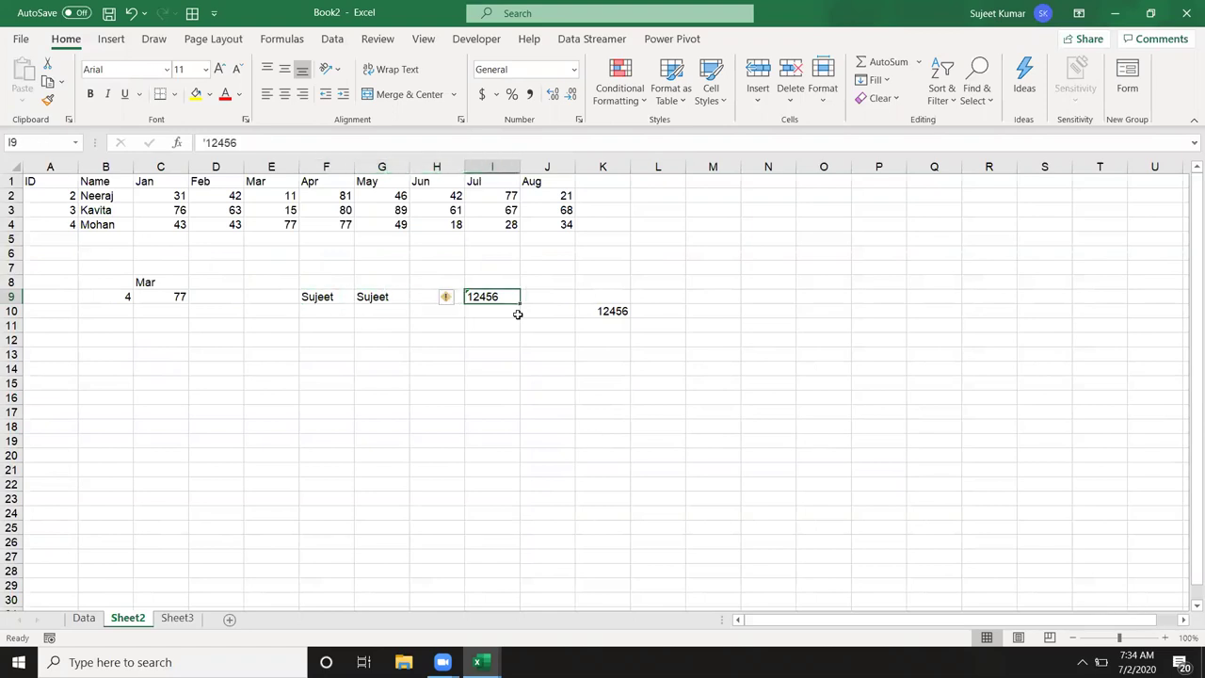
{"action": "key", "text": "Right"}
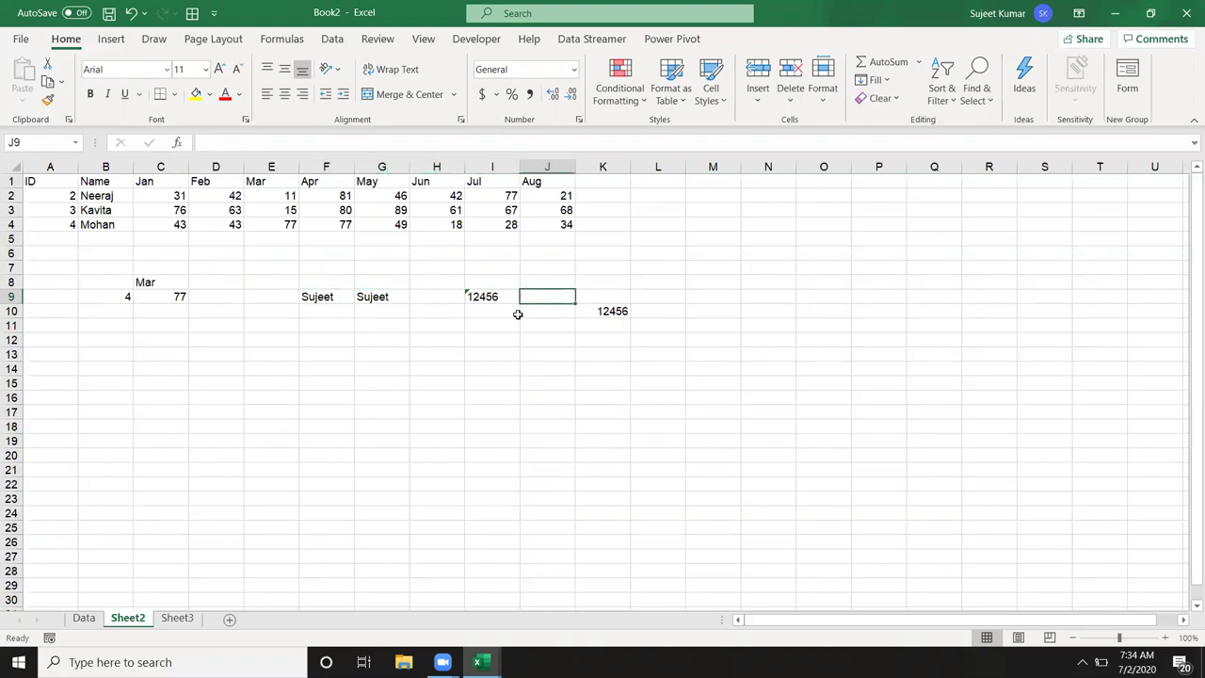
{"action": "type", "text": "=vl"}
{"action": "key", "text": "Tab"}
{"action": "key", "text": "Left"}
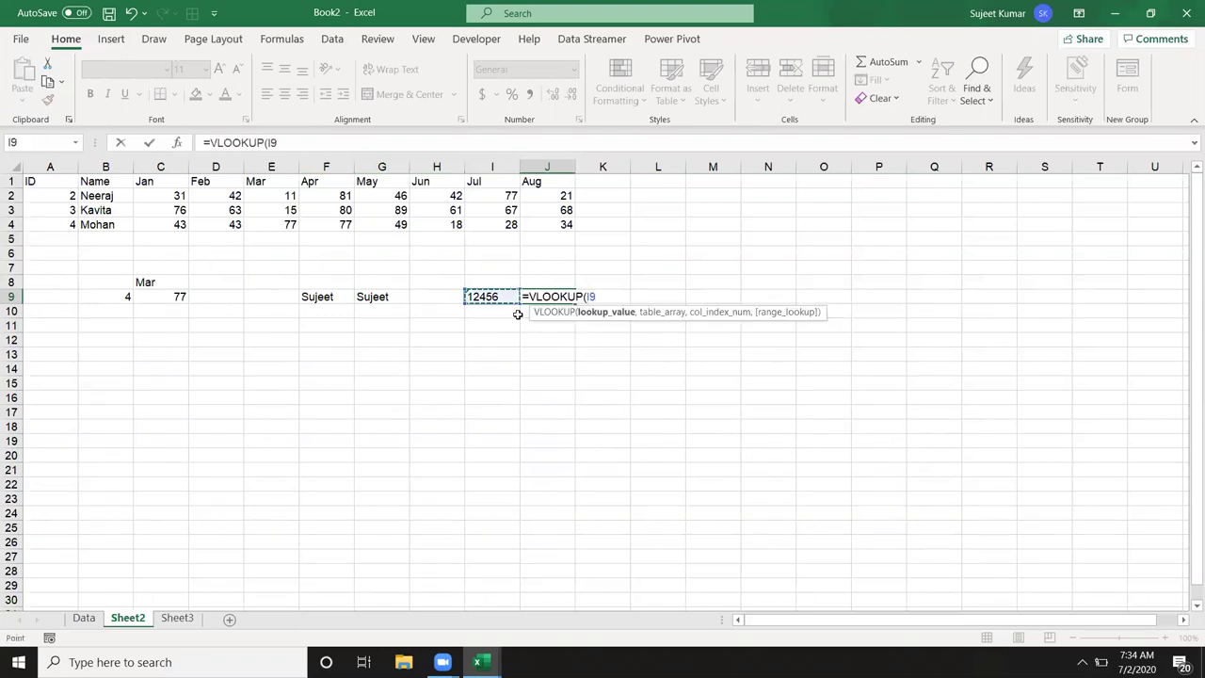
{"action": "key", "text": "Return"}
{"action": "key", "text": "Return"}
{"action": "key", "text": "BackSpace"}
{"action": "key", "text": "BackSpace"}
{"action": "key", "text": "BackSpace"}
{"action": "key", "text": "BackSpace"}
{"action": "key", "text": "BackSpace"}
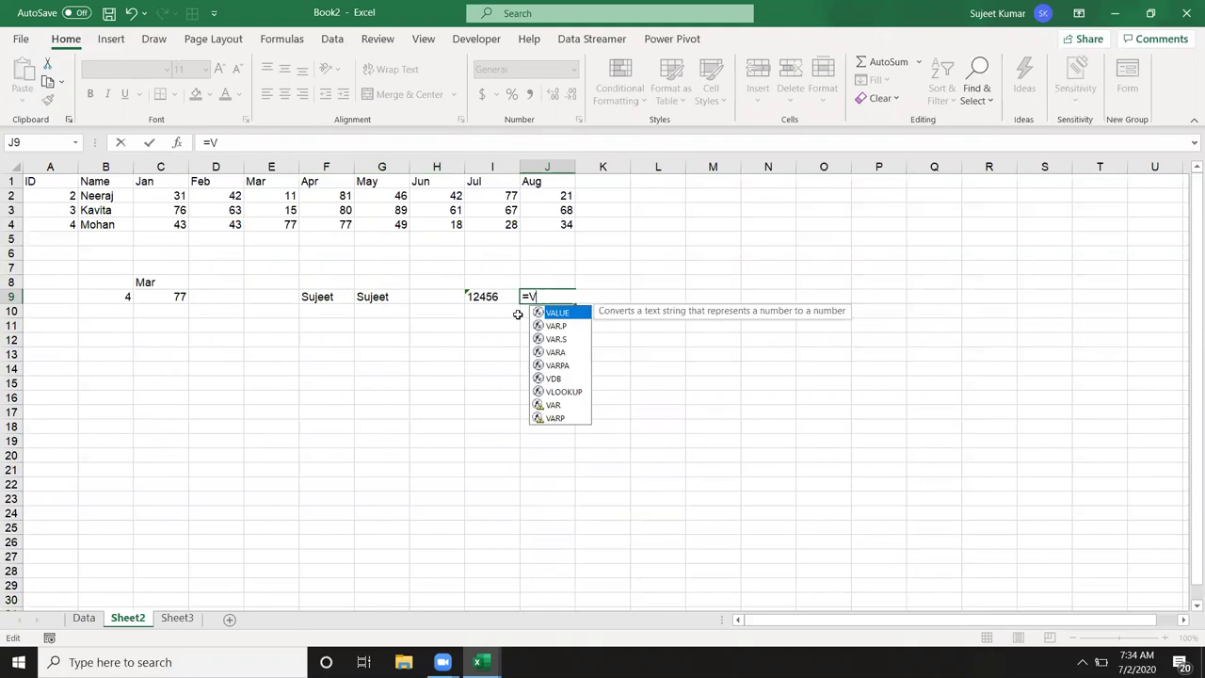
{"action": "key", "text": "Tab"}
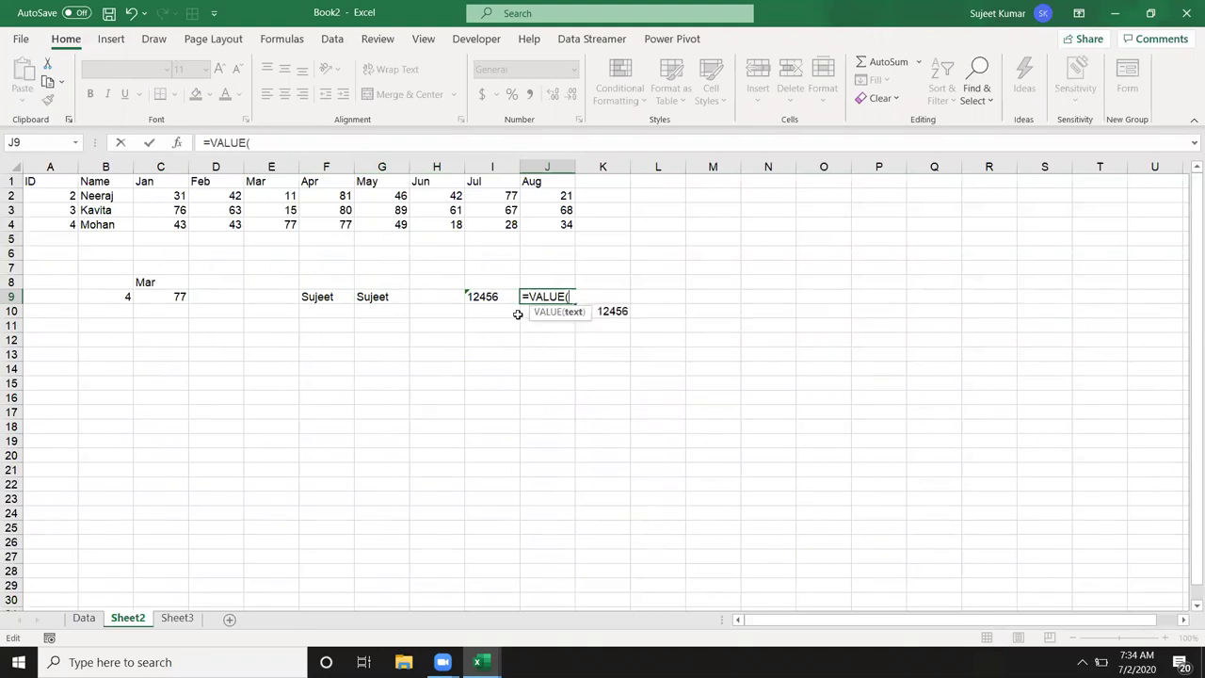
{"action": "left_click", "coordinate": [490, 299]}
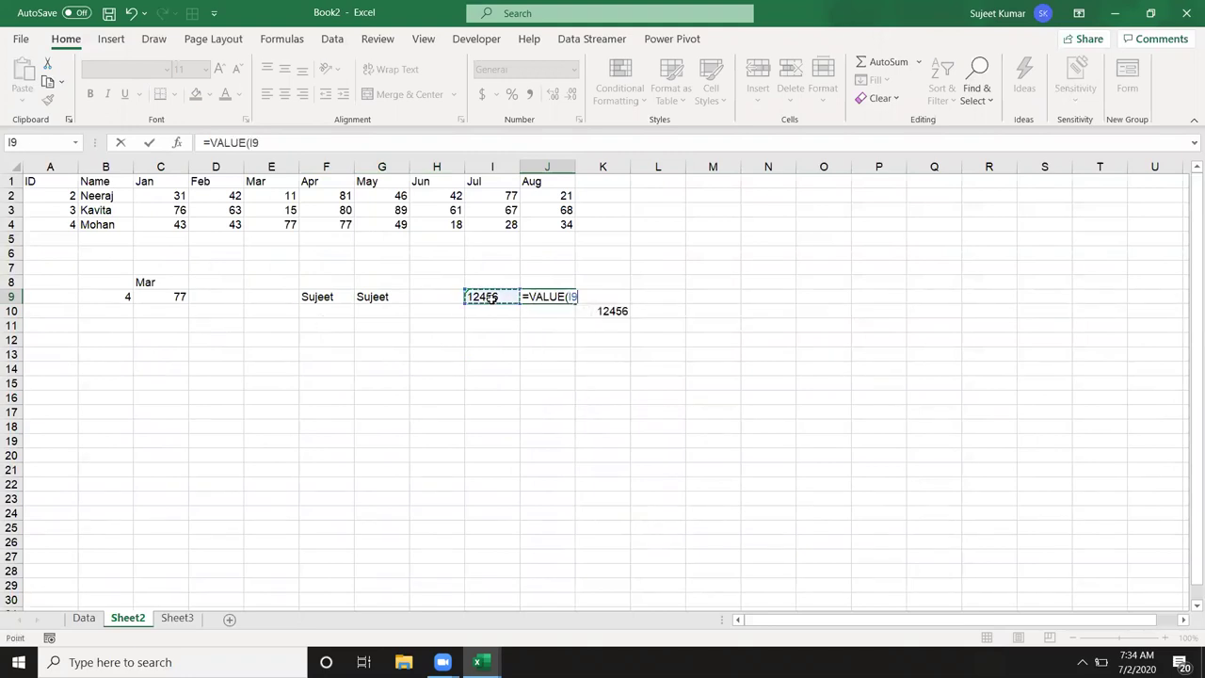
{"action": "key", "text": "Return"}
{"action": "key", "text": "Up"}
Step: Review G9's TRIM formula, then minimize Excel to the desktop
{"action": "key", "text": "Left"}
{"action": "key", "text": "Left"}
{"action": "key", "text": "Left"}
{"action": "key", "text": "Left"}
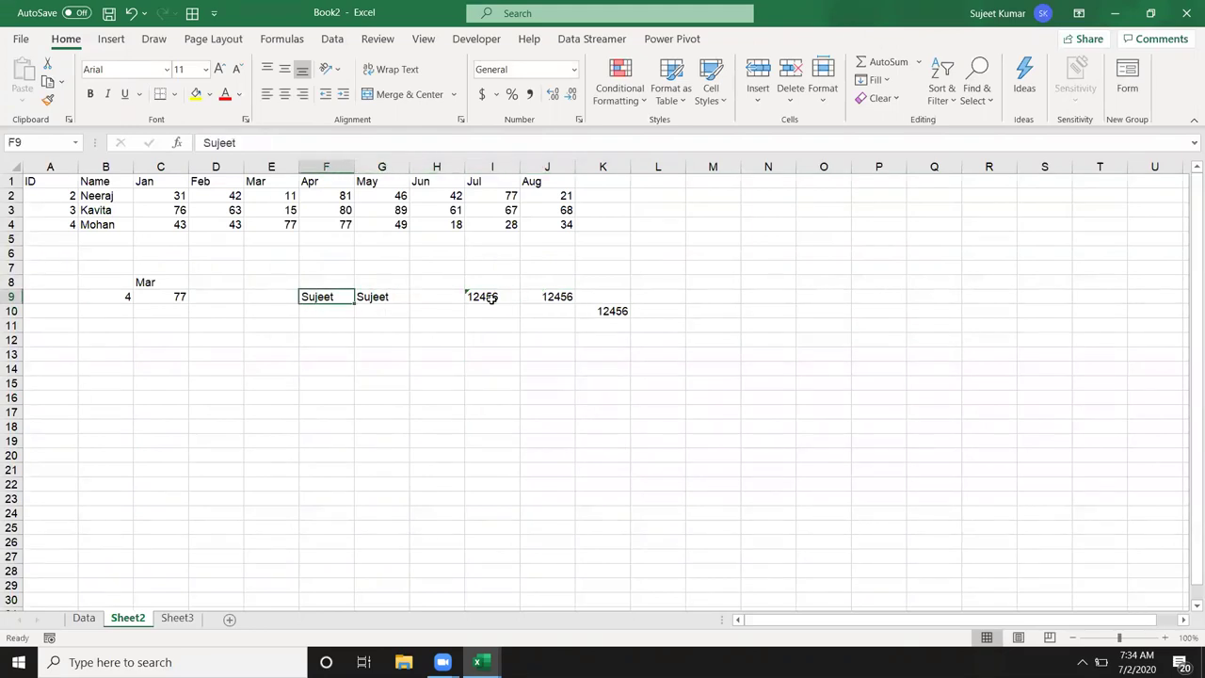
{"action": "key", "text": "Right"}
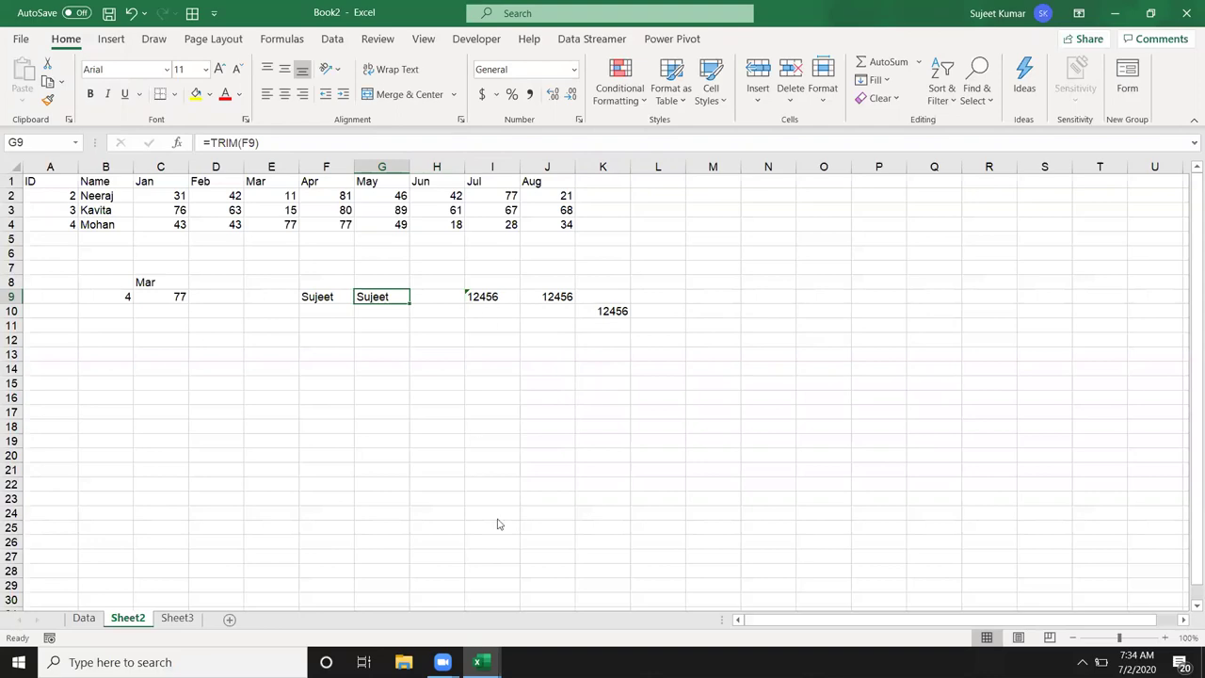
{"action": "key", "text": "super+d"}
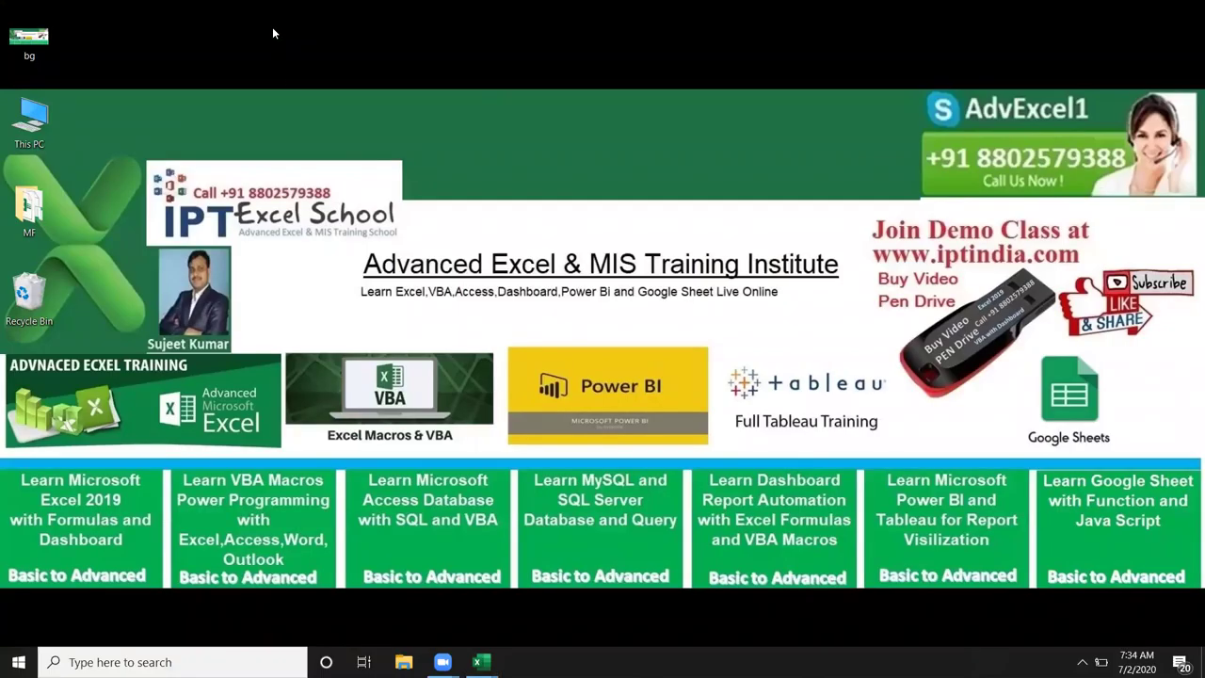